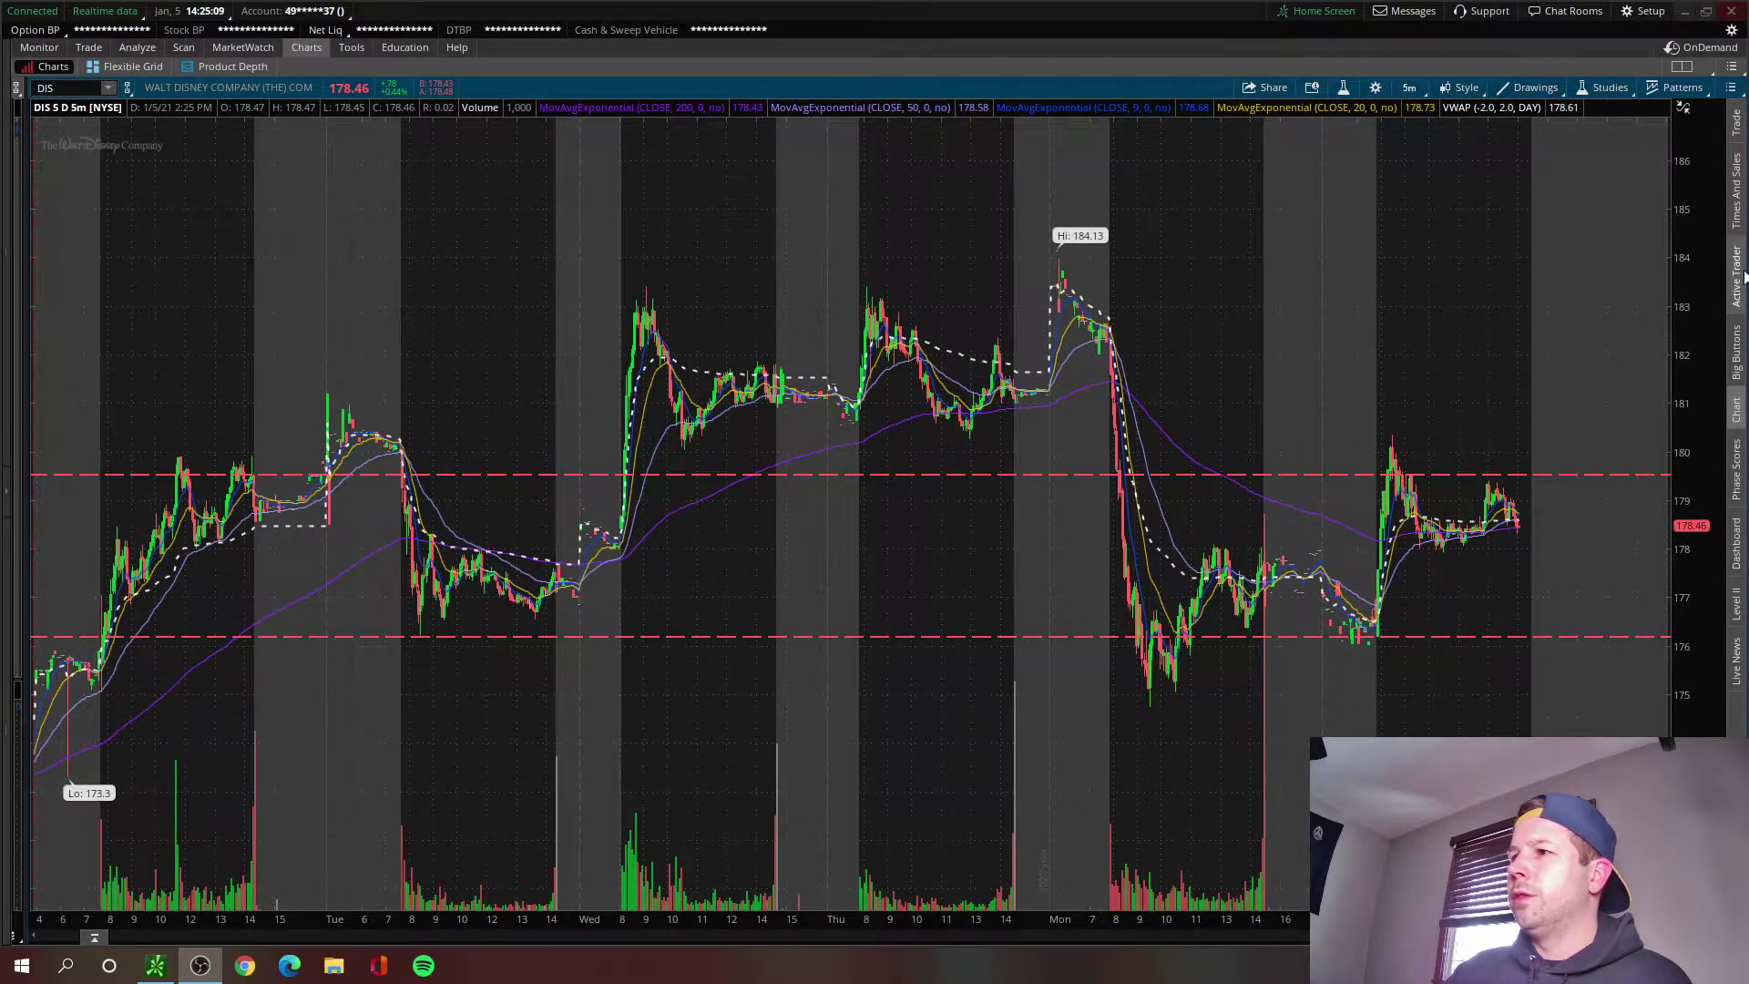
- Show the Active Trader price ladder beside the DIS chart and take a brief look at the Level II quotes
left_click(1736, 273)
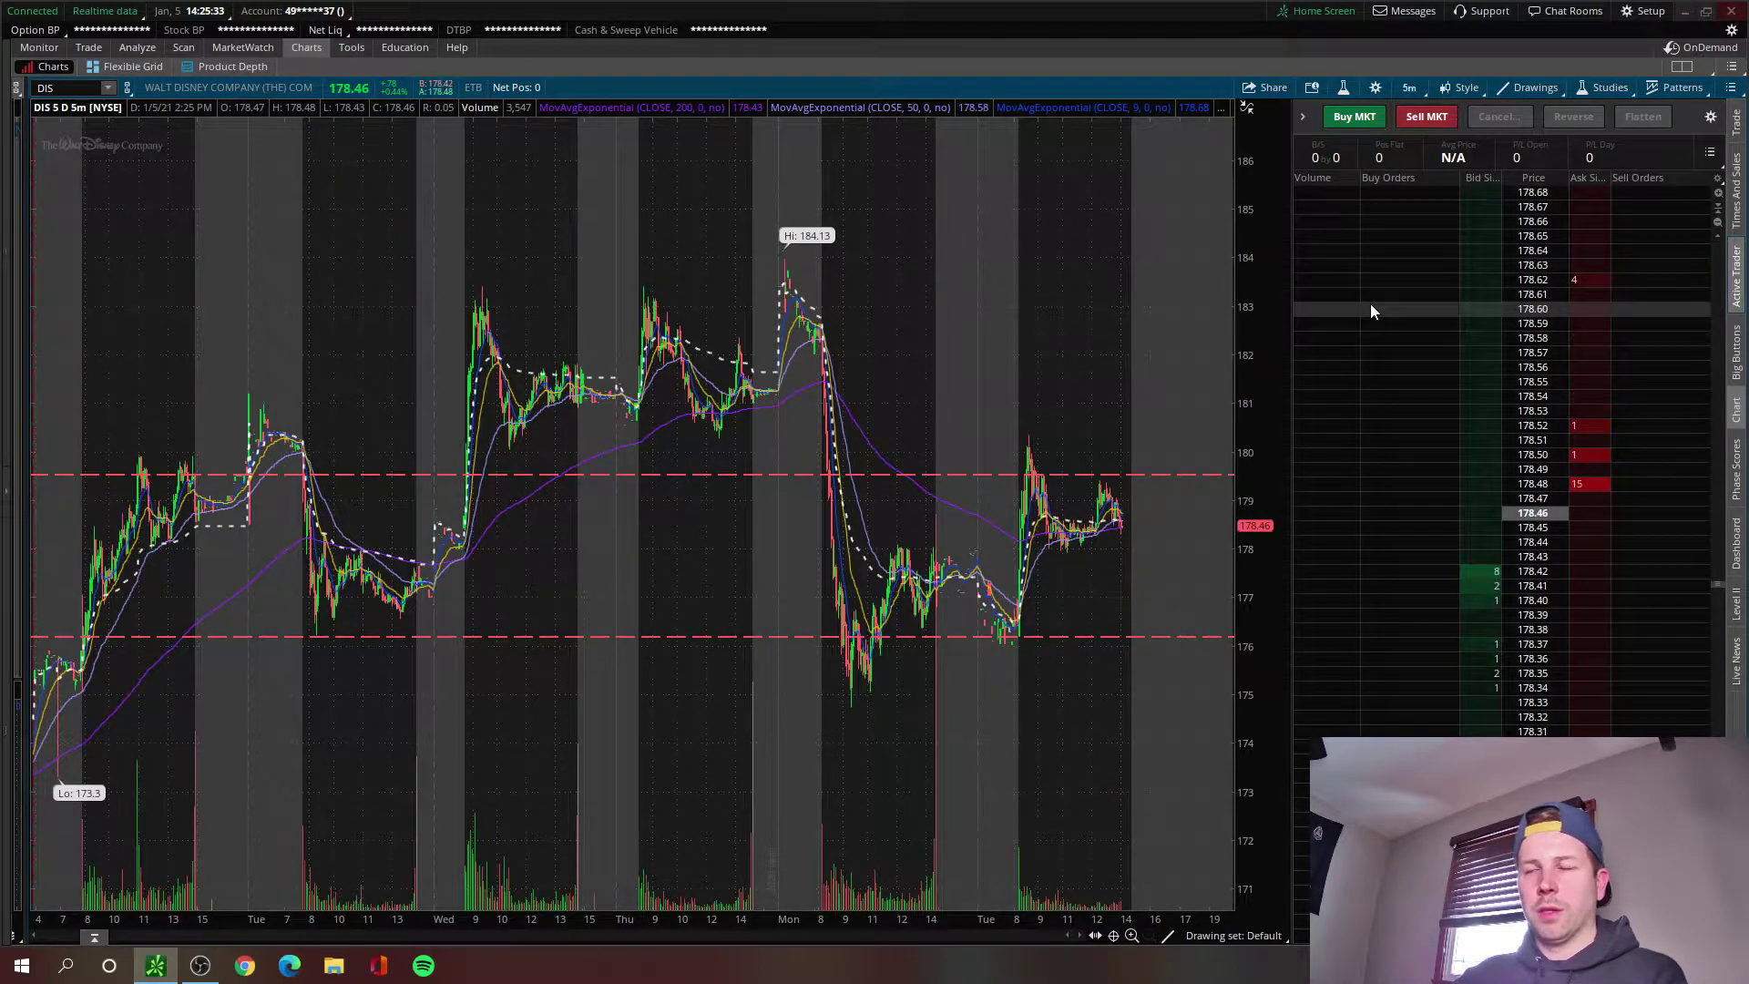
scroll(1394, 273, "up", 2)
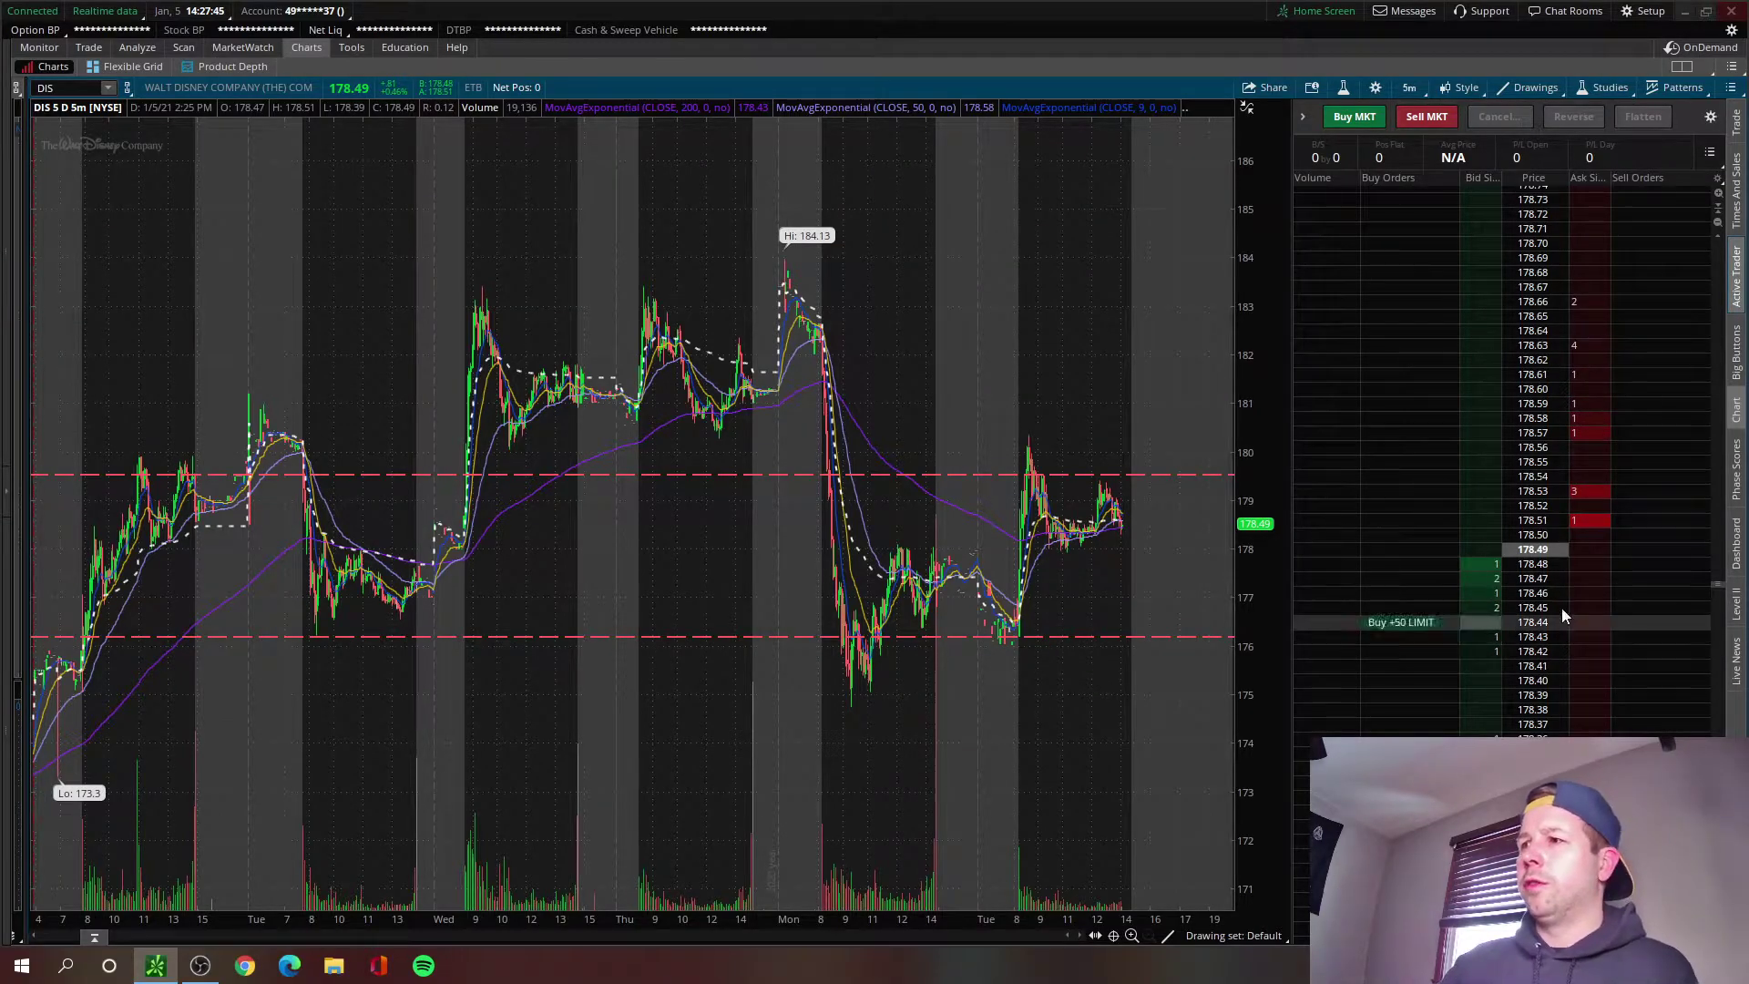
left_click(1736, 603)
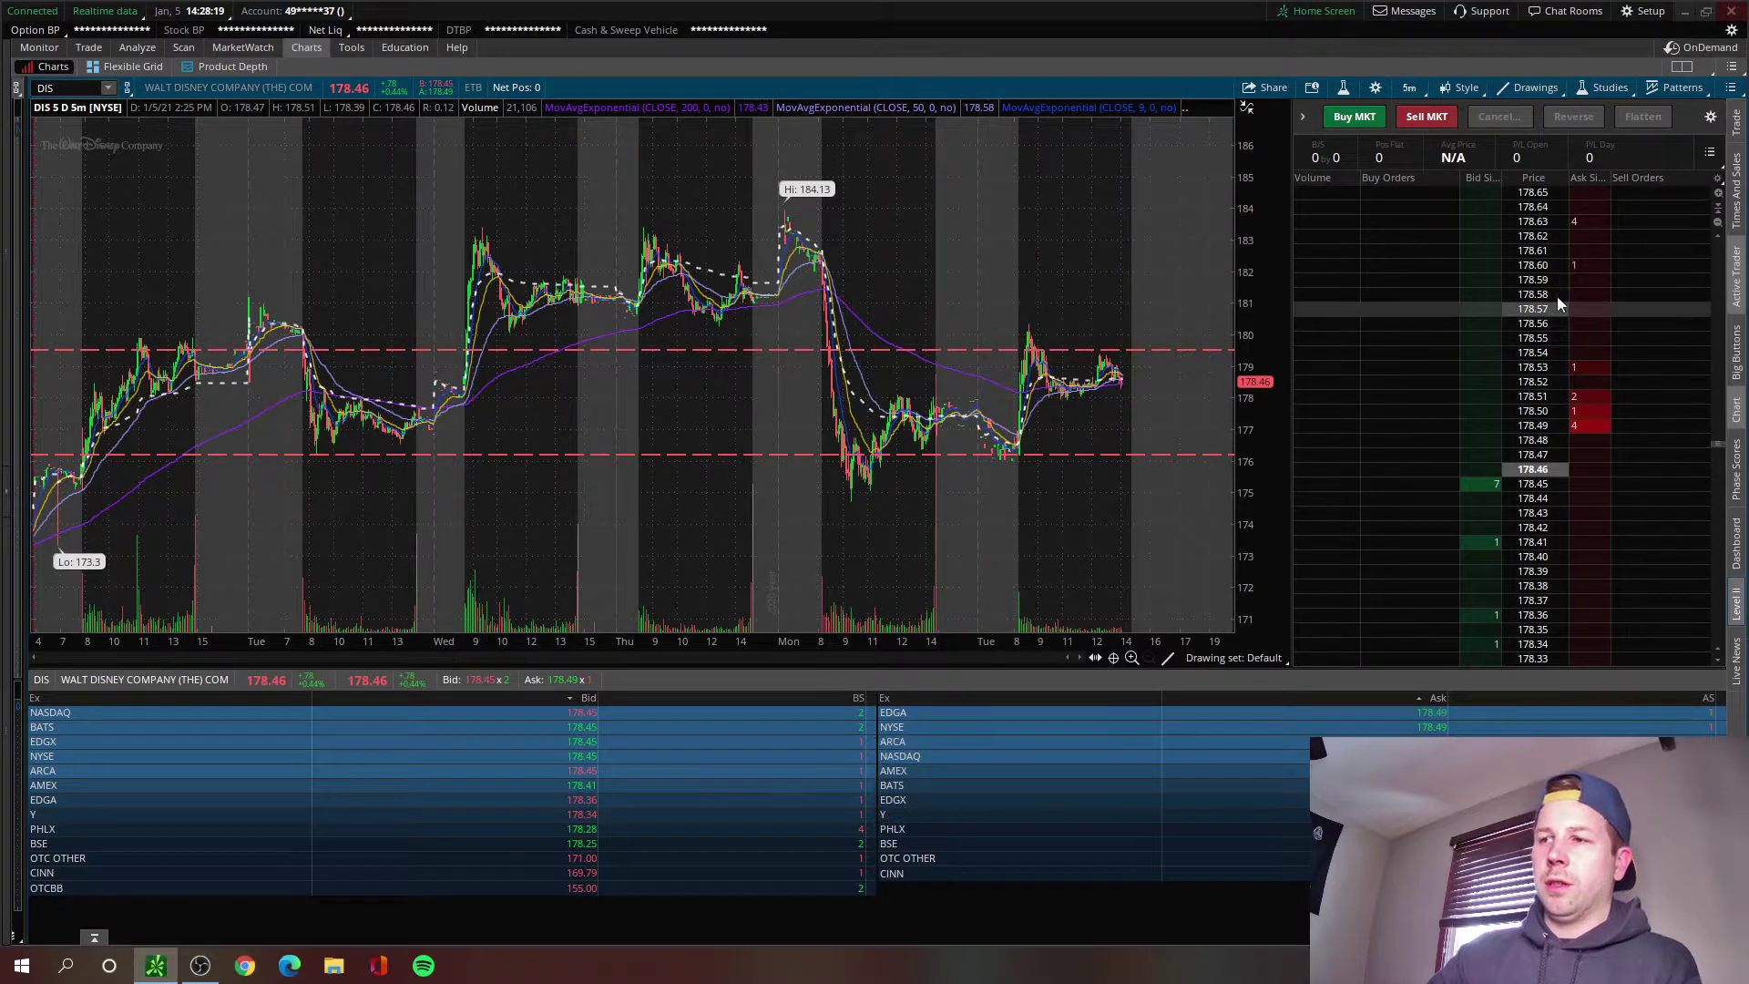
left_click(1737, 603)
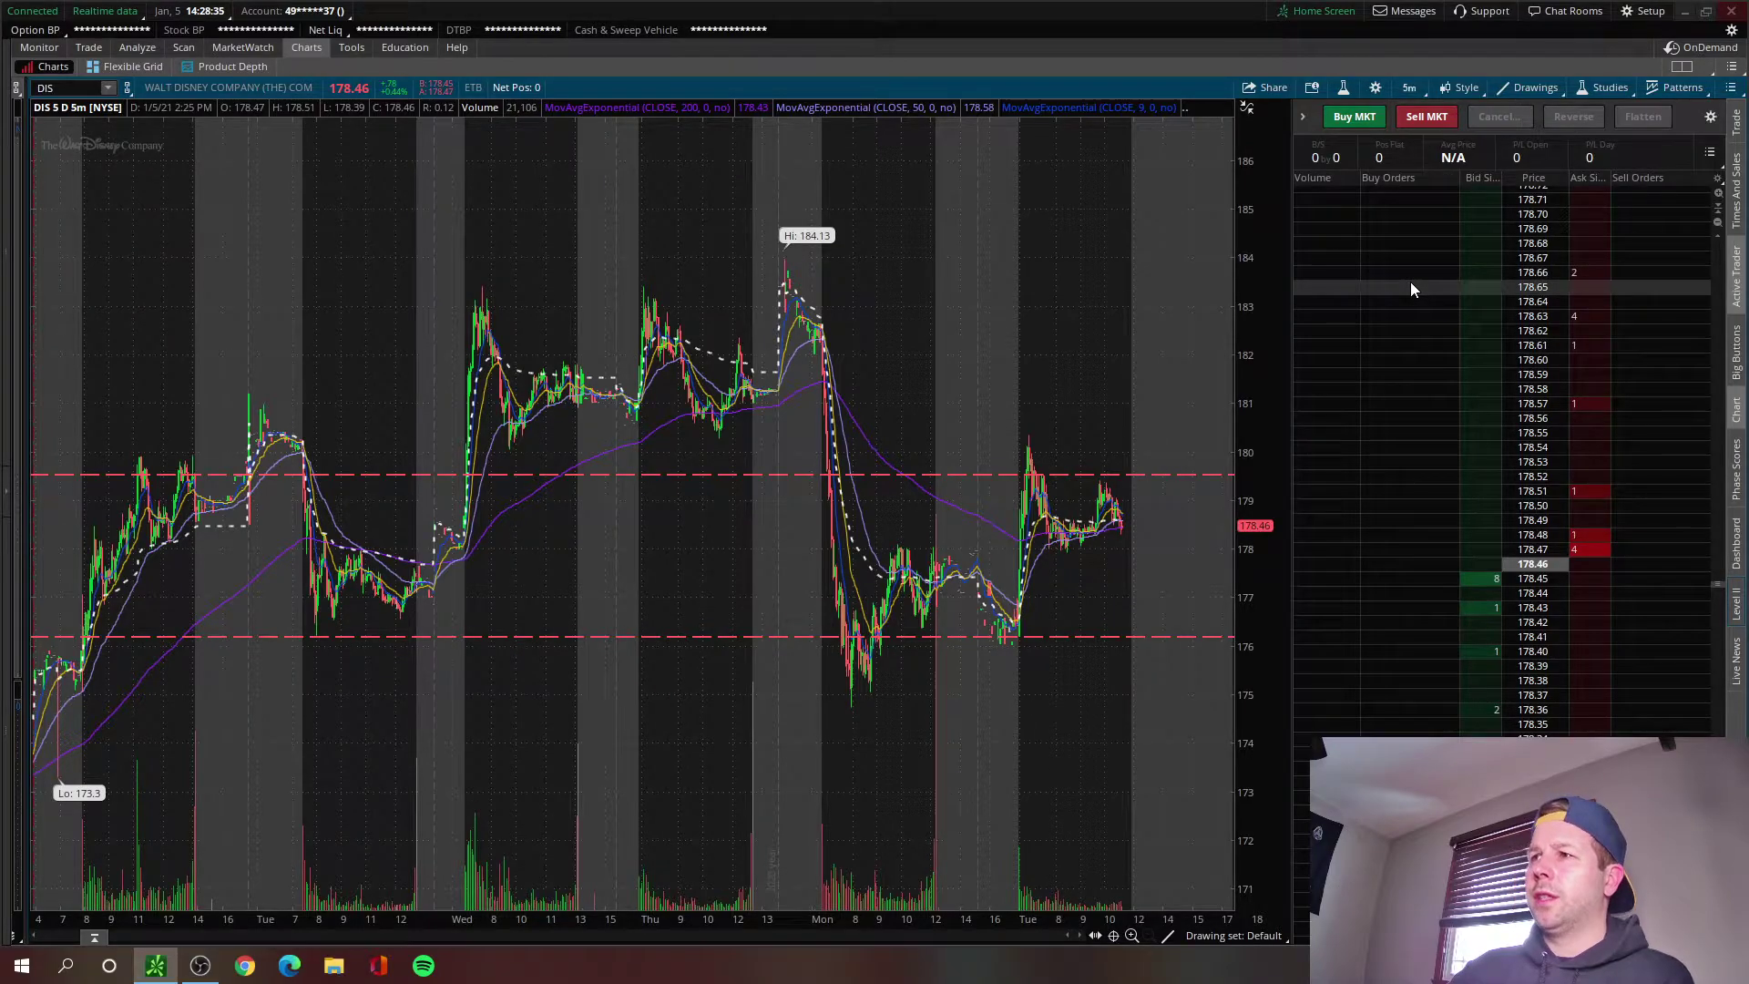
- Expand the order entry controls in Active Trader and set the order quantity to 50
left_click(1303, 118)
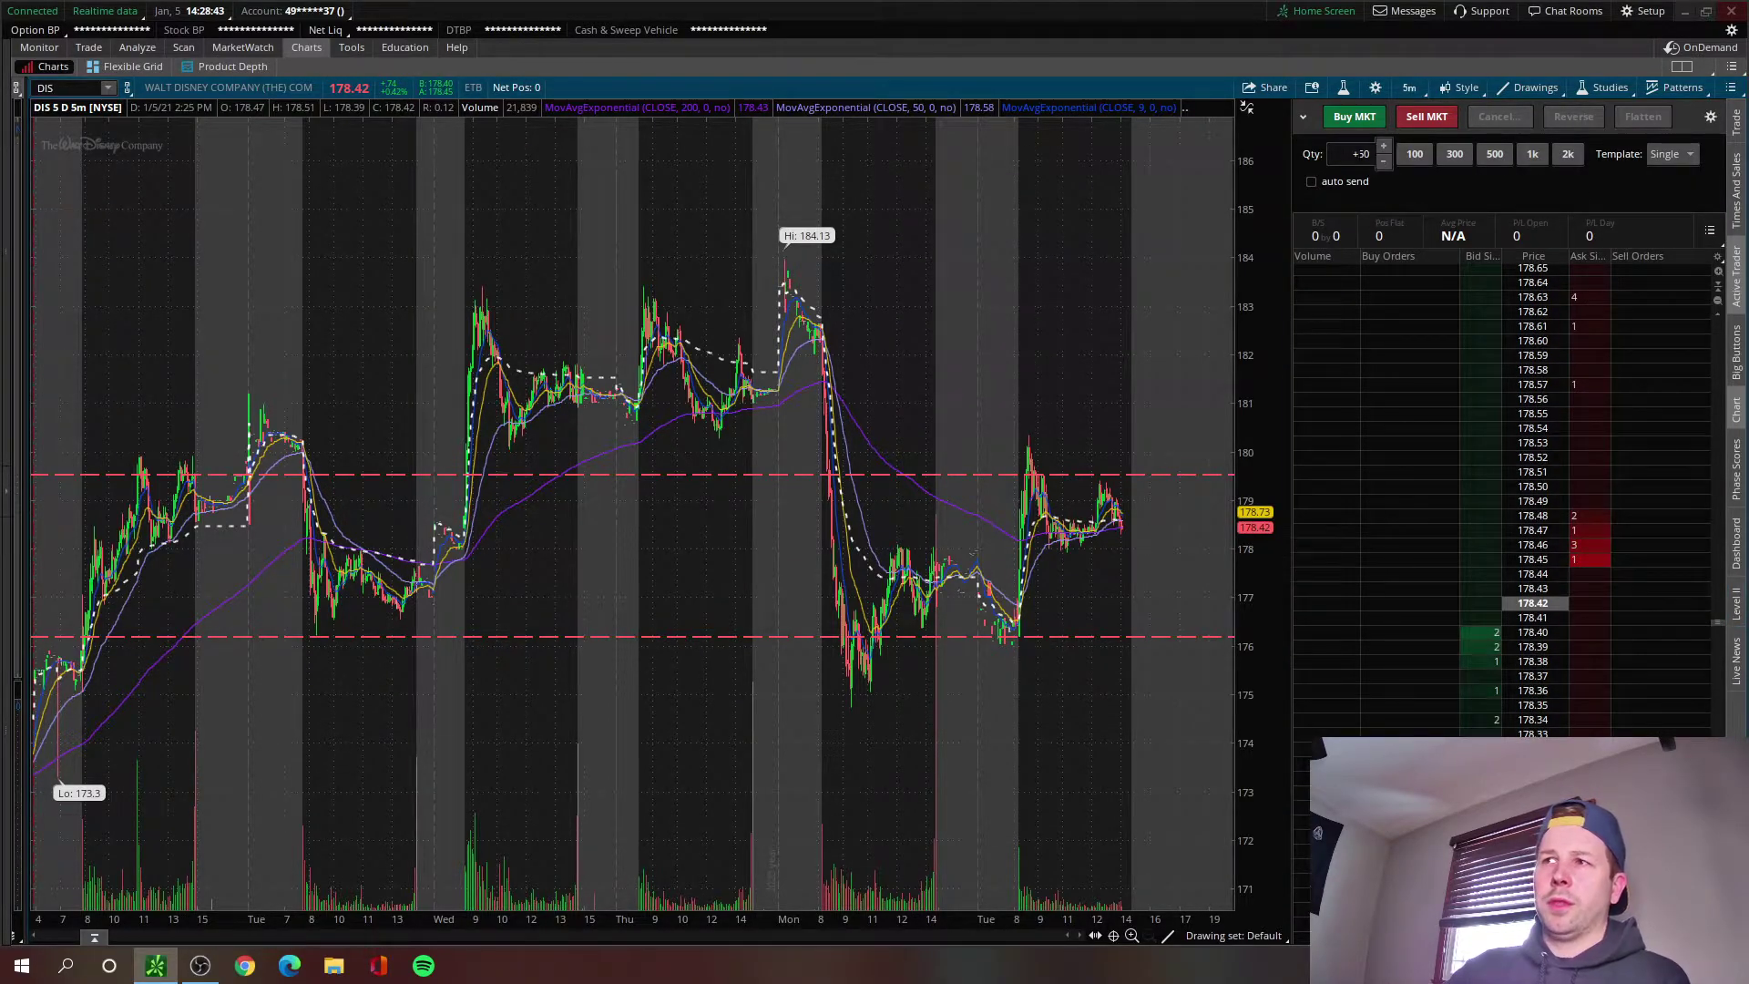
type("500")
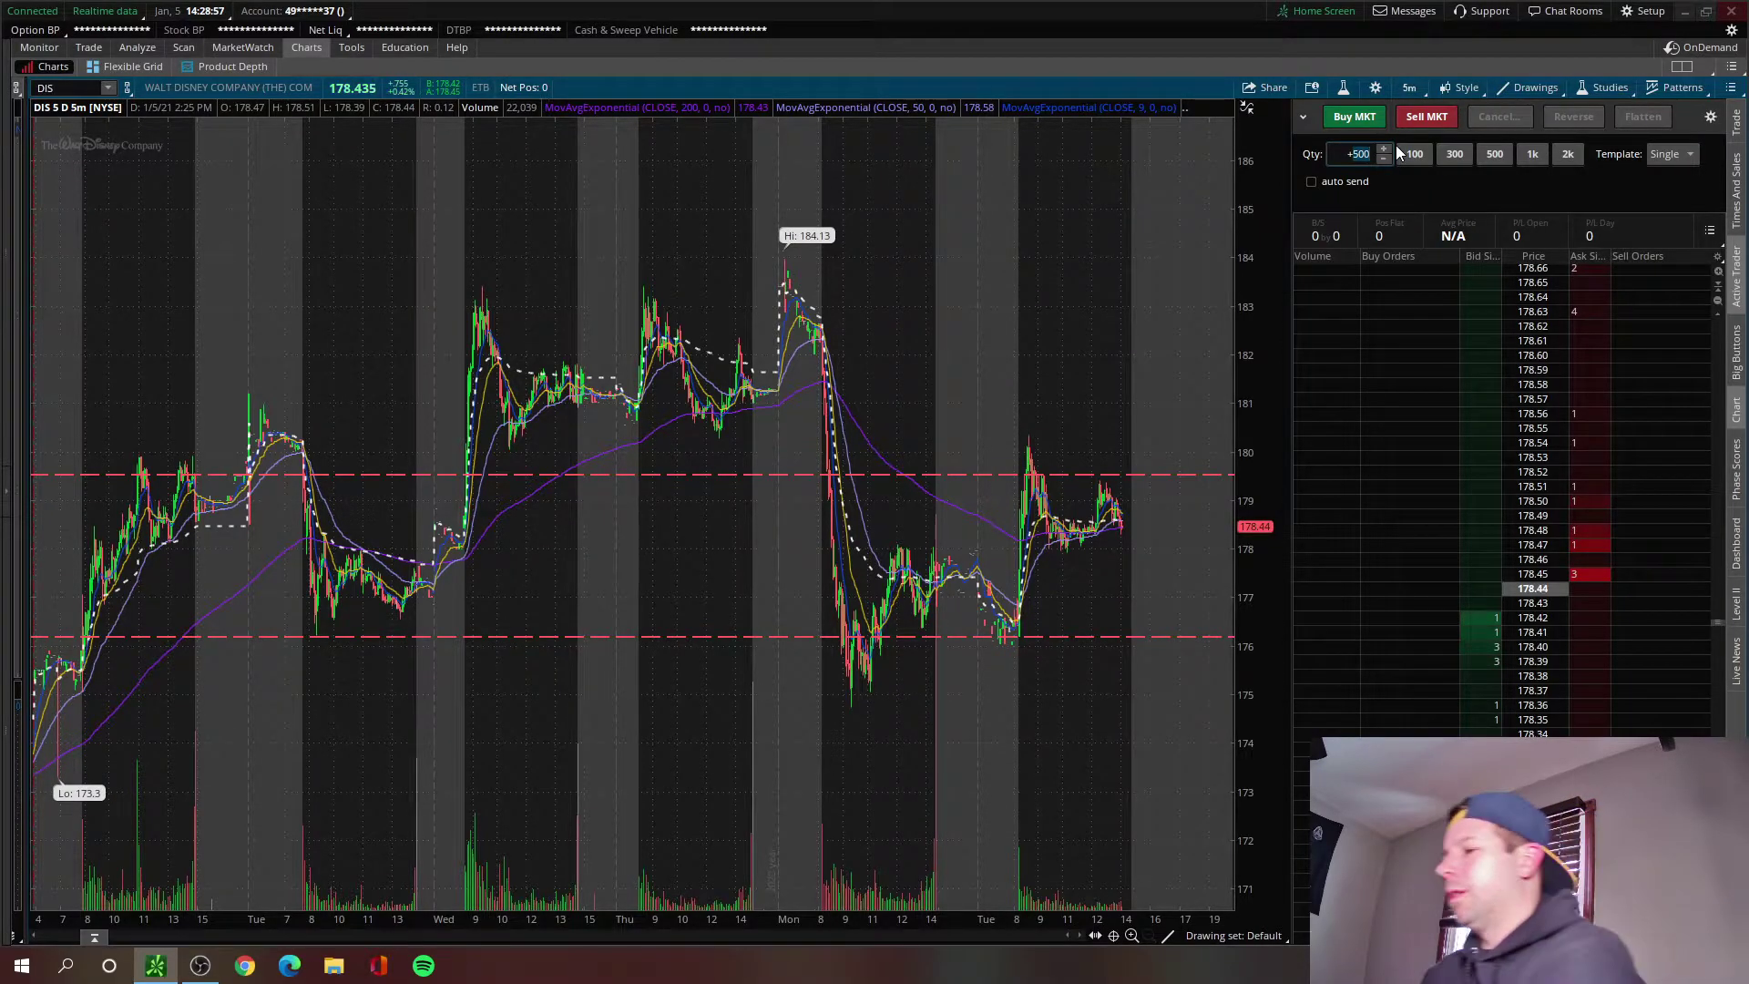
type("5")
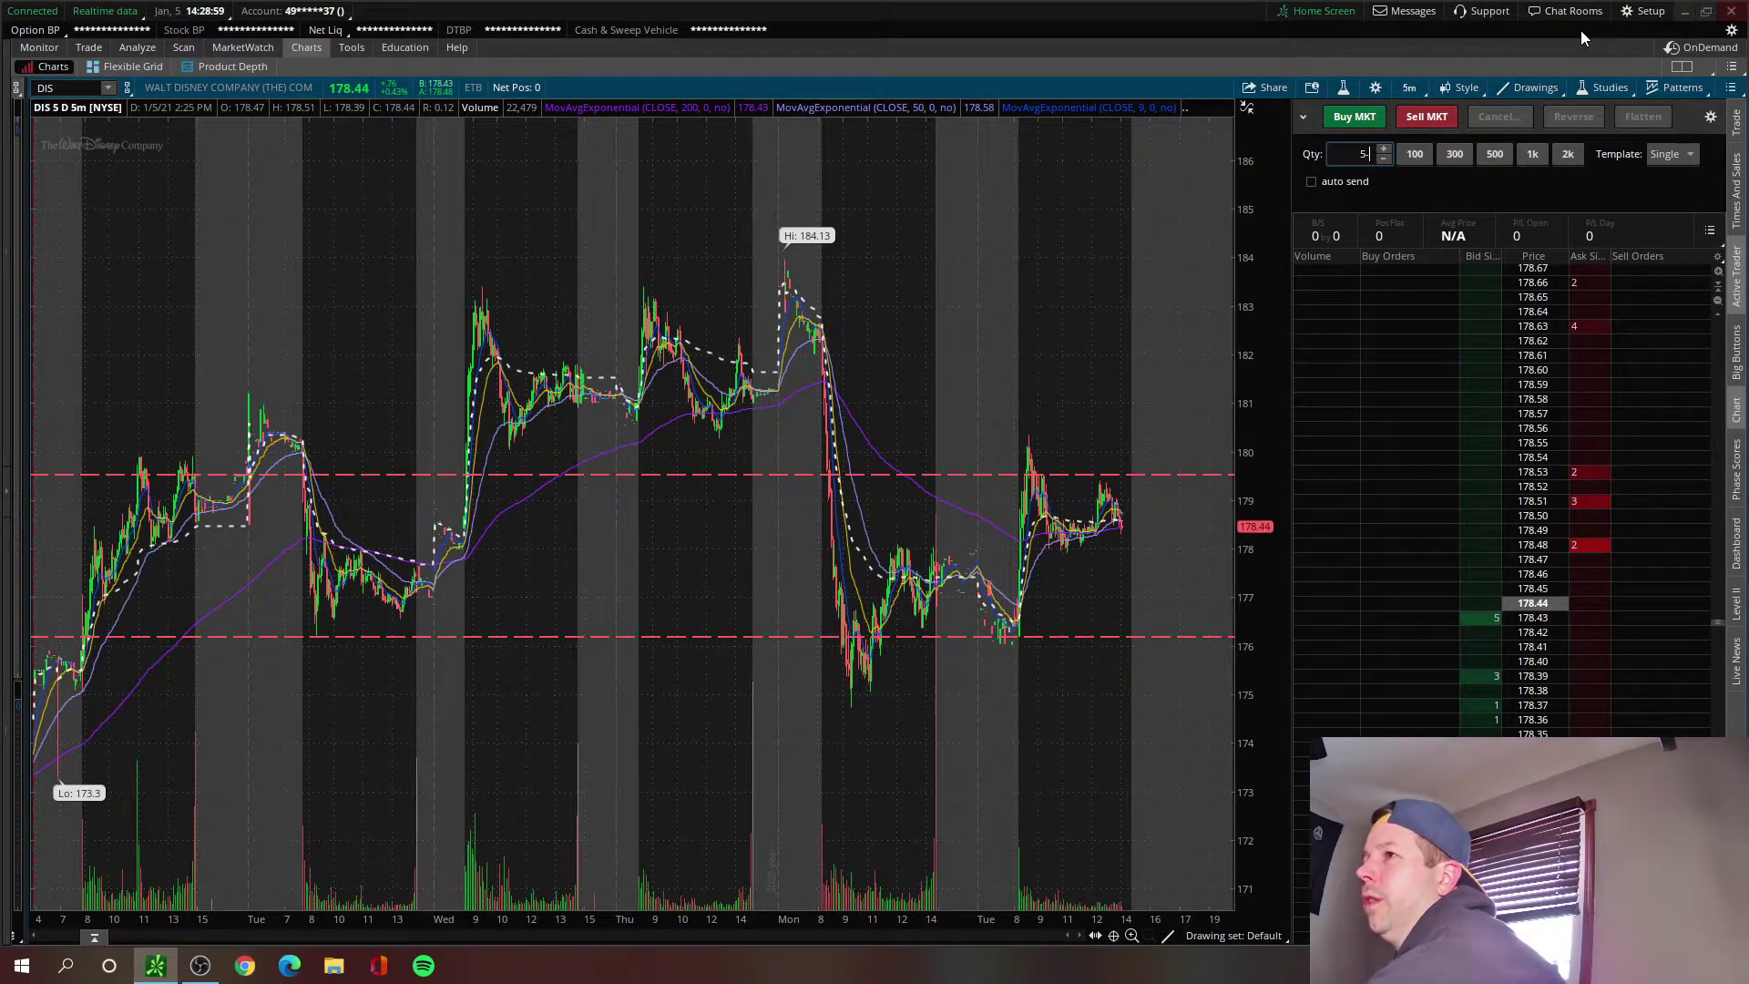
type("0")
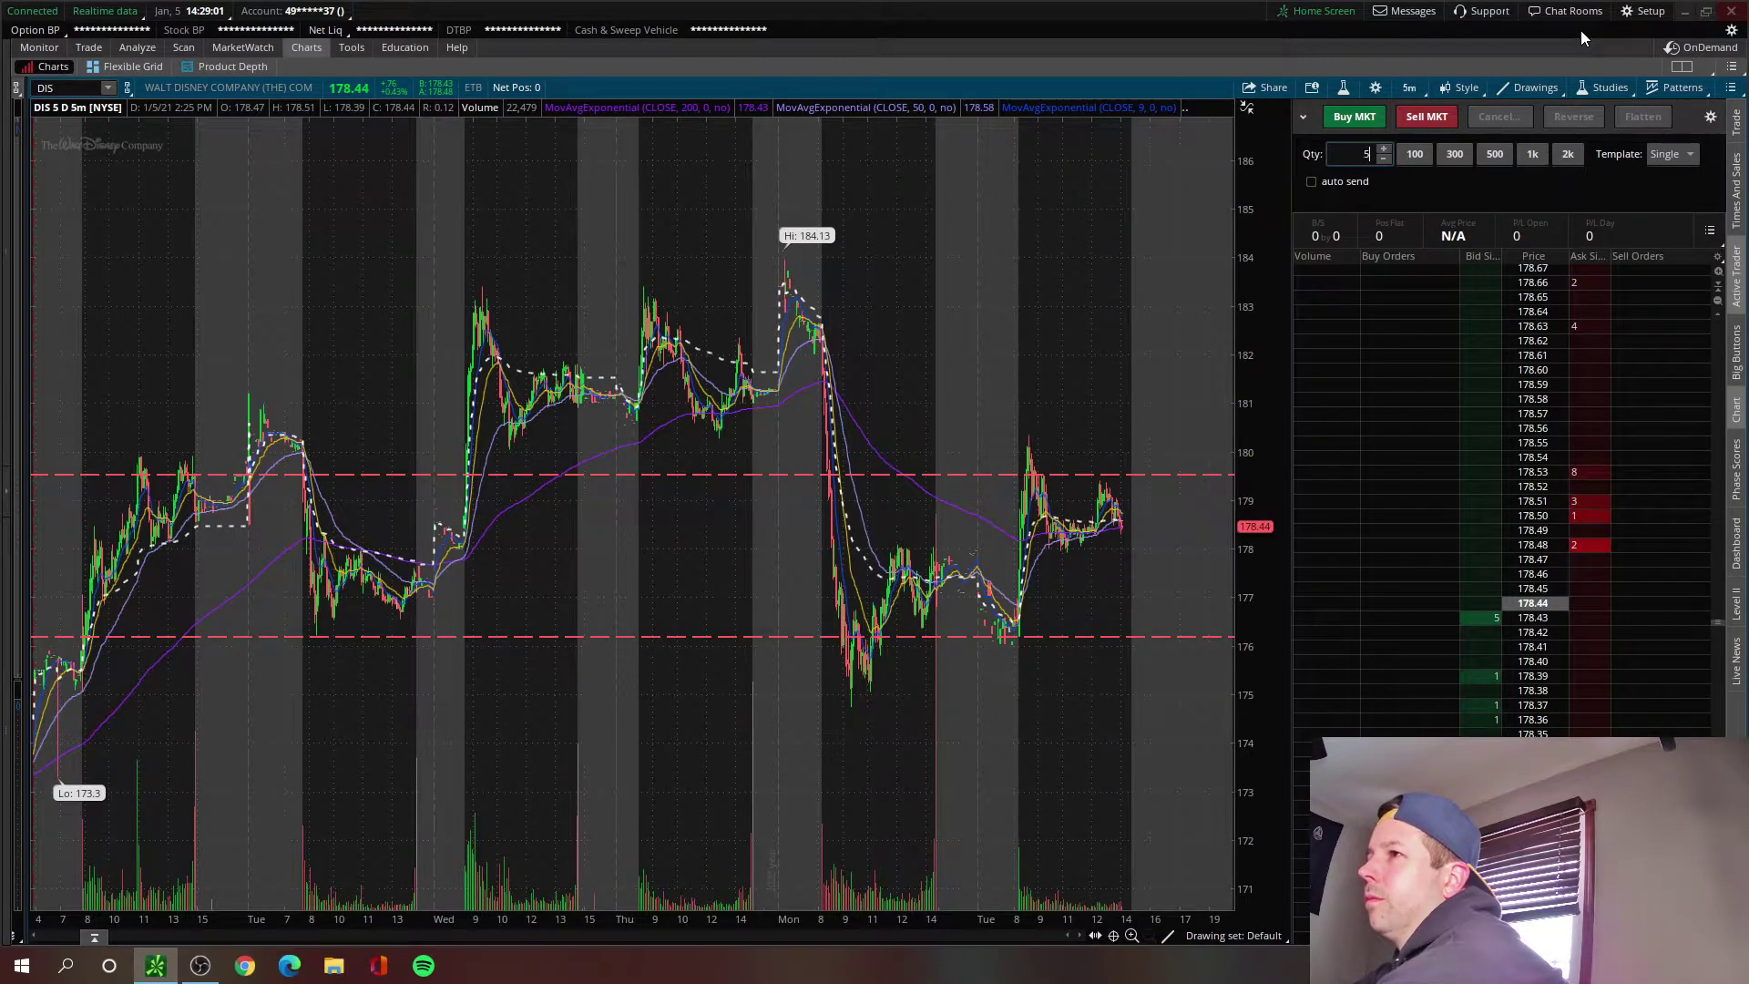
left_click(1347, 224)
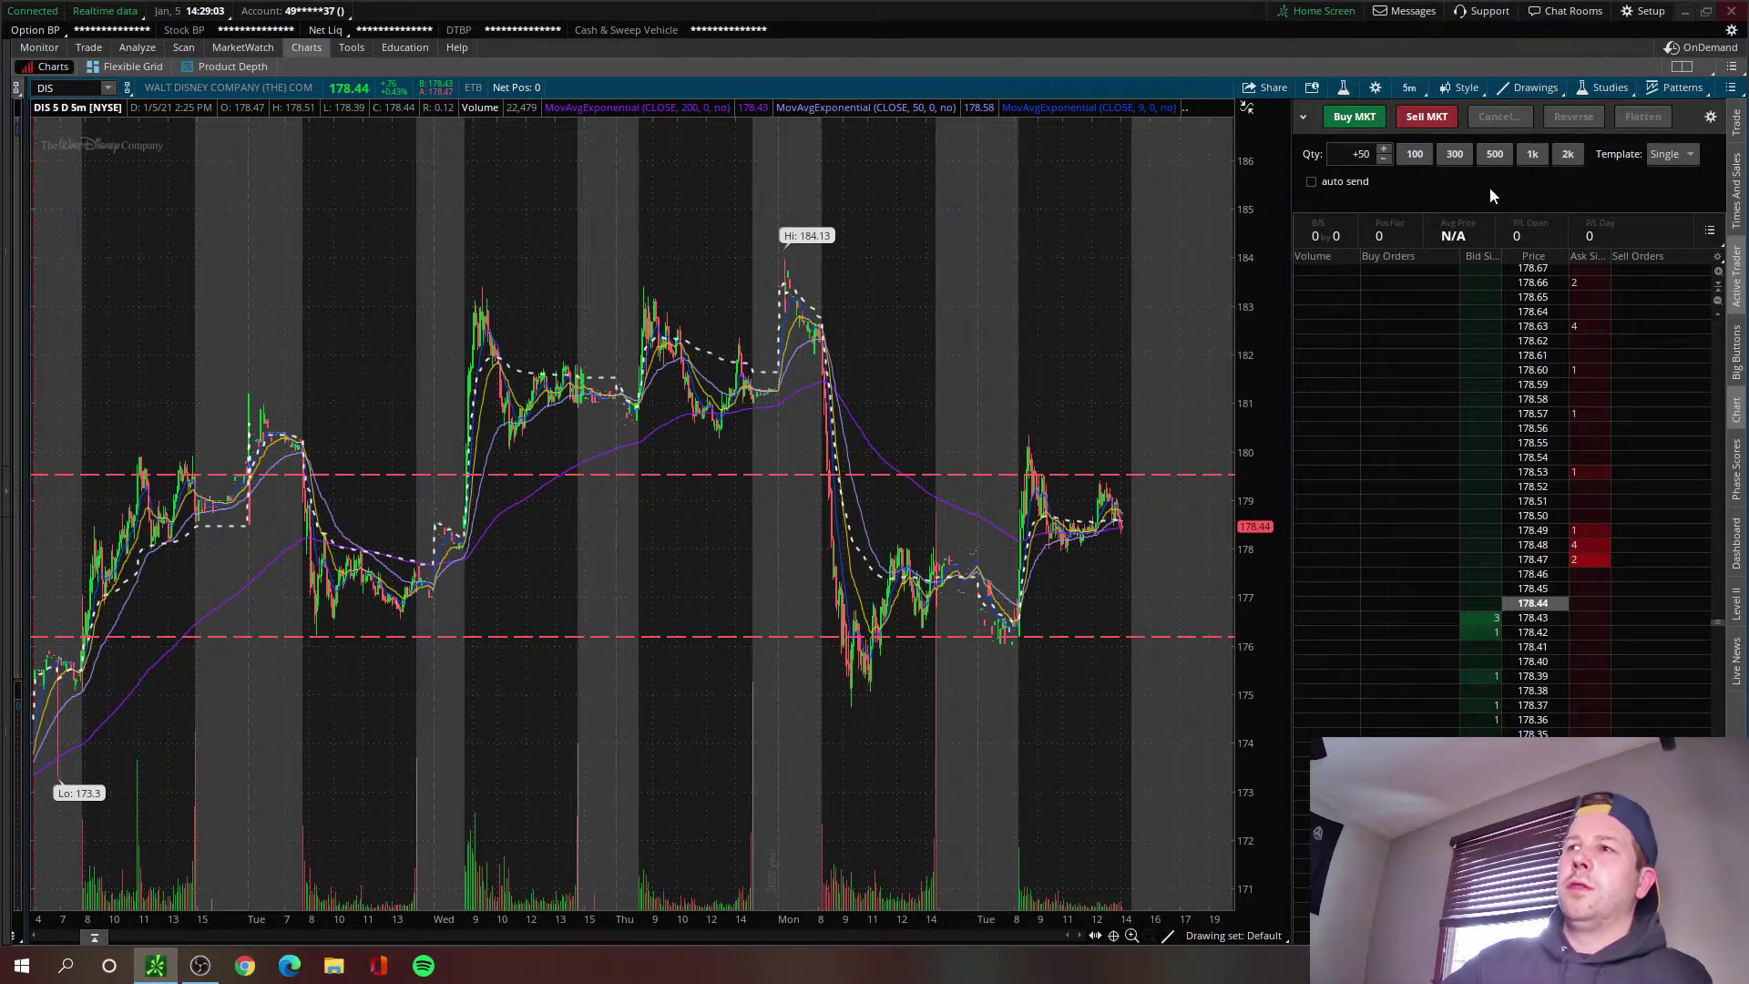
- Try to submit a market buy order for 50 shares of DIS
mouse_move(1379, 115)
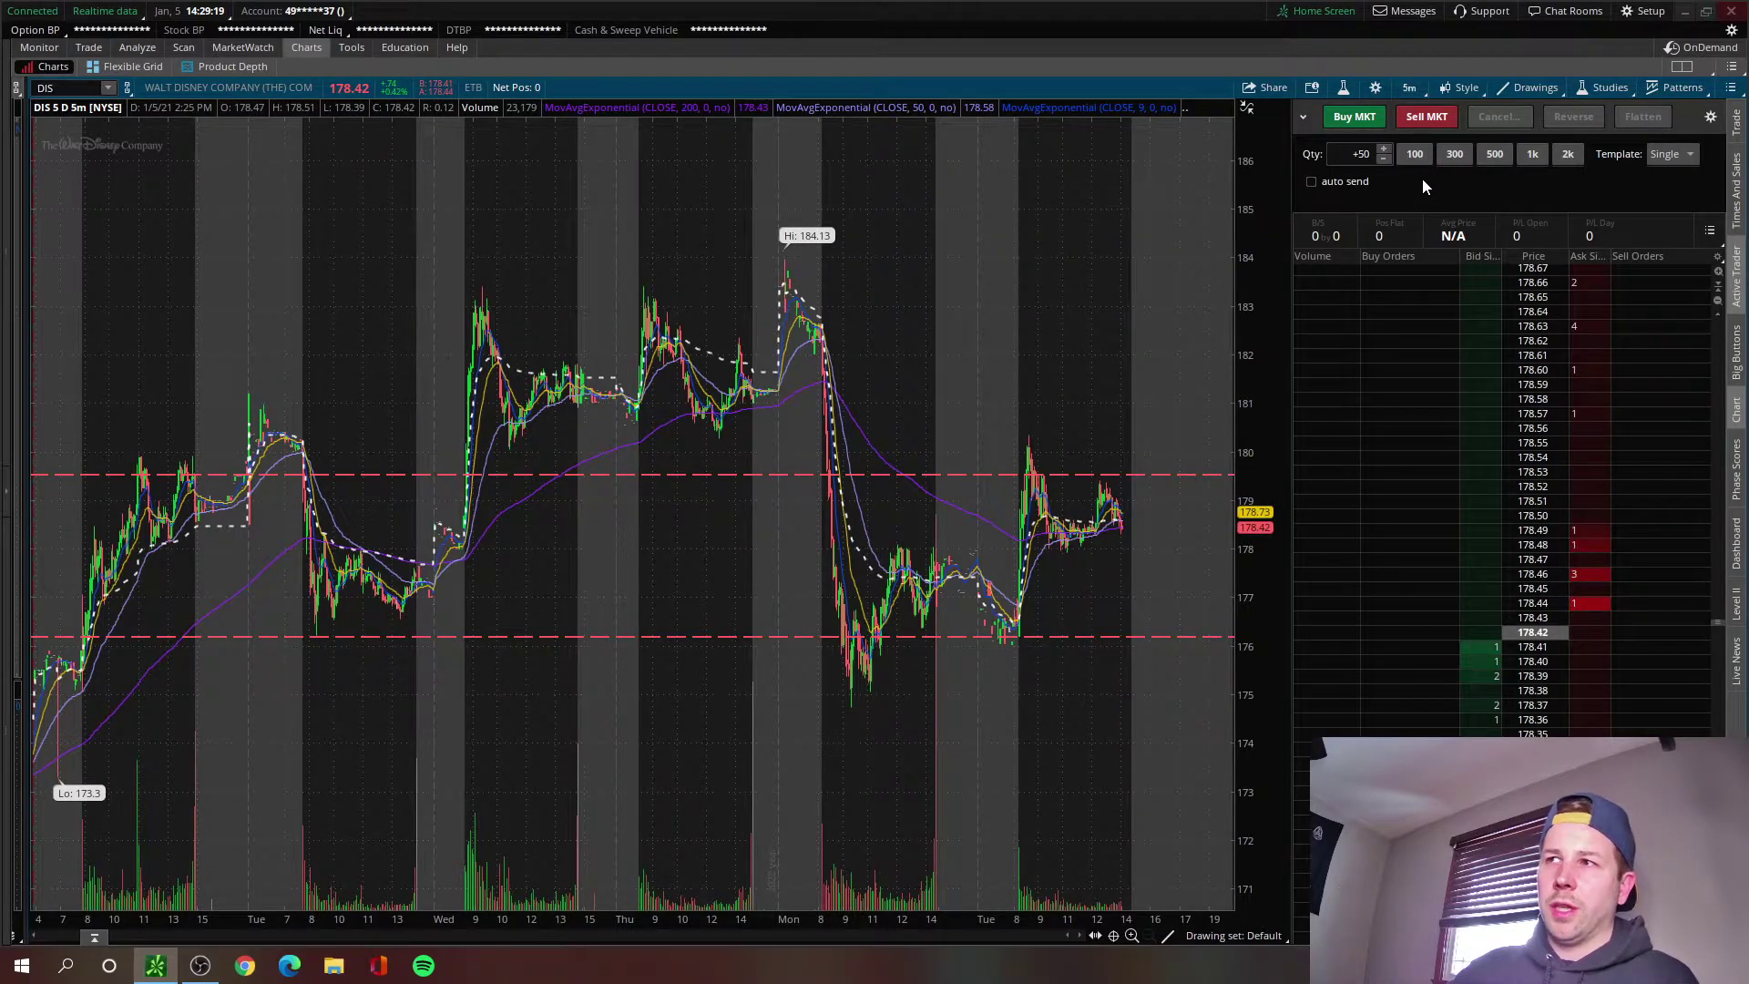
left_click(1357, 121)
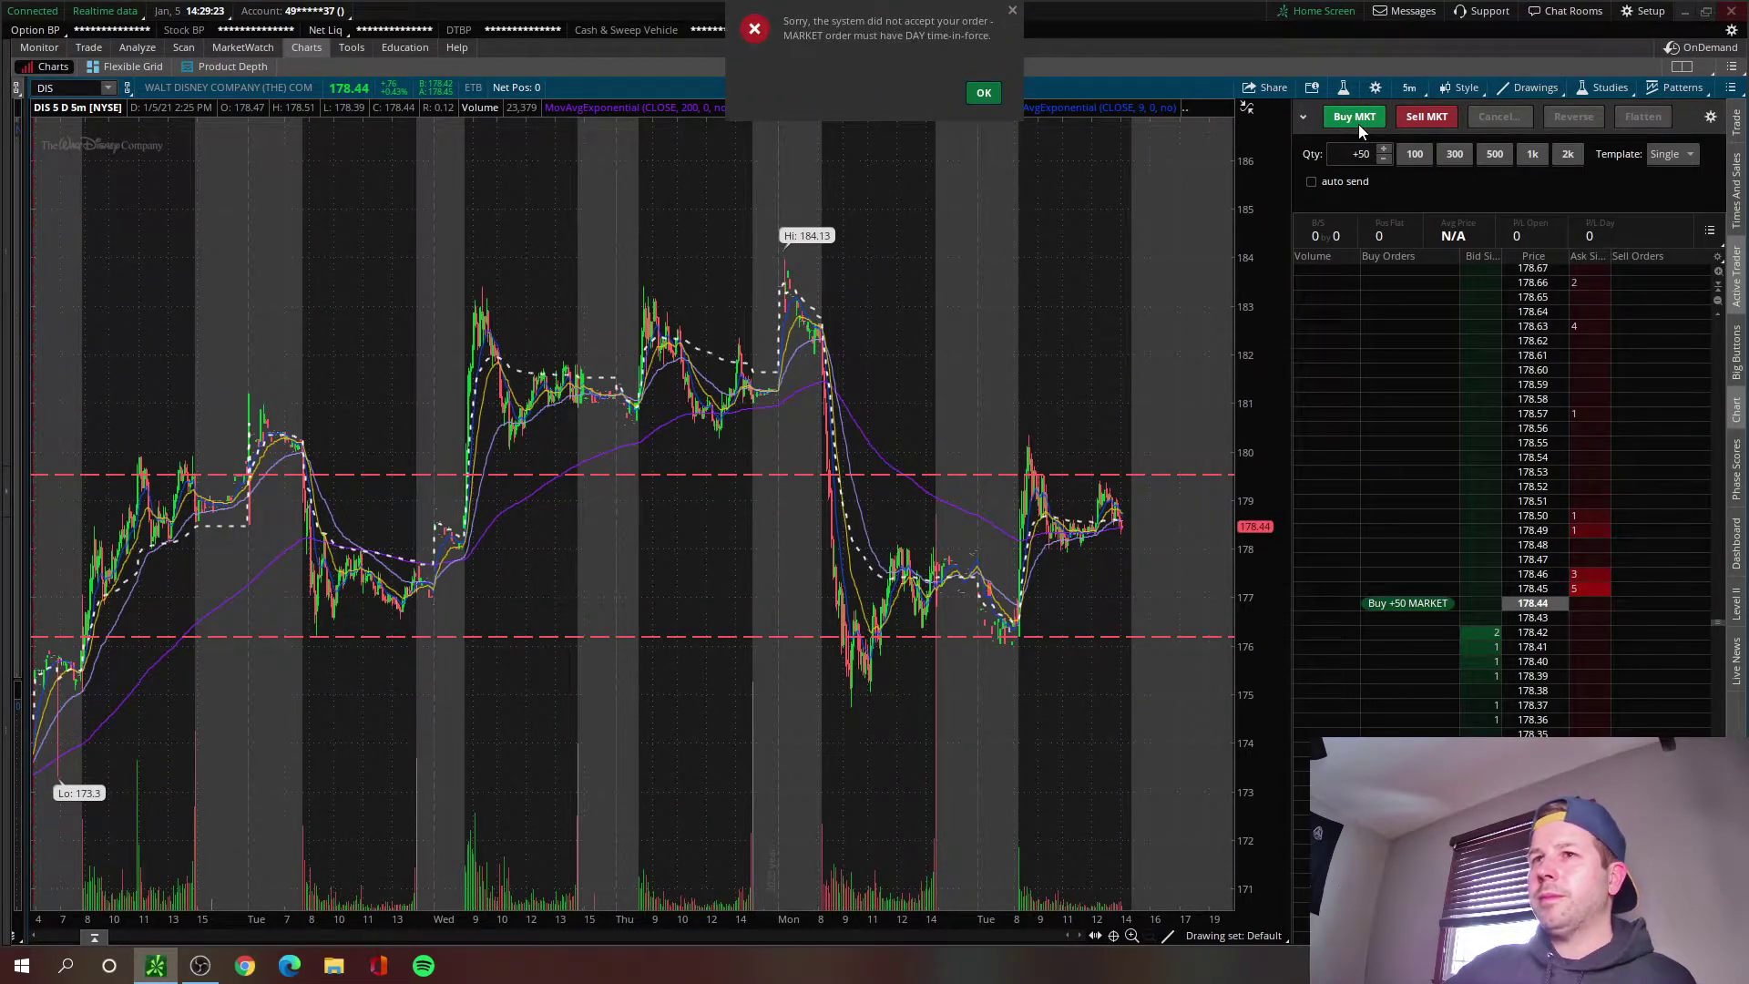
left_click(984, 92)
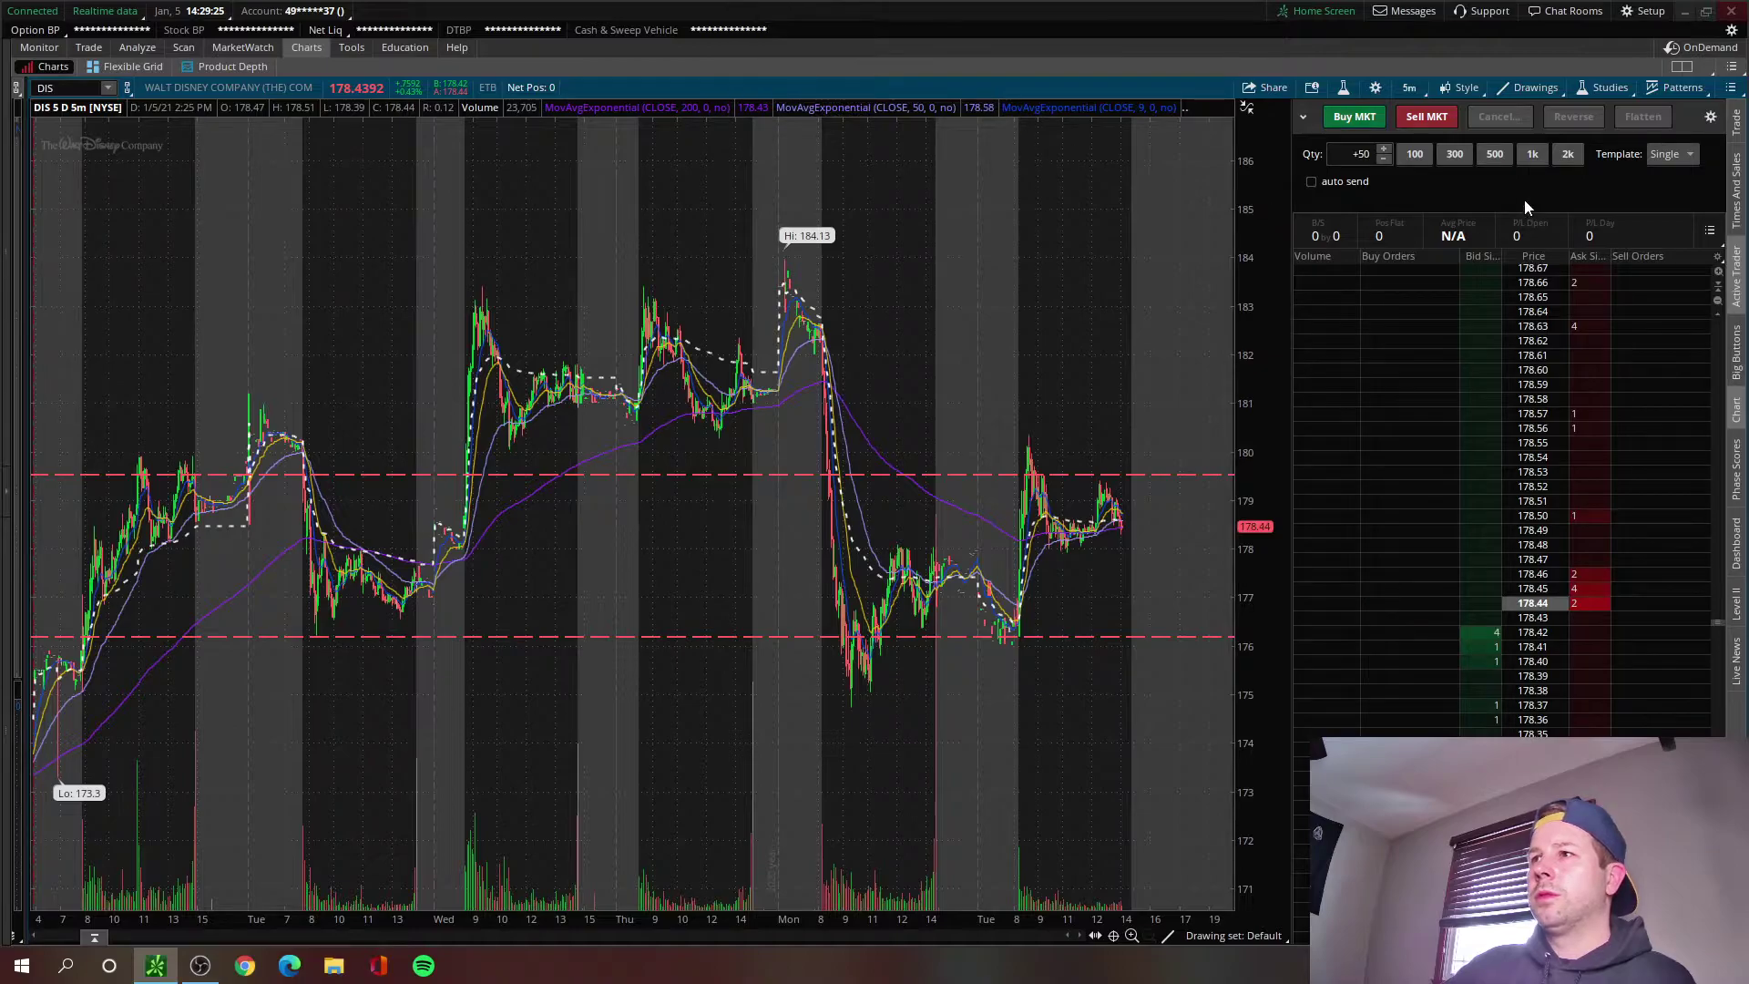
- Add the TIF selector to the Active Trader order controls and set the time in force to DAY
left_click(1710, 116)
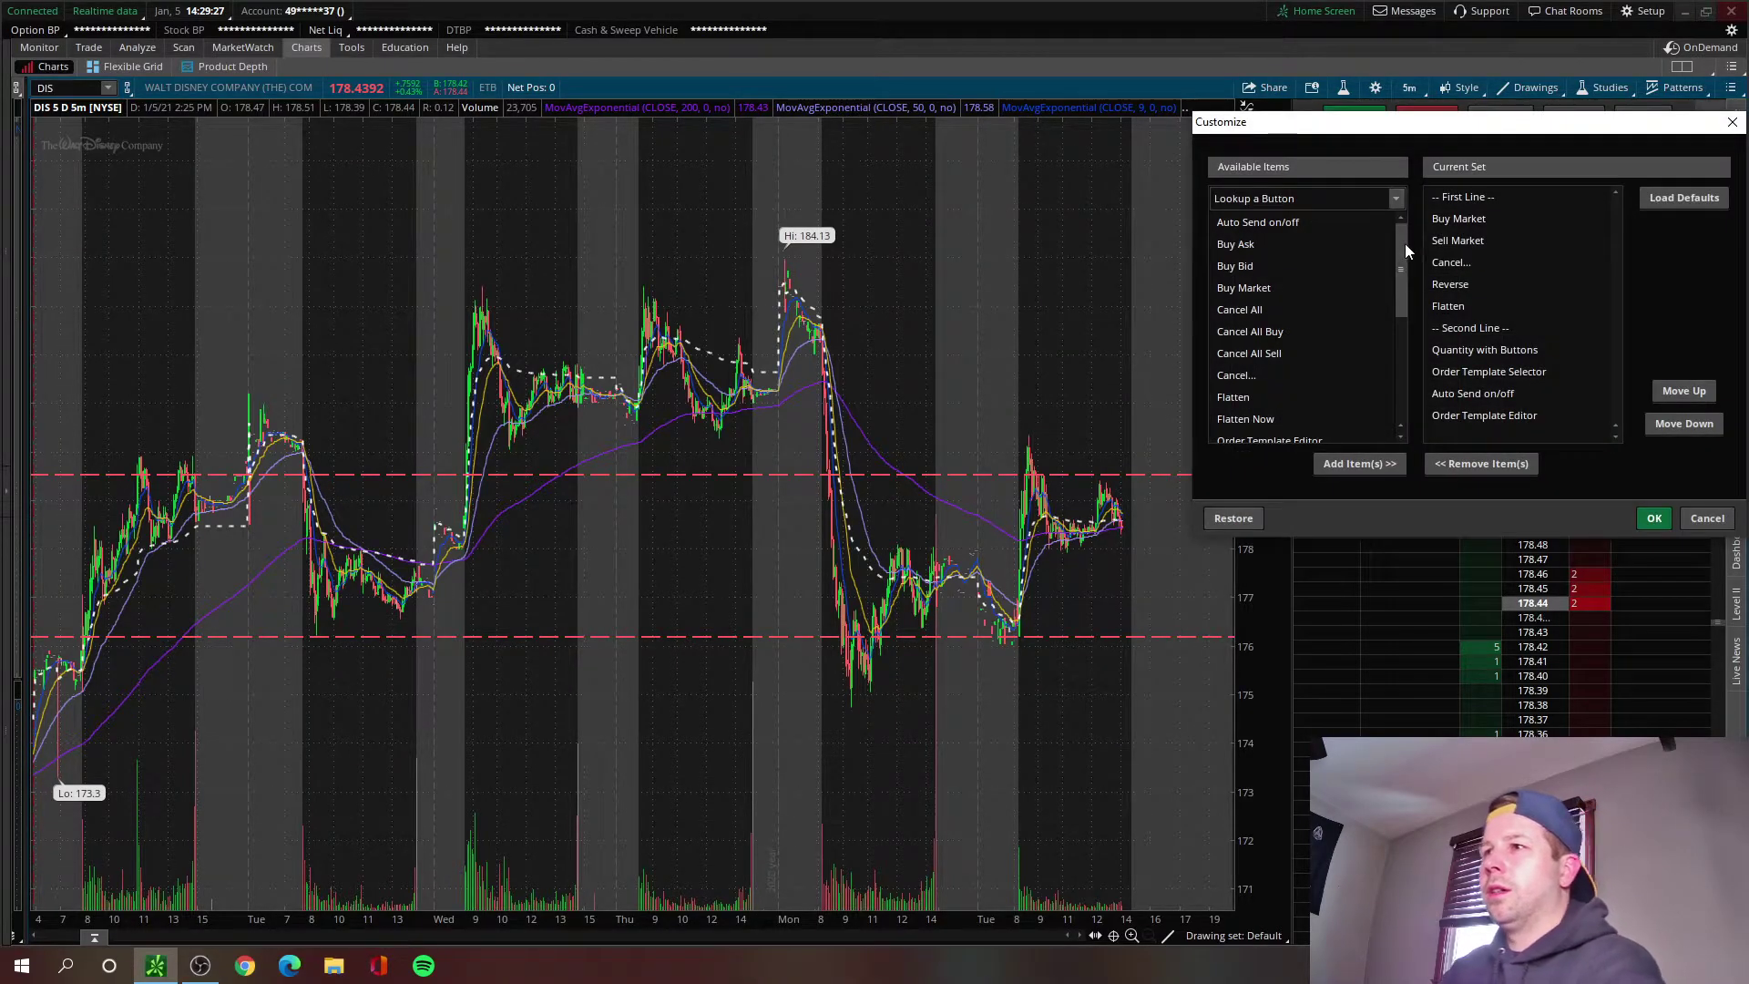
scroll(1275, 365, "down", 5)
left_click(1224, 410)
left_click(1359, 464)
left_click(1655, 517)
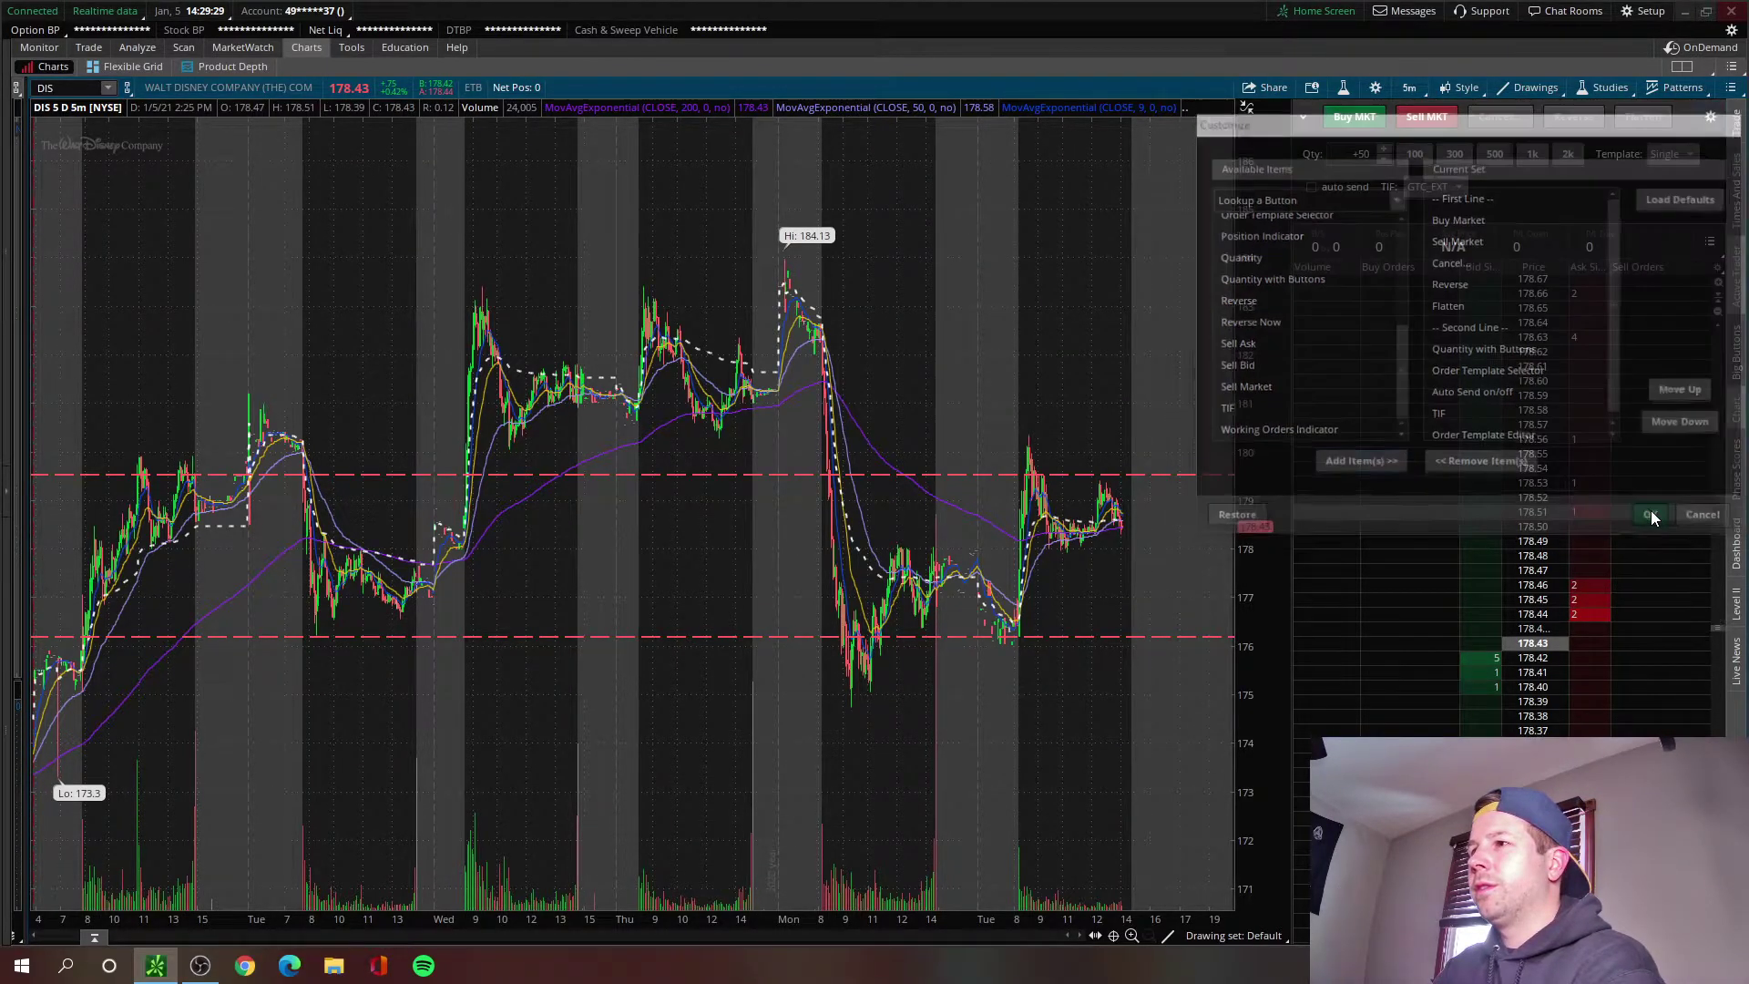
left_click(1434, 189)
left_click(1441, 217)
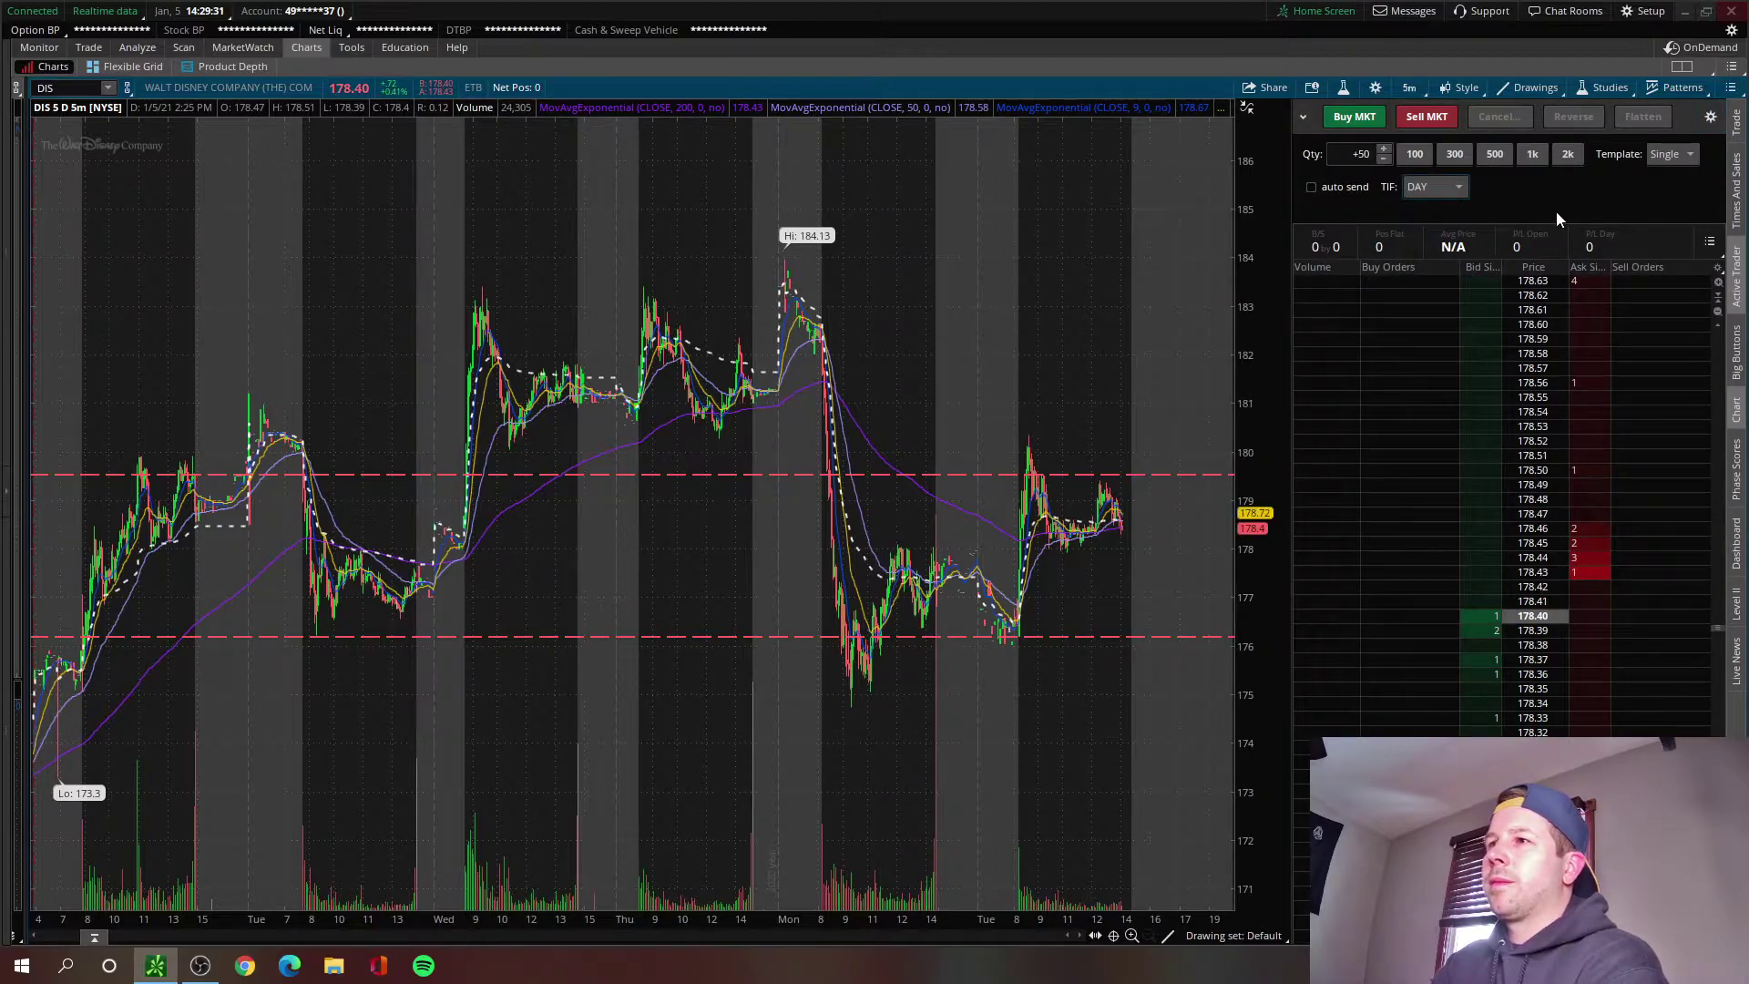
- Preview and discard a 50-share market buy order for DIS, and turn on auto send for Active Trader orders
left_click(1364, 124)
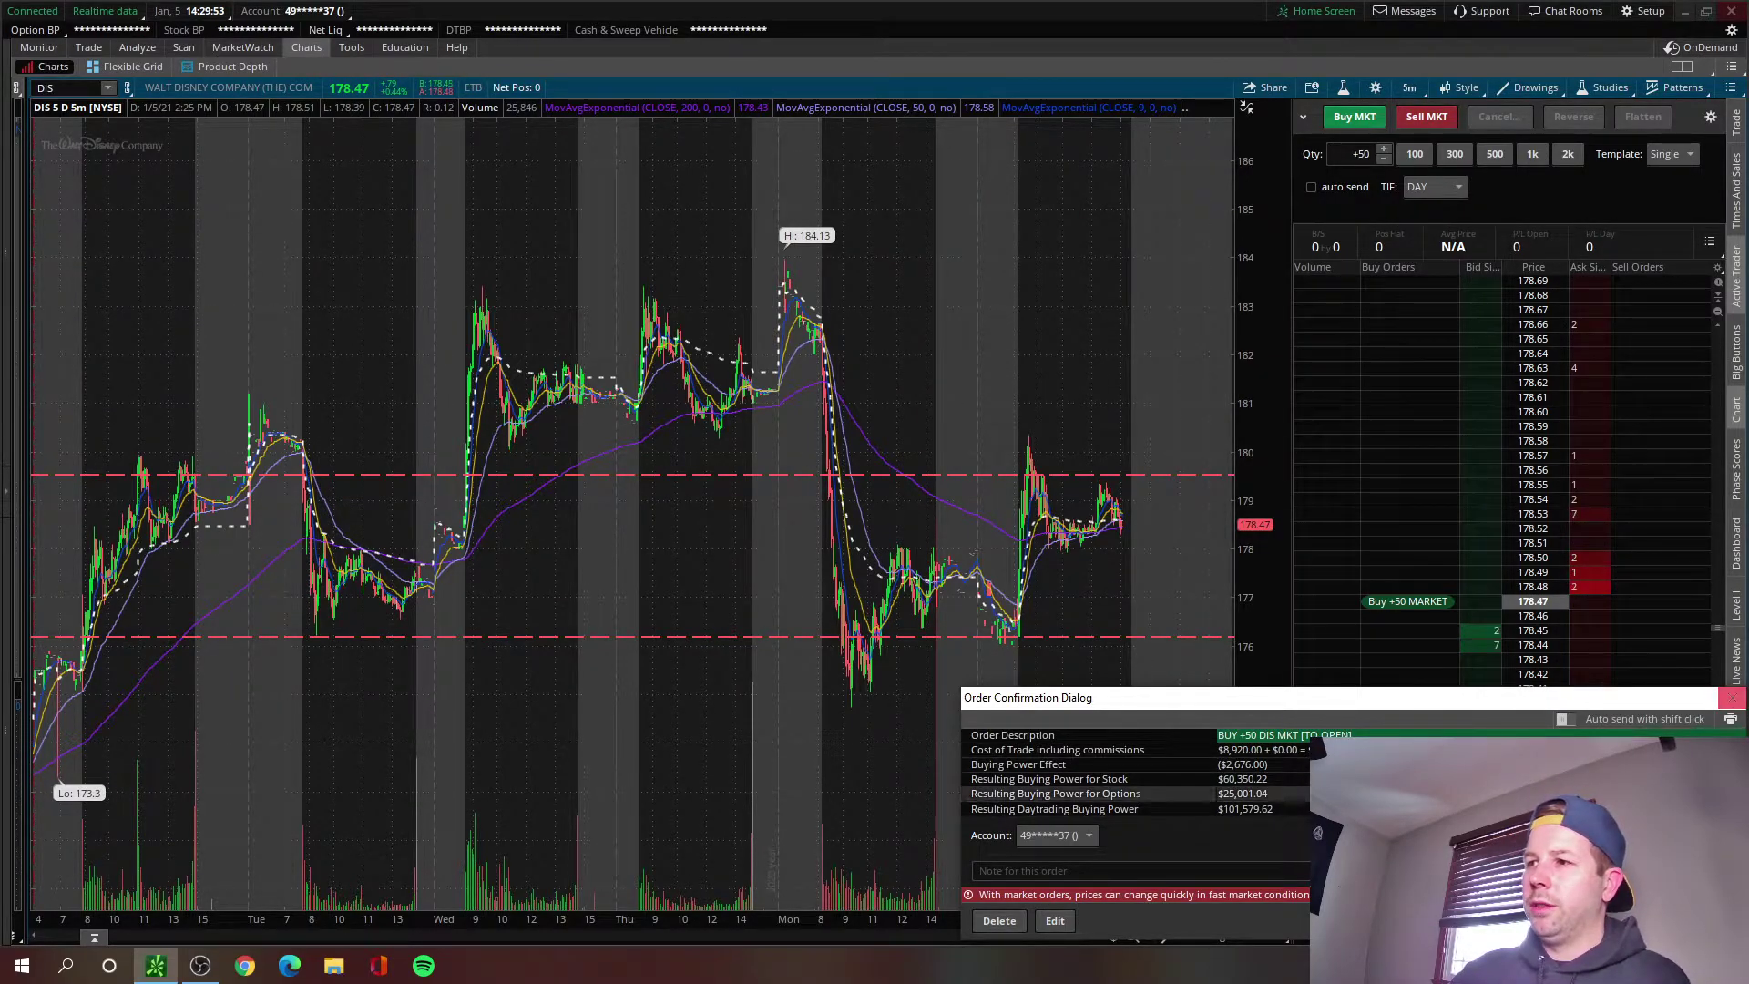
left_click(1732, 697)
left_click(1312, 187)
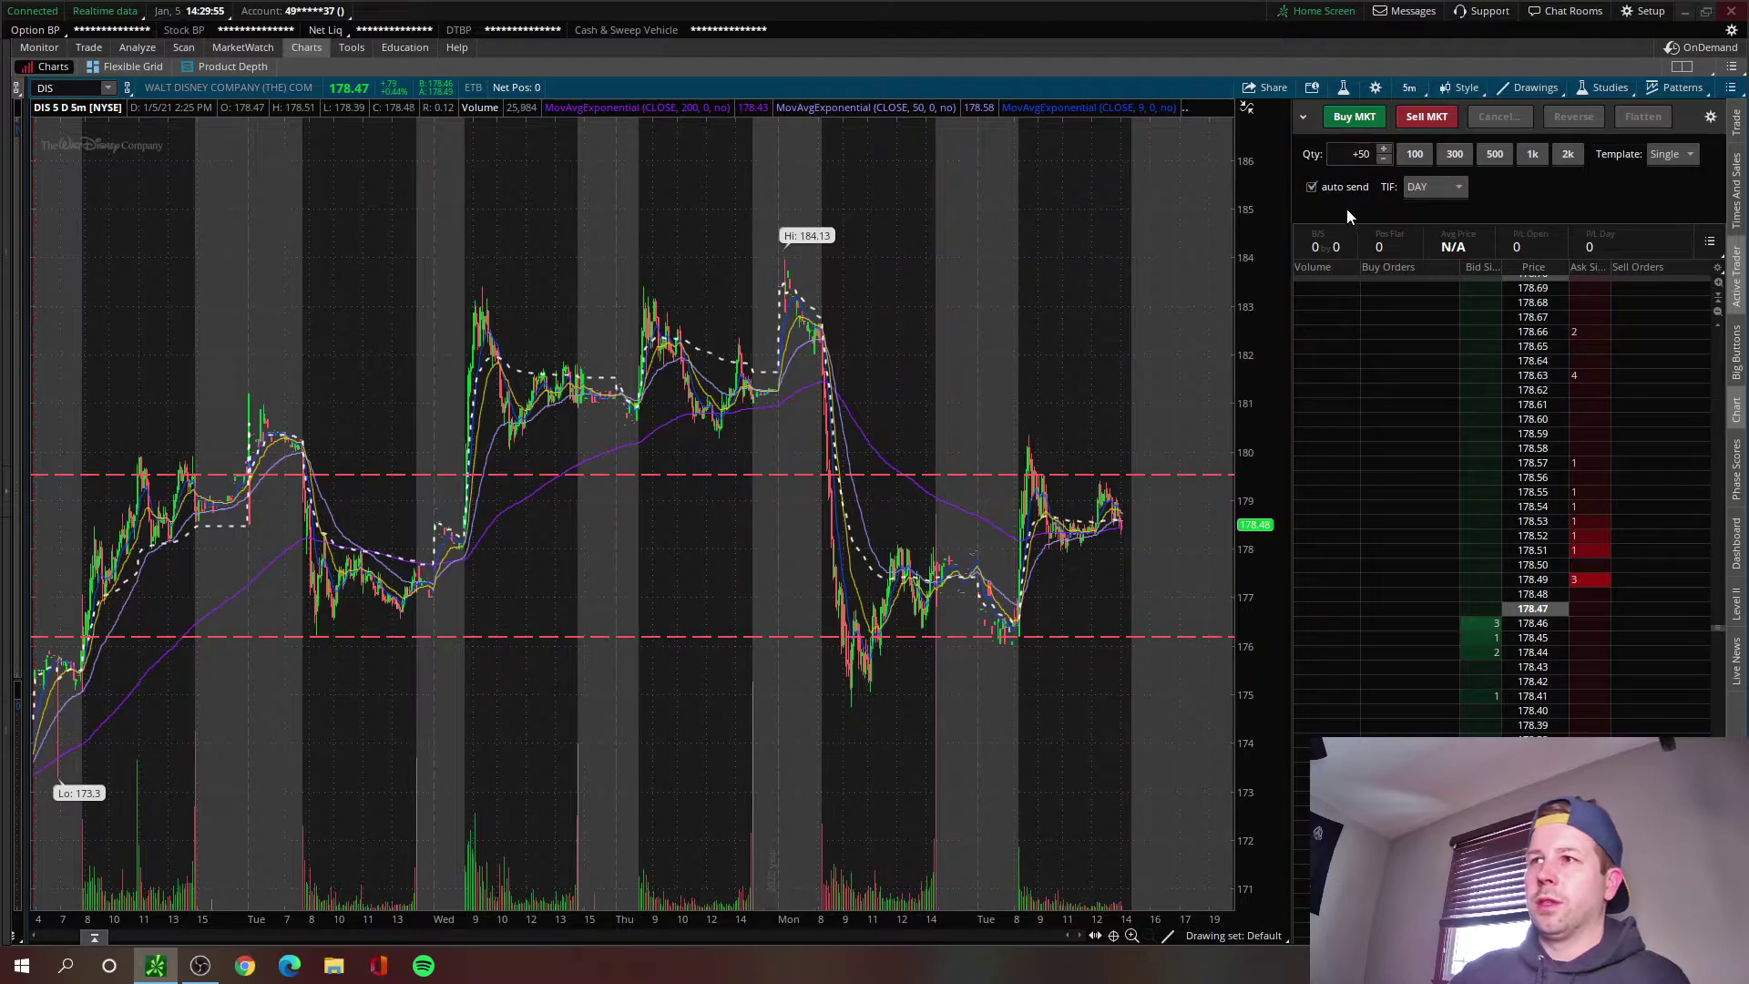
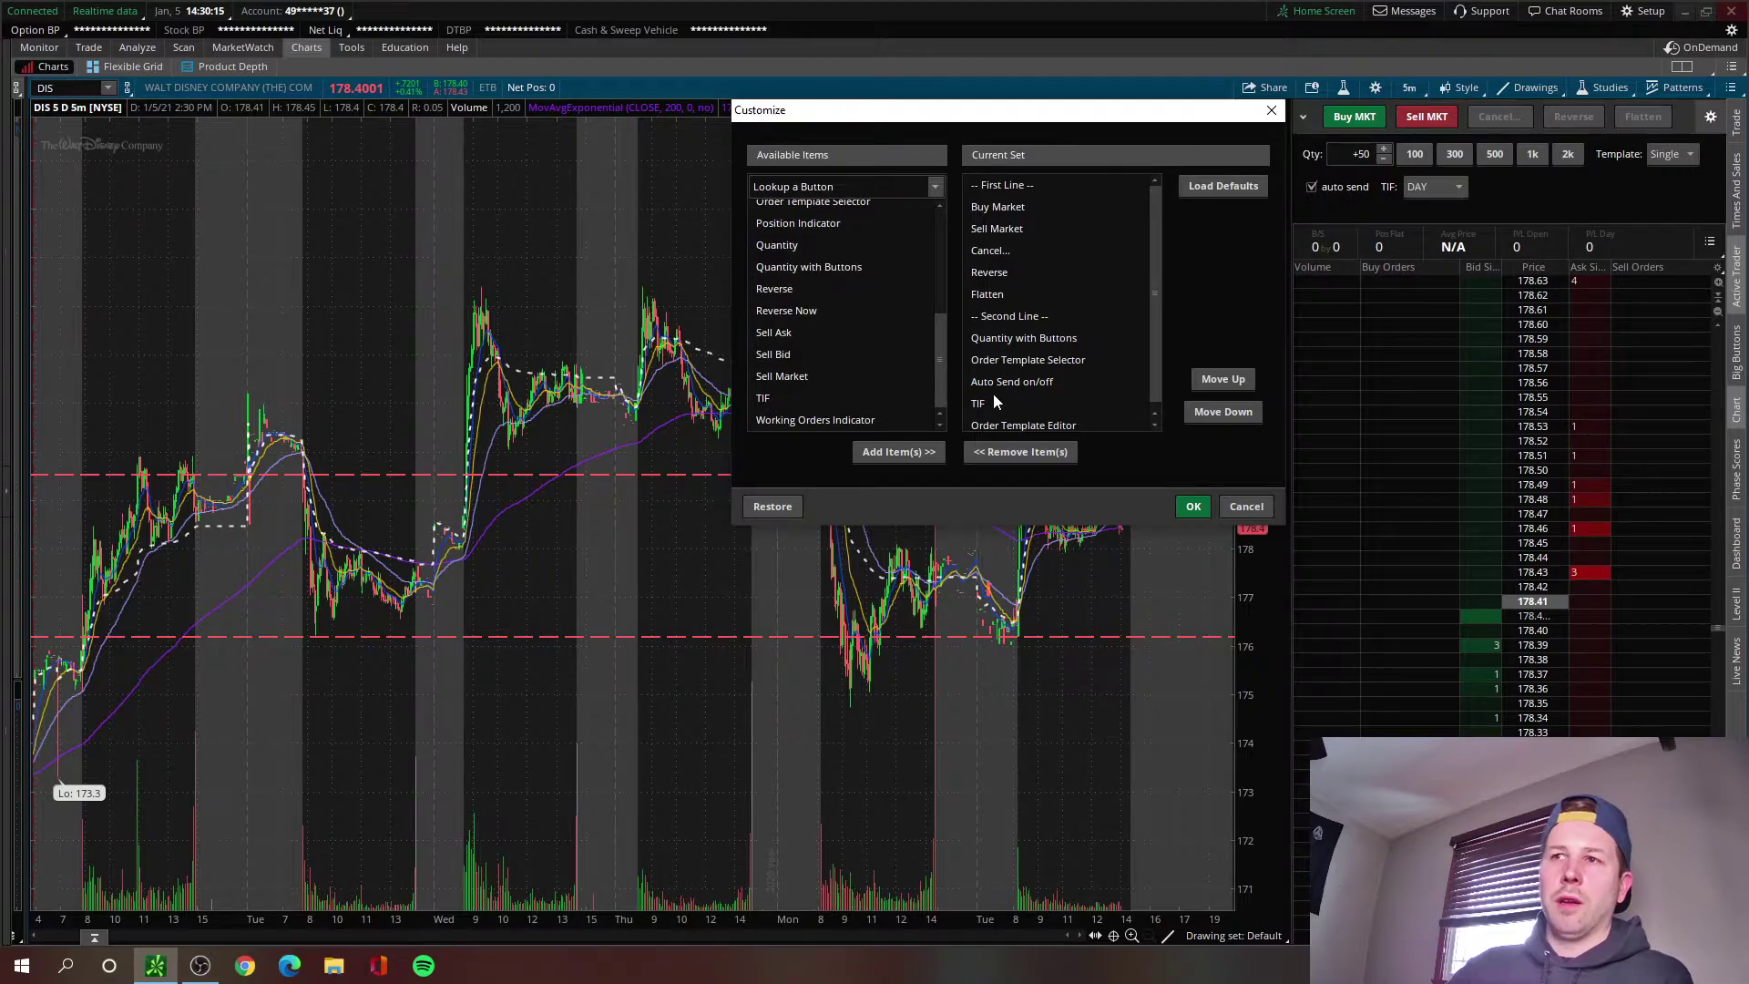
left_click(1246, 505)
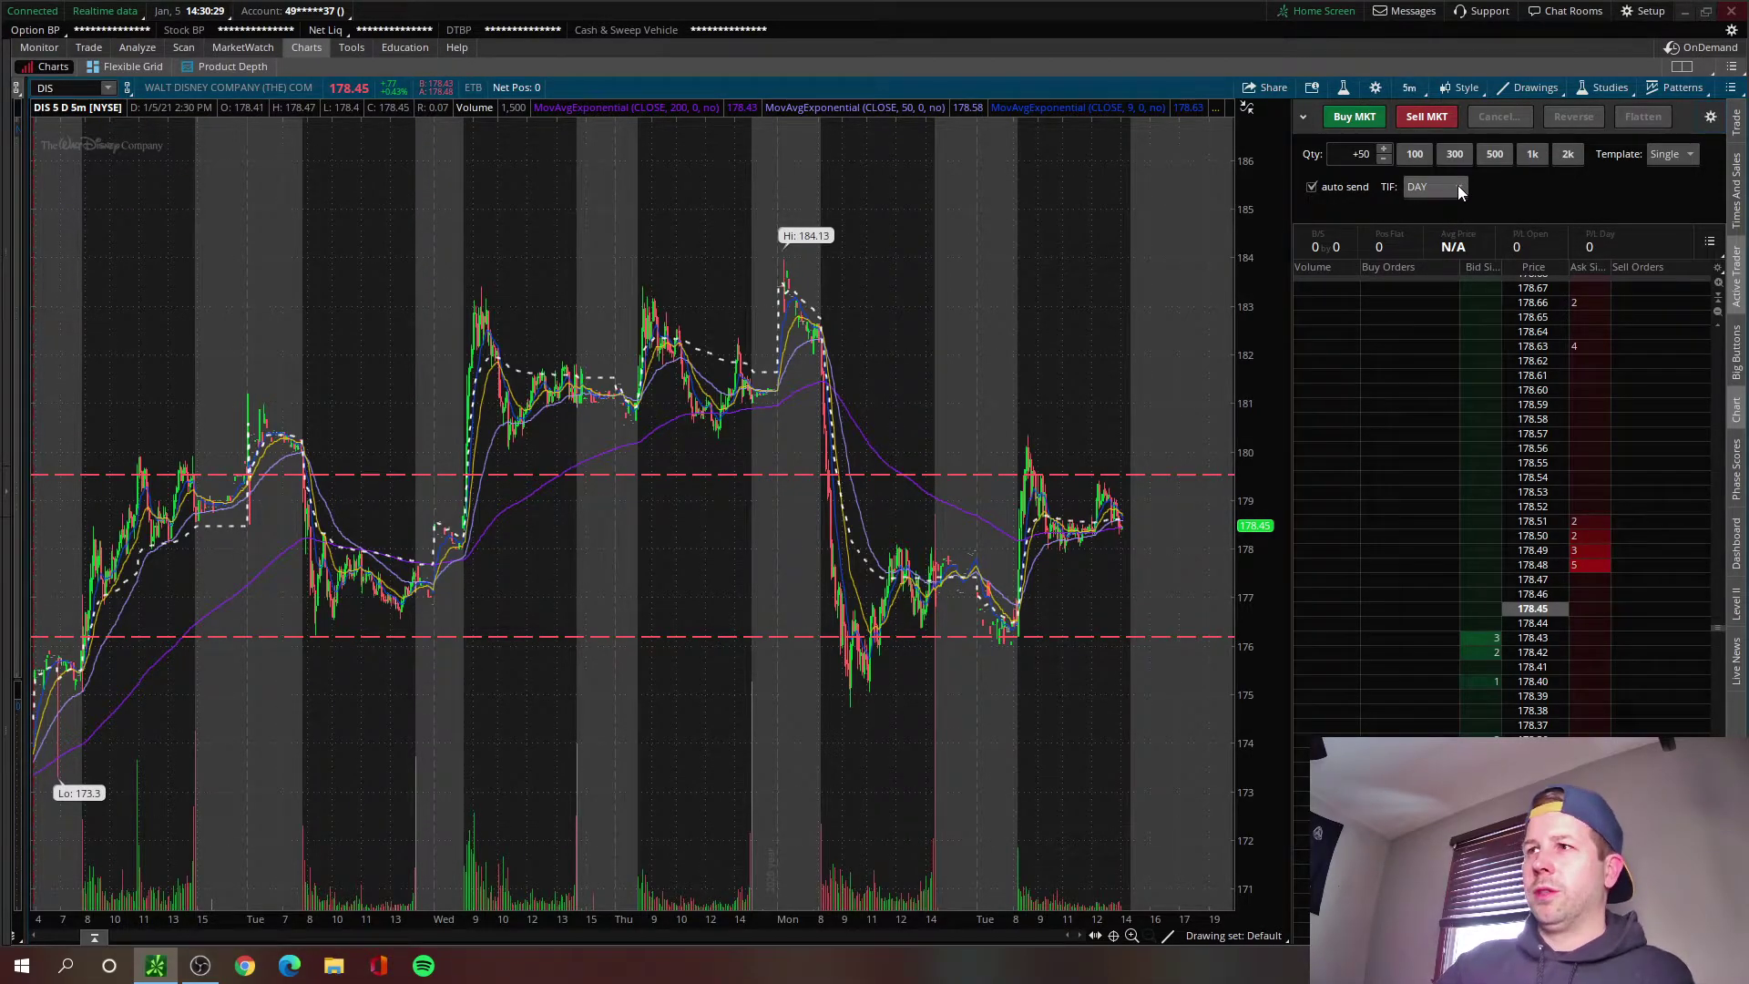
- Review the time-in-force options, switching the order to GTC_EXT and back to DAY
left_click(1457, 185)
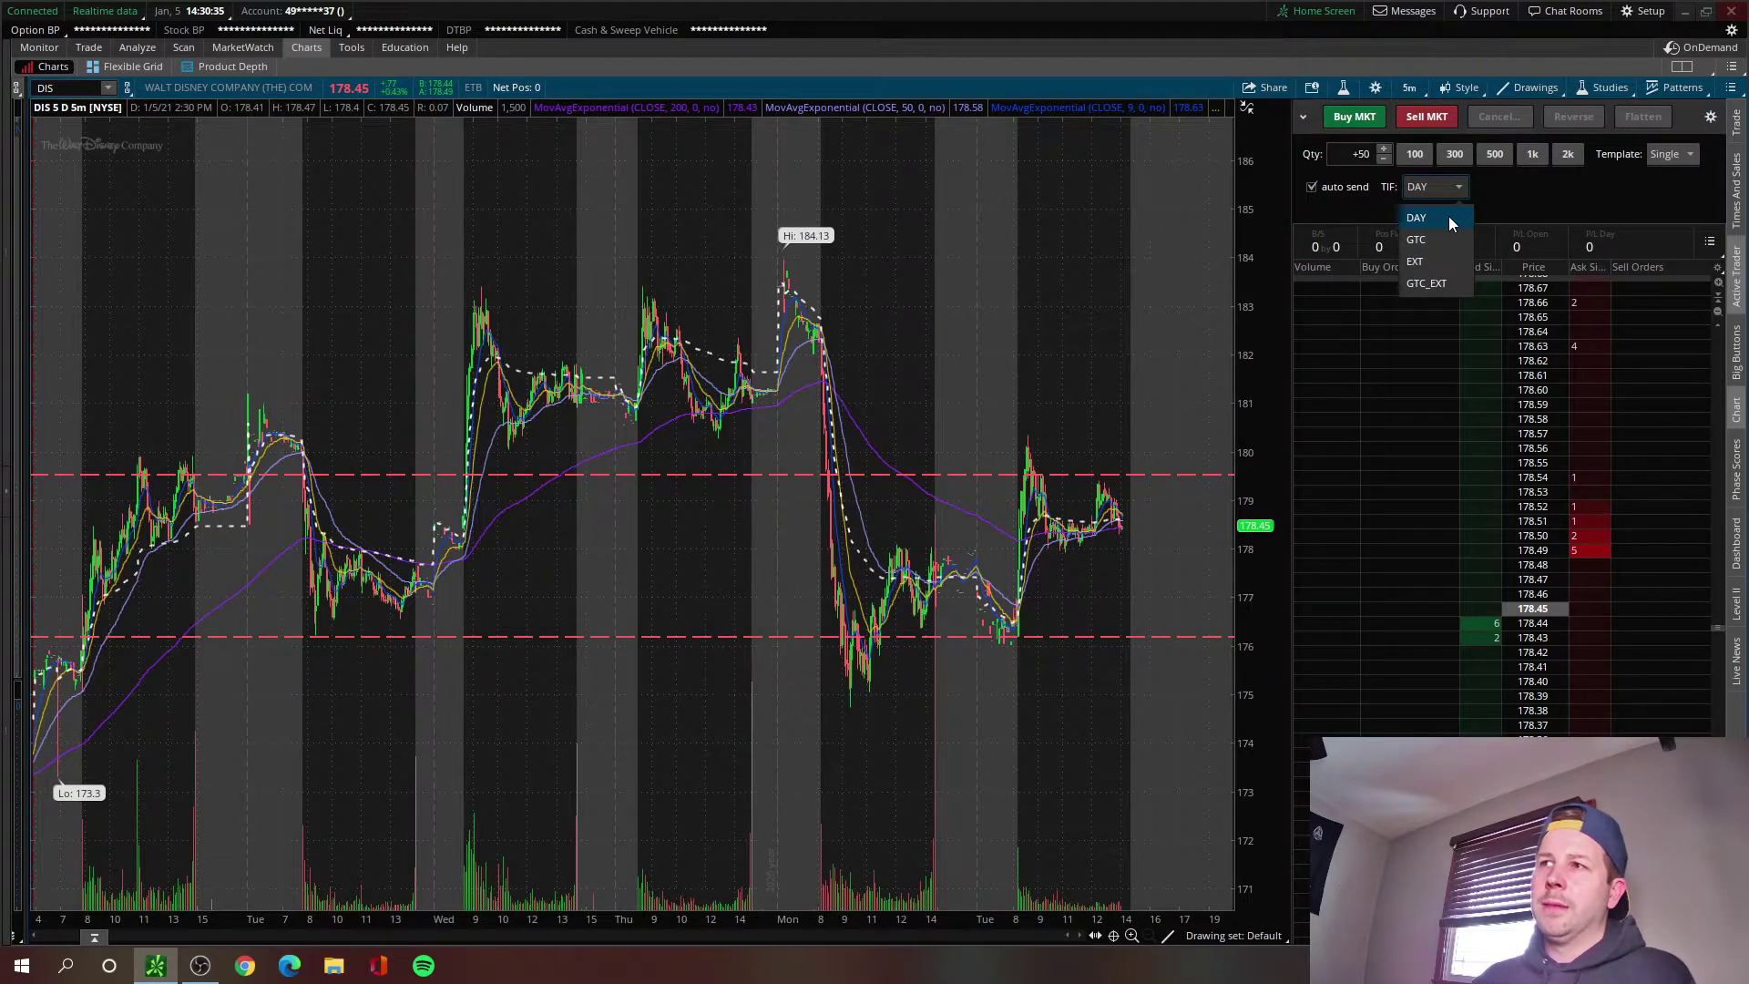
left_click(1448, 216)
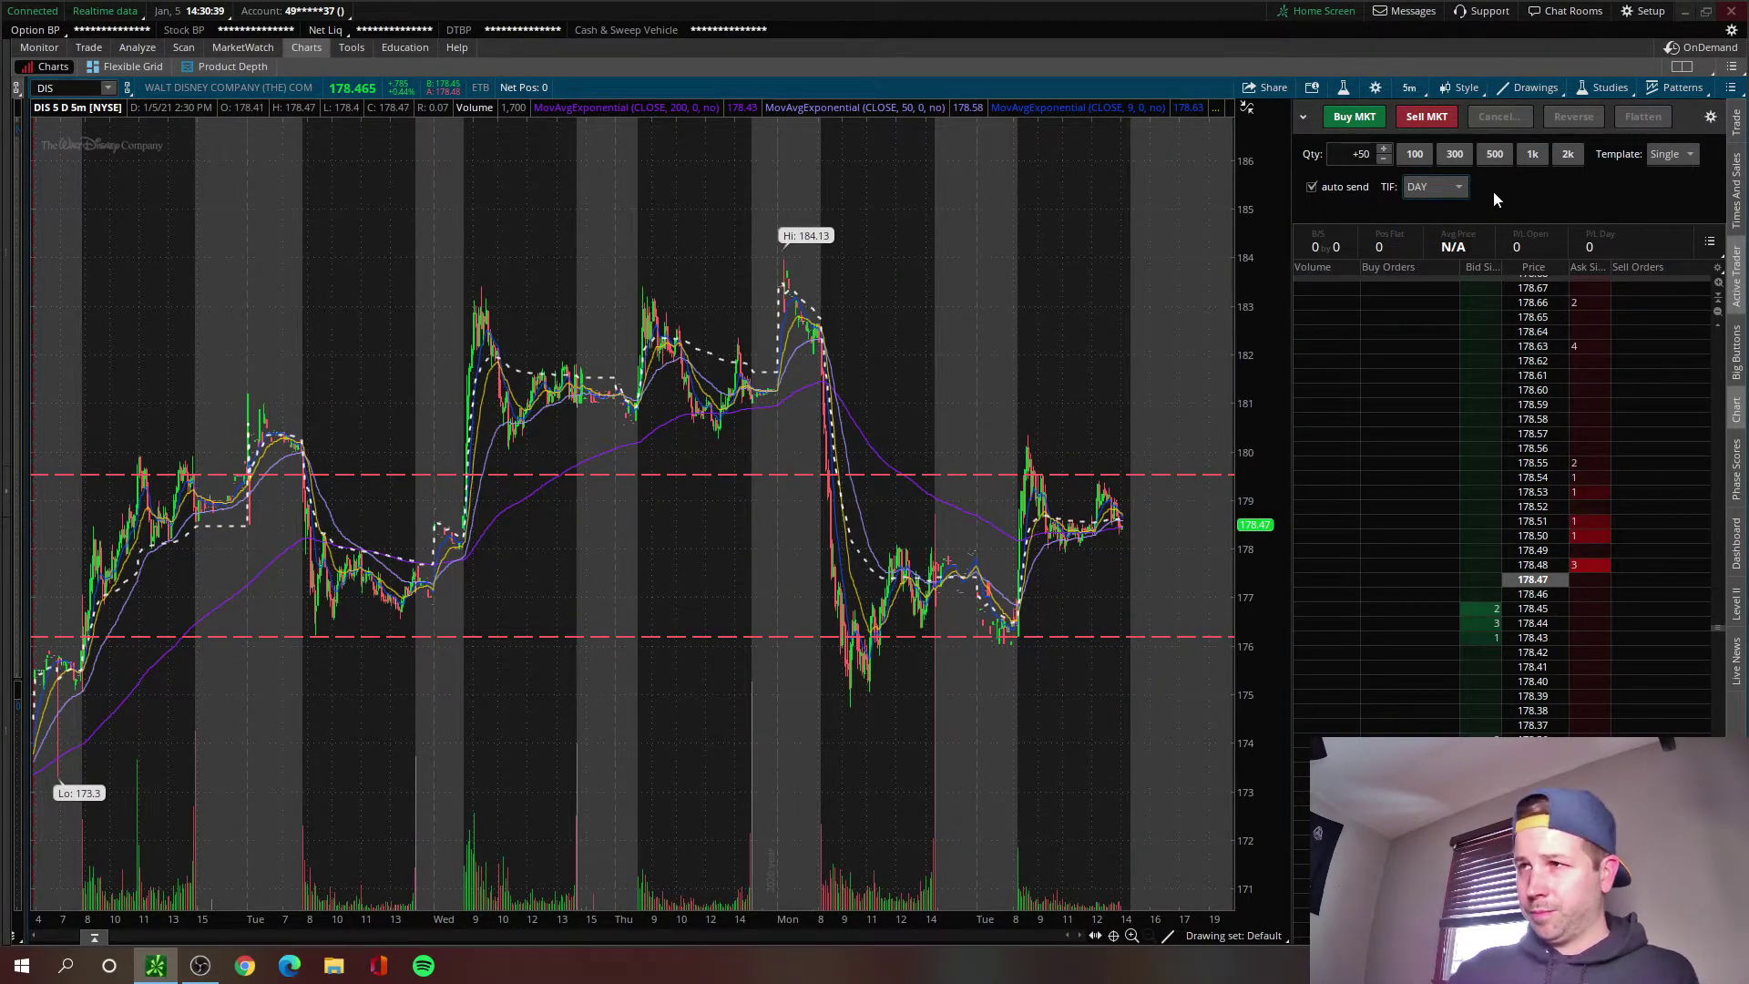
left_click(1458, 185)
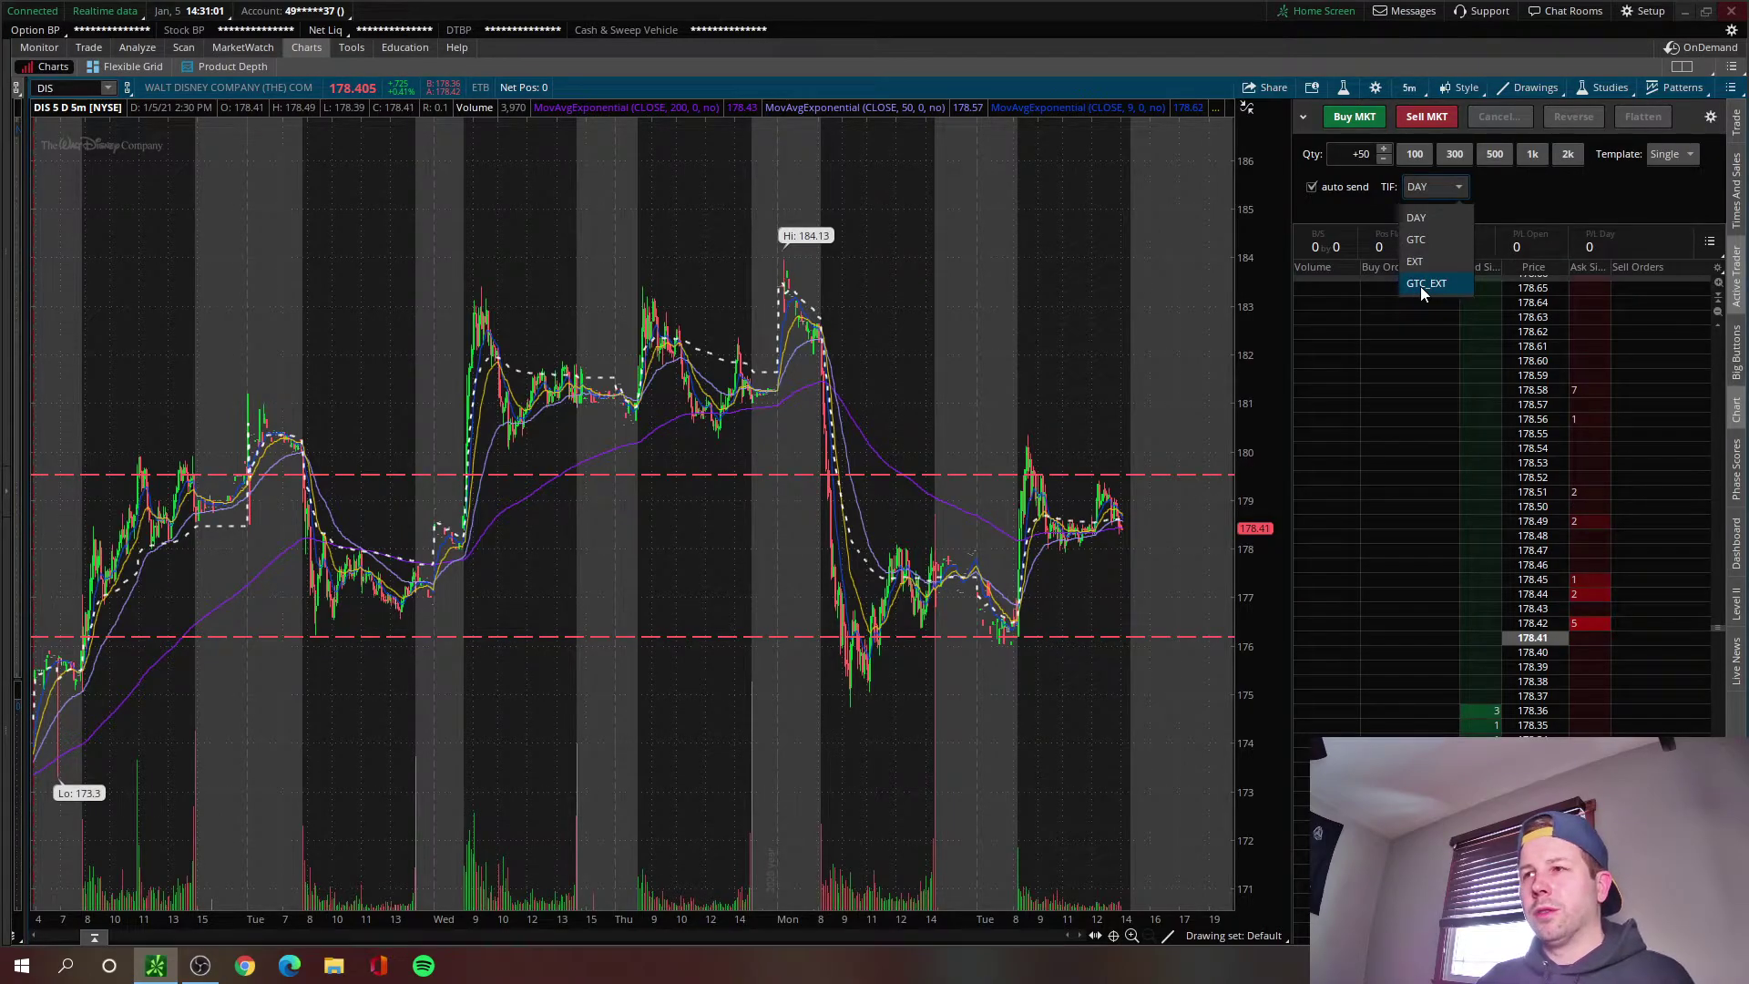
left_click(1421, 284)
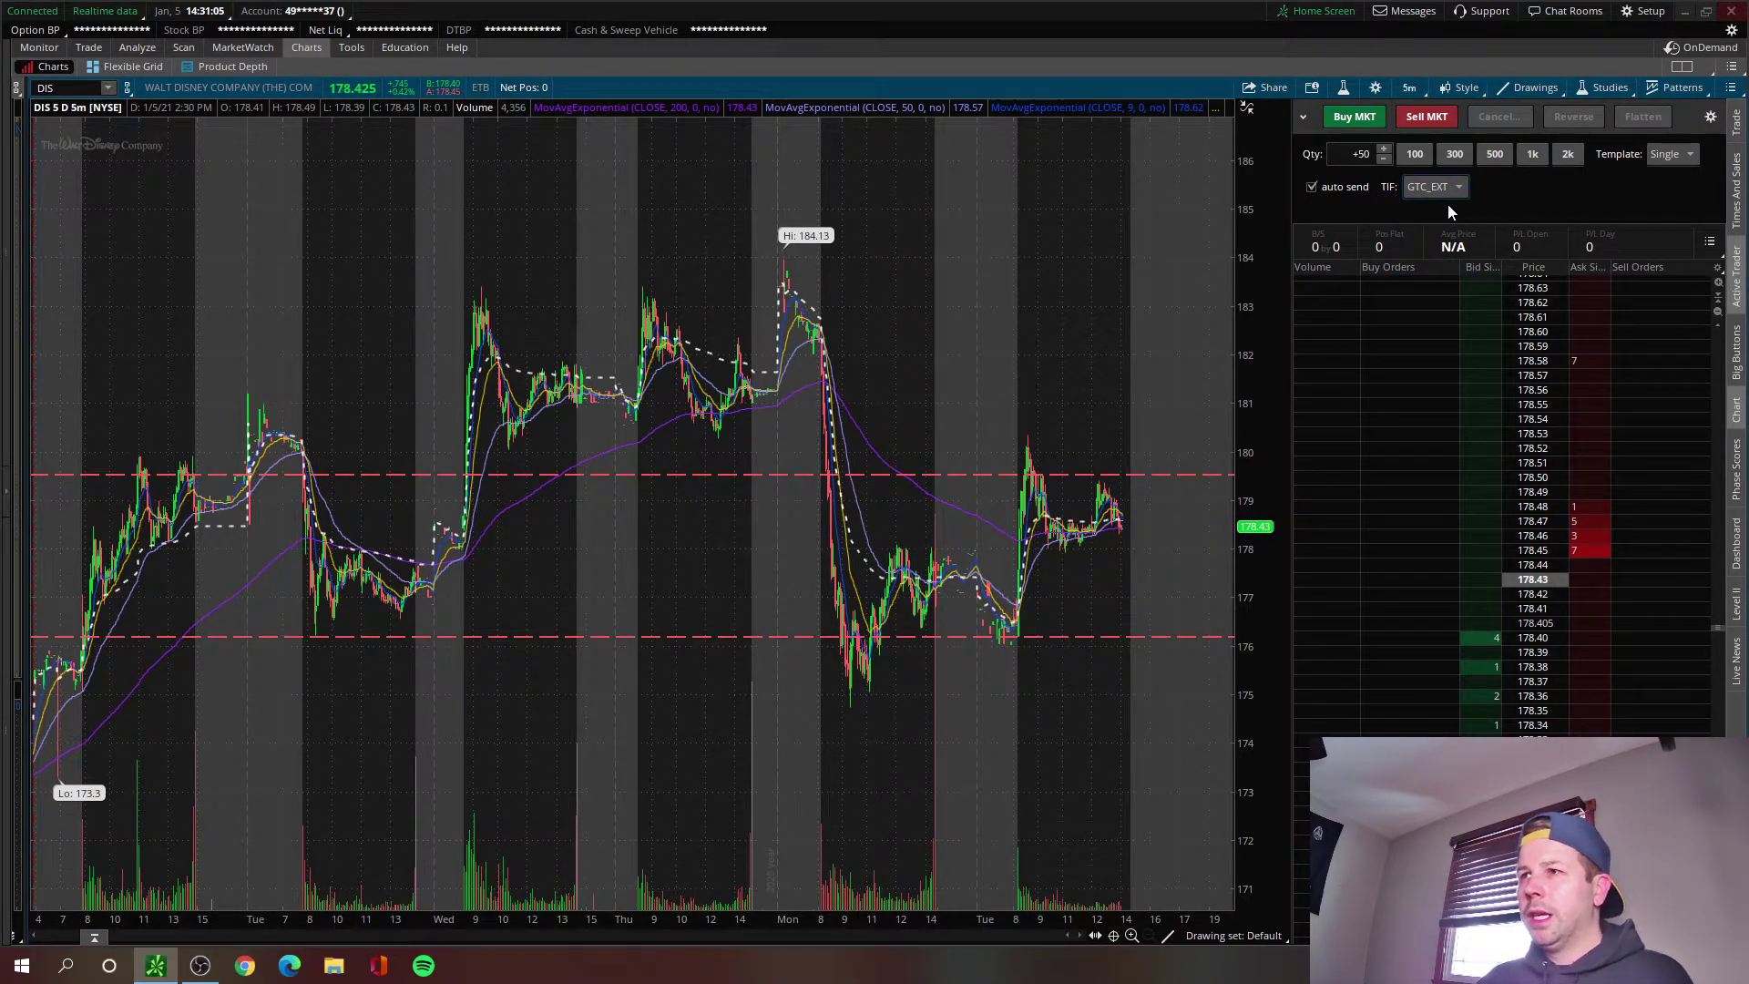
left_click(1423, 188)
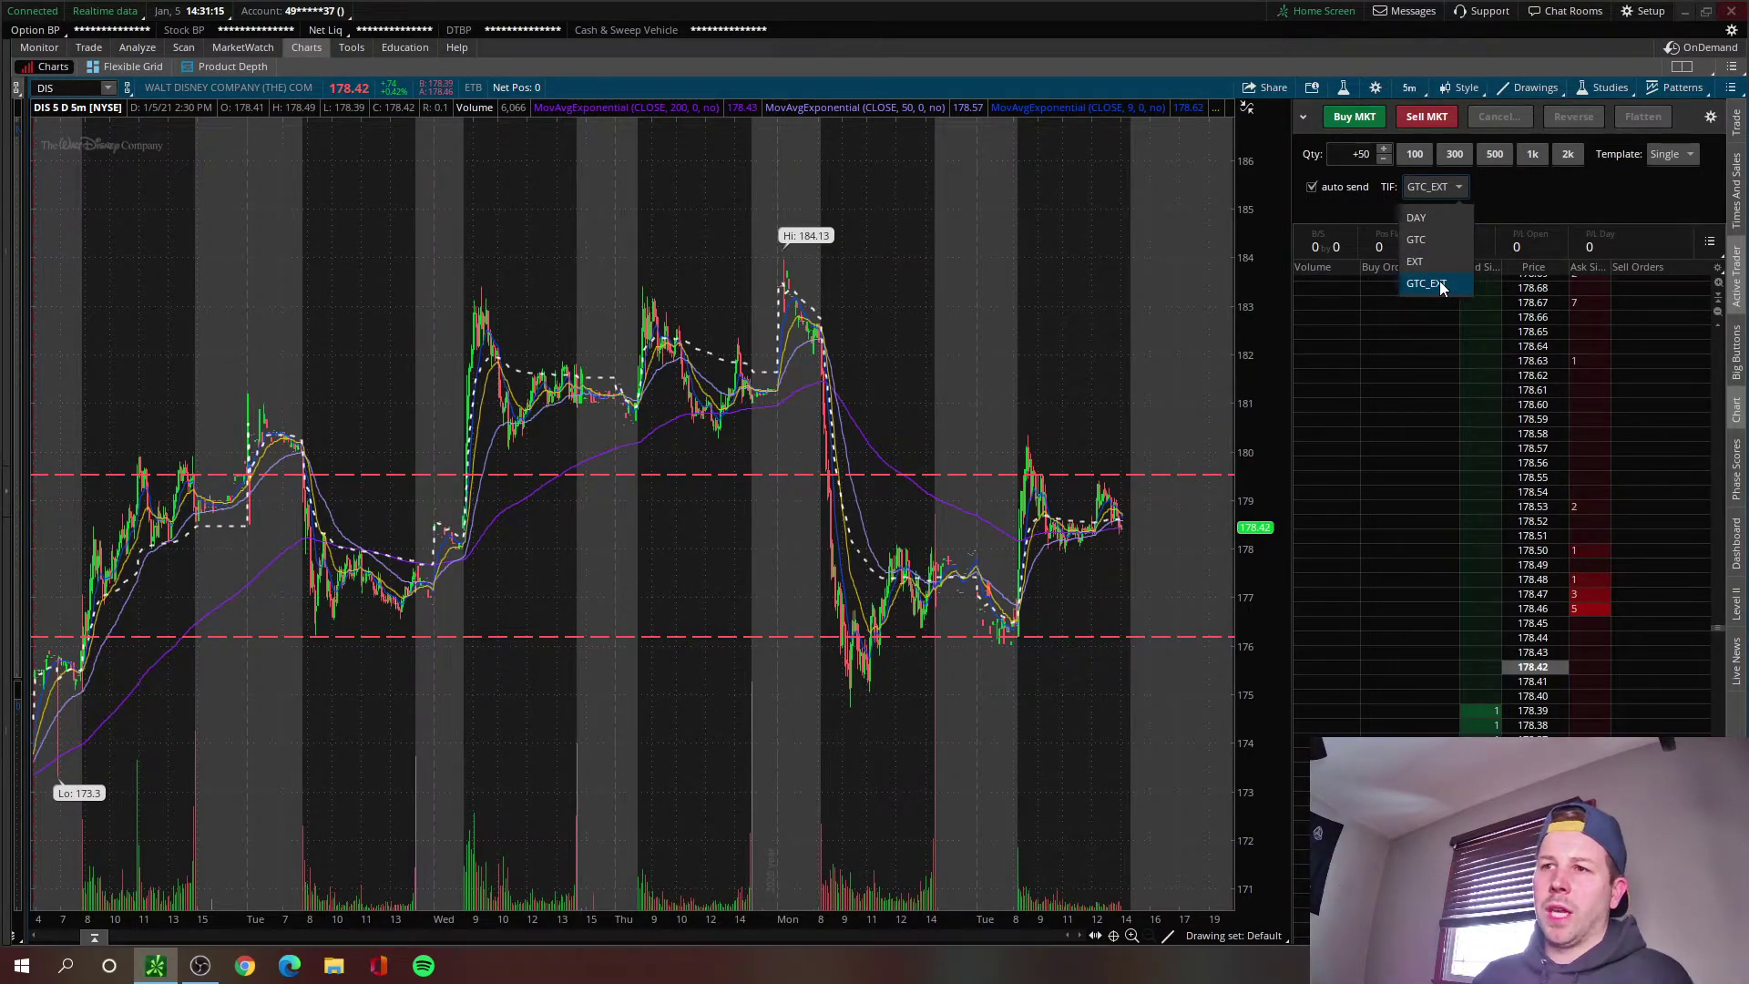
left_click(1451, 216)
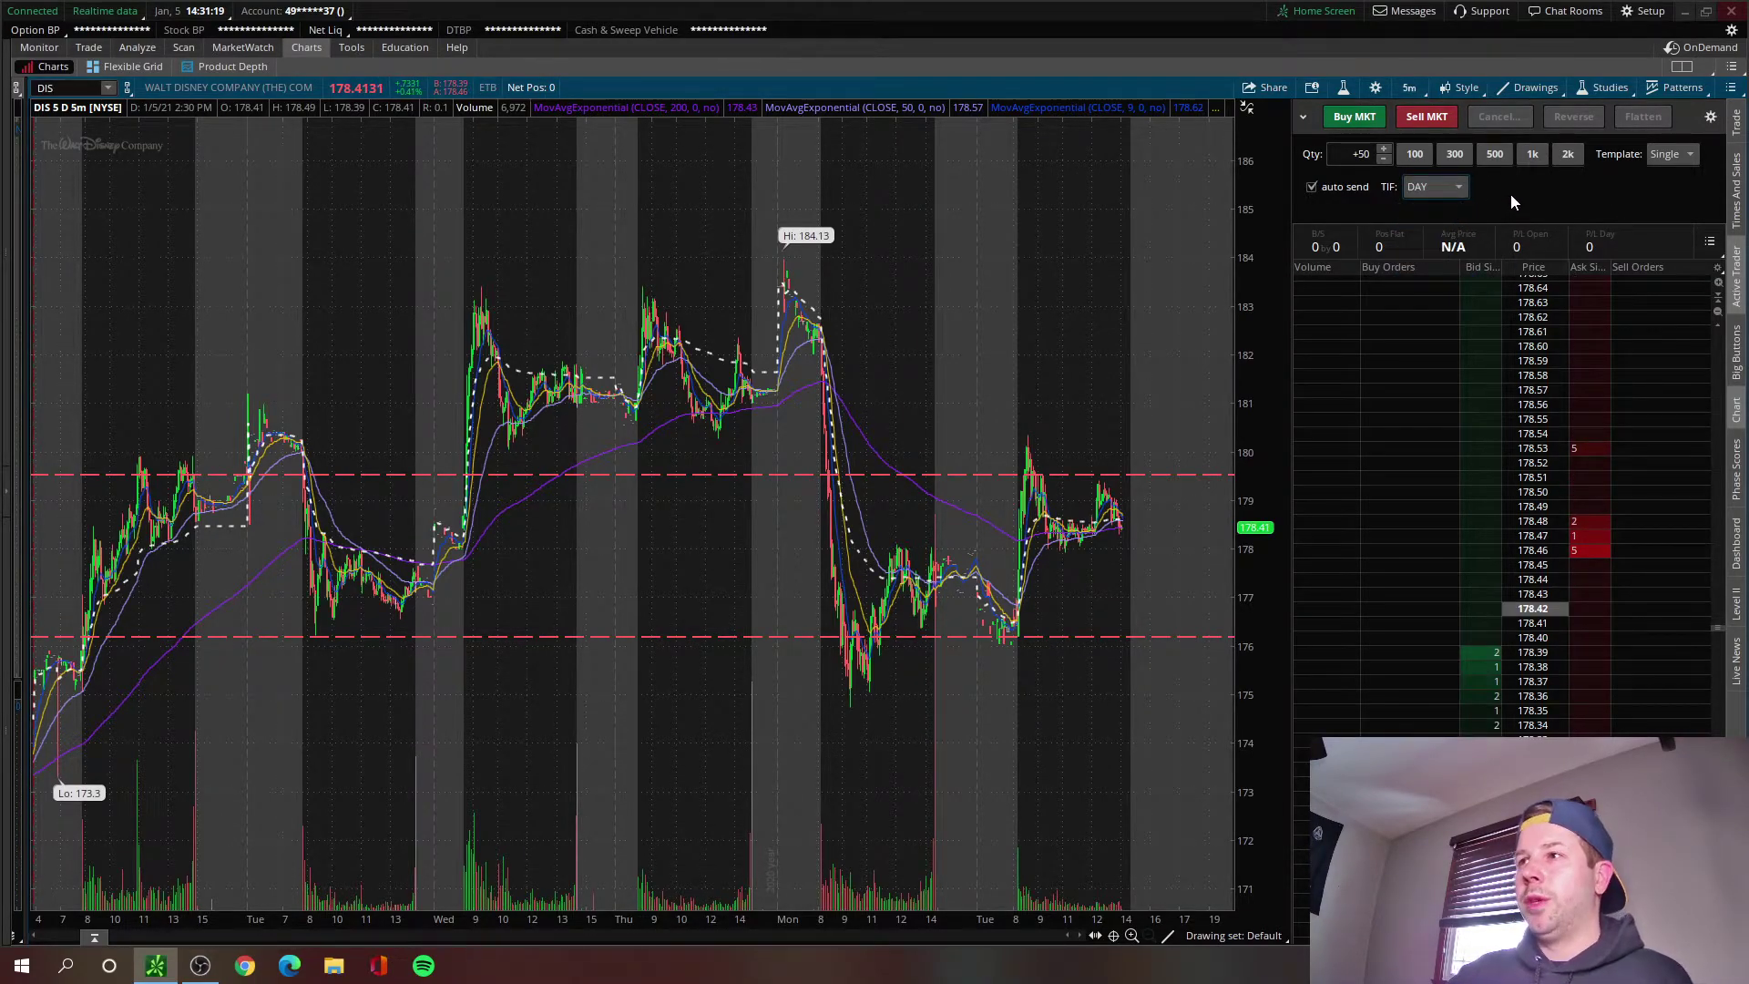
left_click(1456, 187)
left_click(1495, 190)
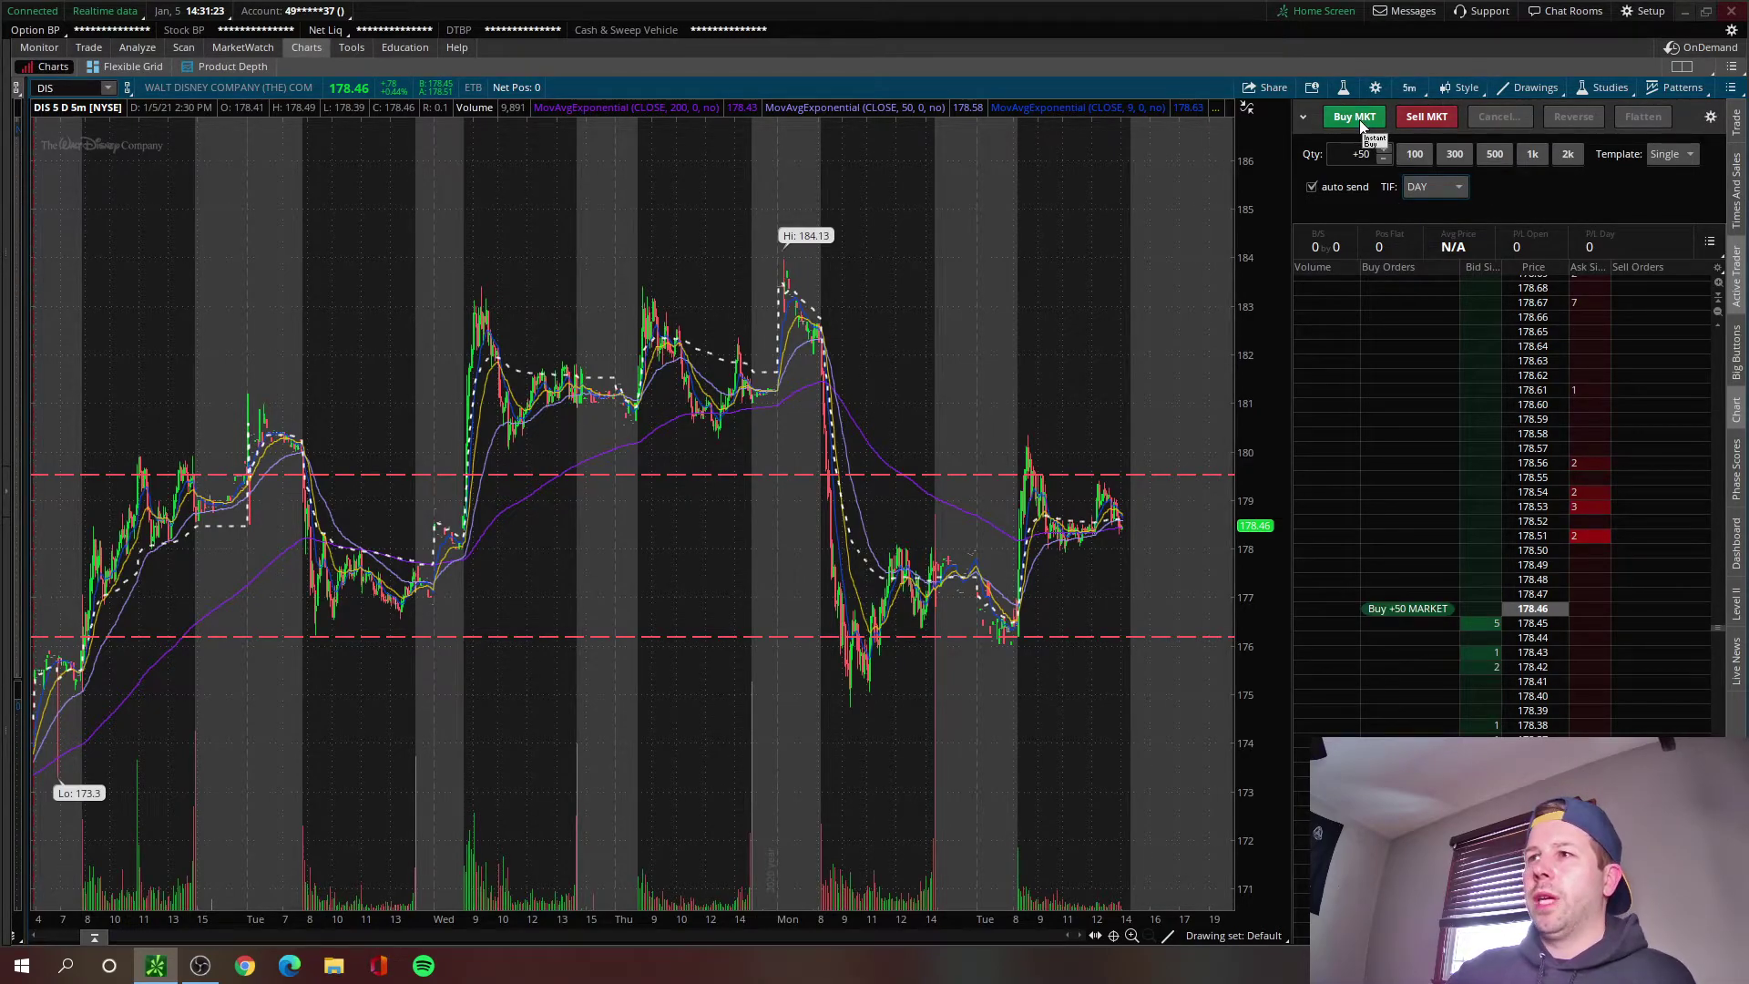
- Add the Buy Ask, Buy Bid, Sell Ask and Sell Bid buttons to Active Trader and widen its area beside the chart
left_click(1711, 121)
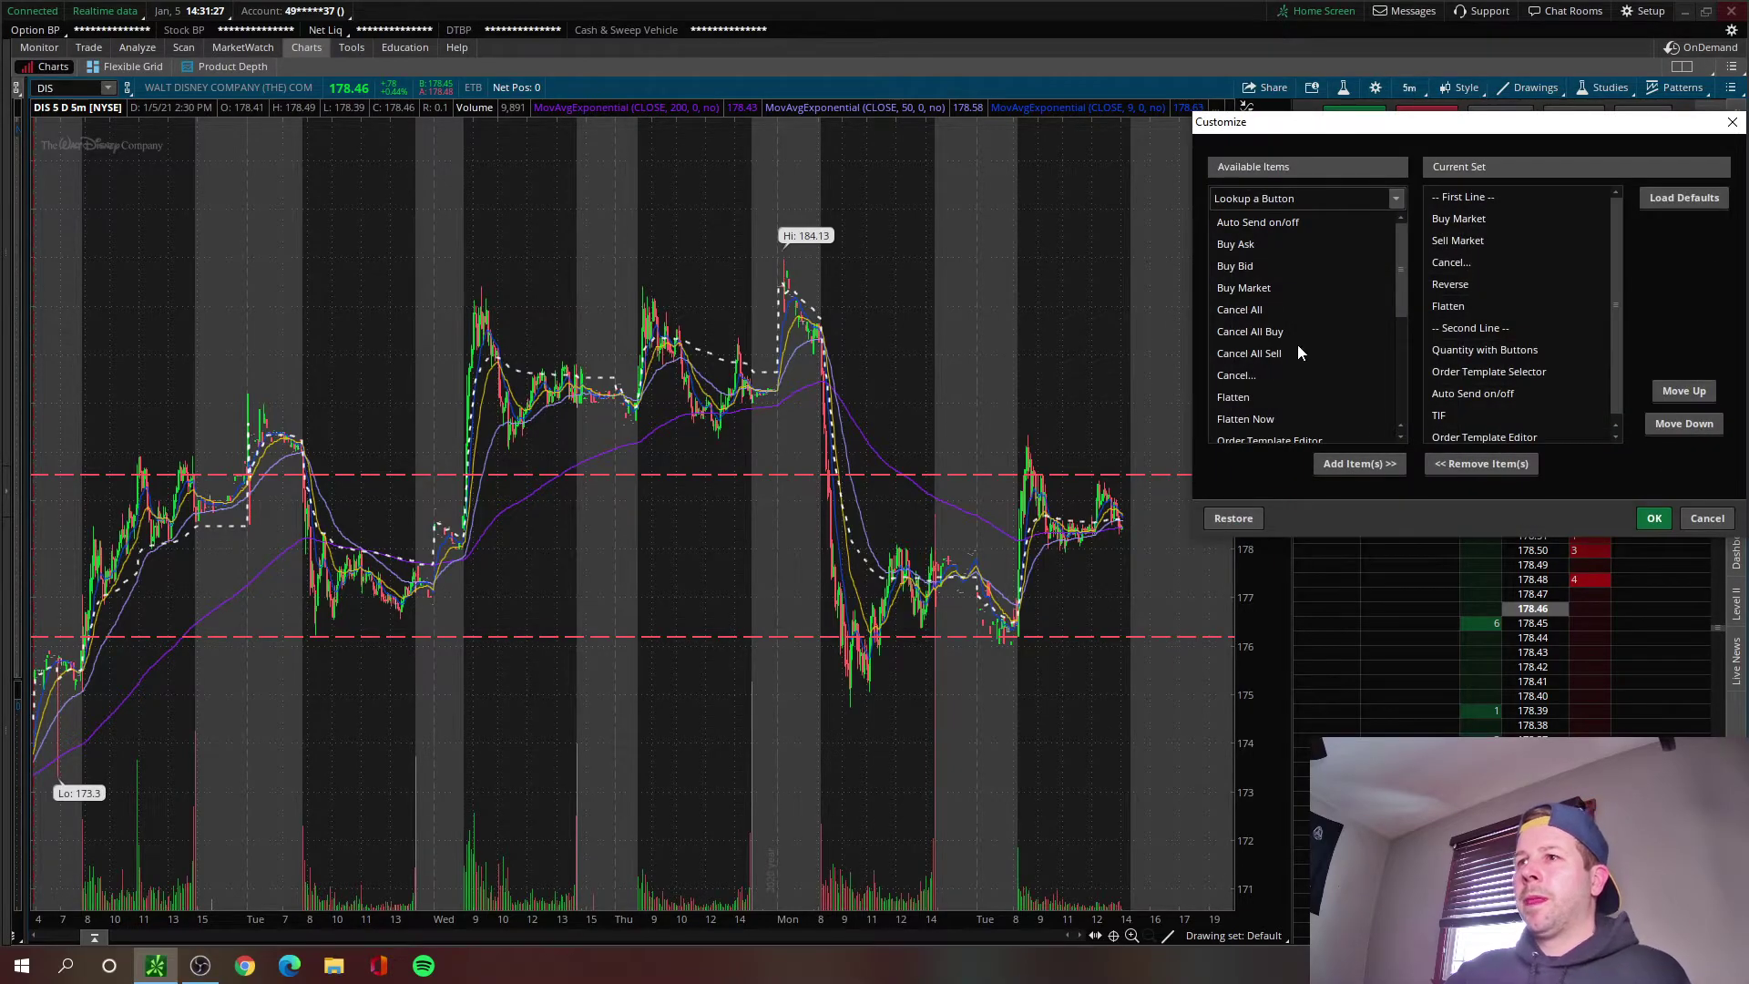
left_click(1259, 244)
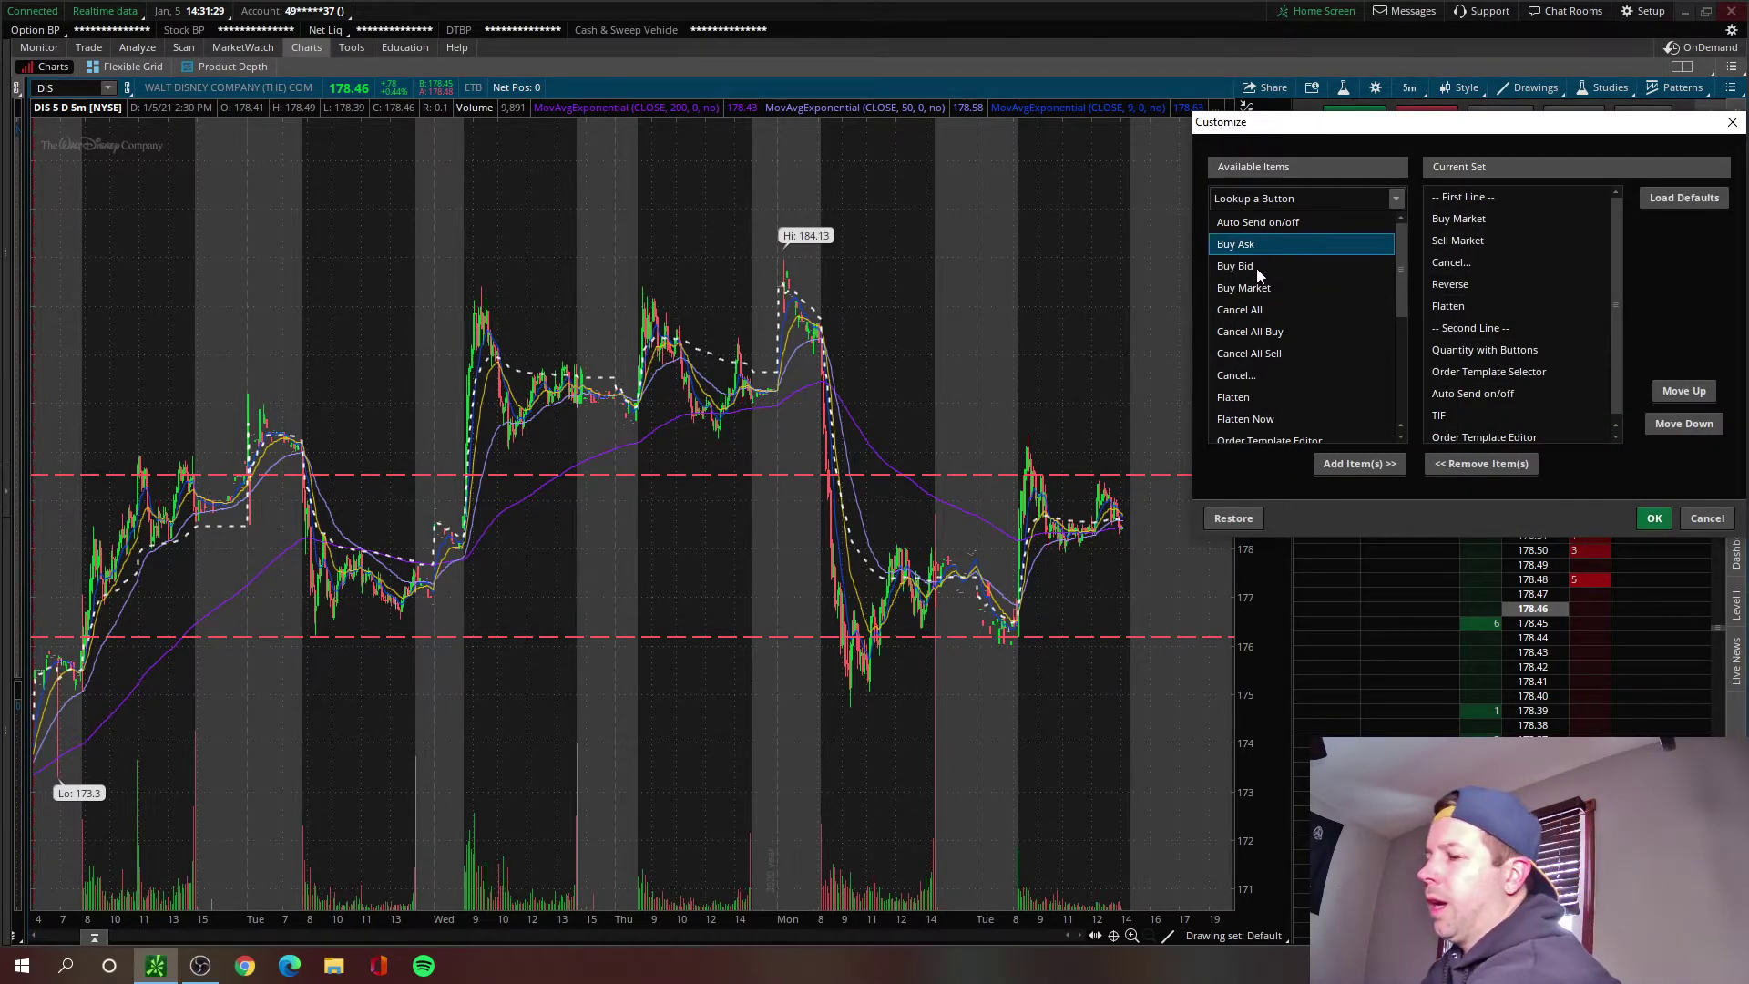
left_click_drag(1401, 254, 1397, 370)
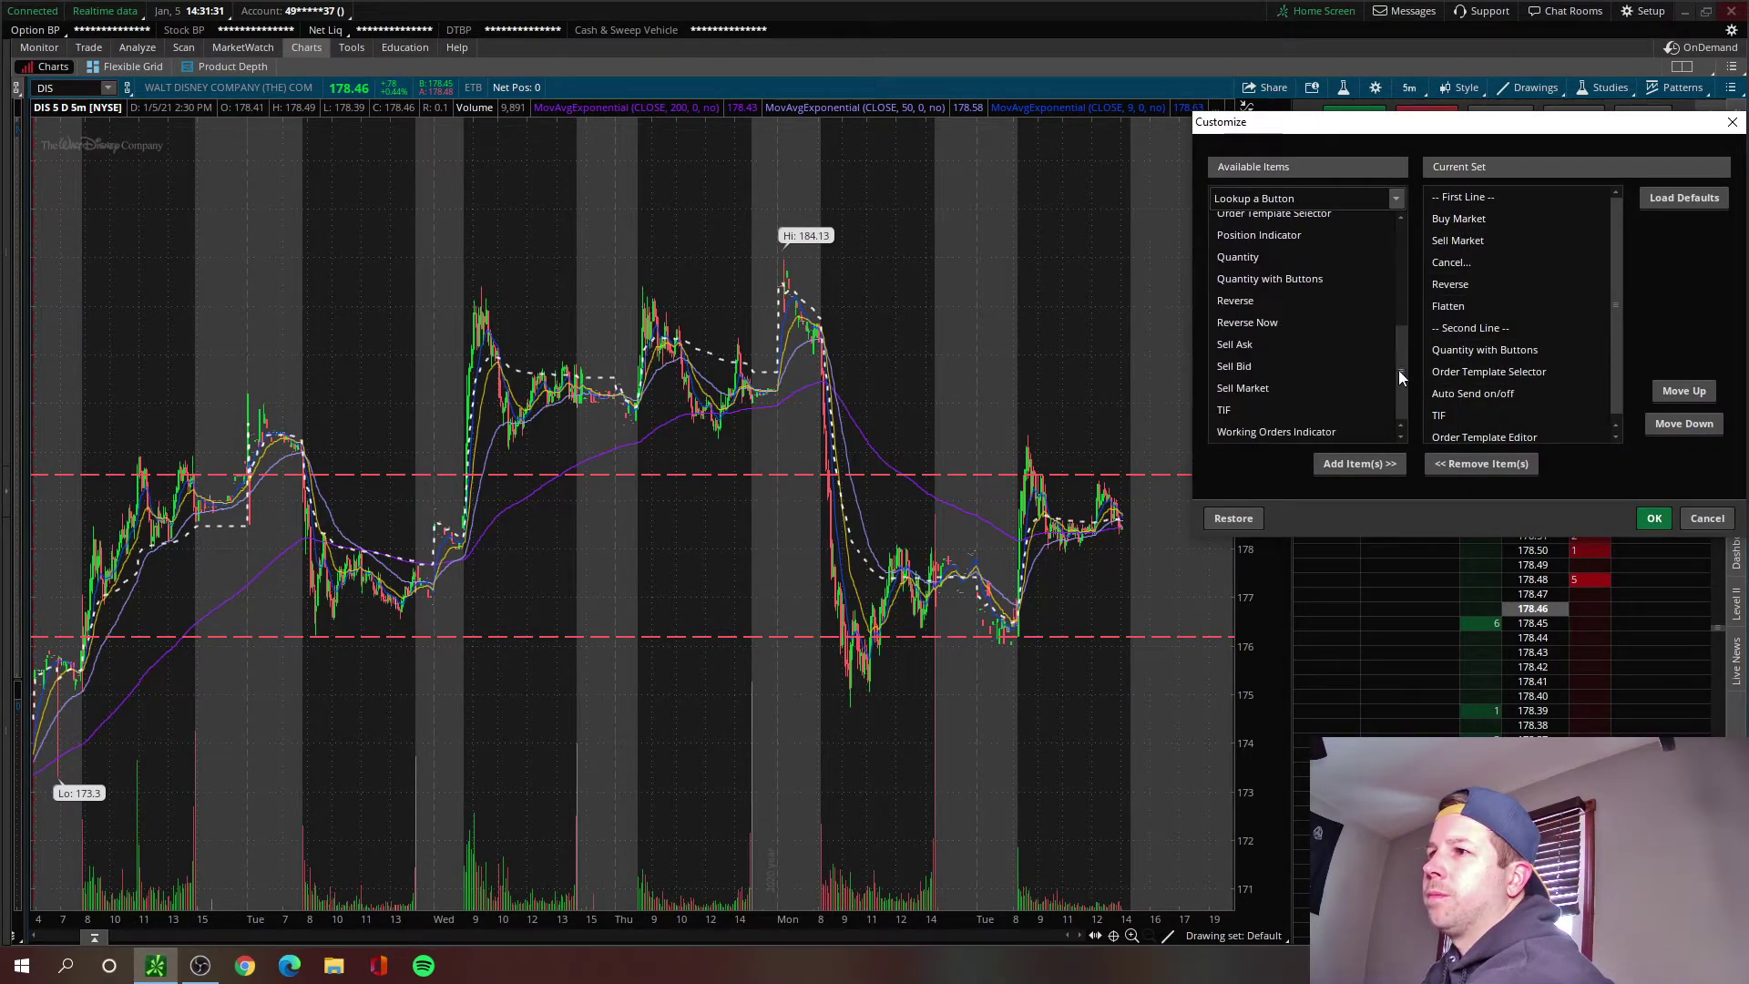
left_click(1264, 345)
left_click(1259, 366, "ctrl")
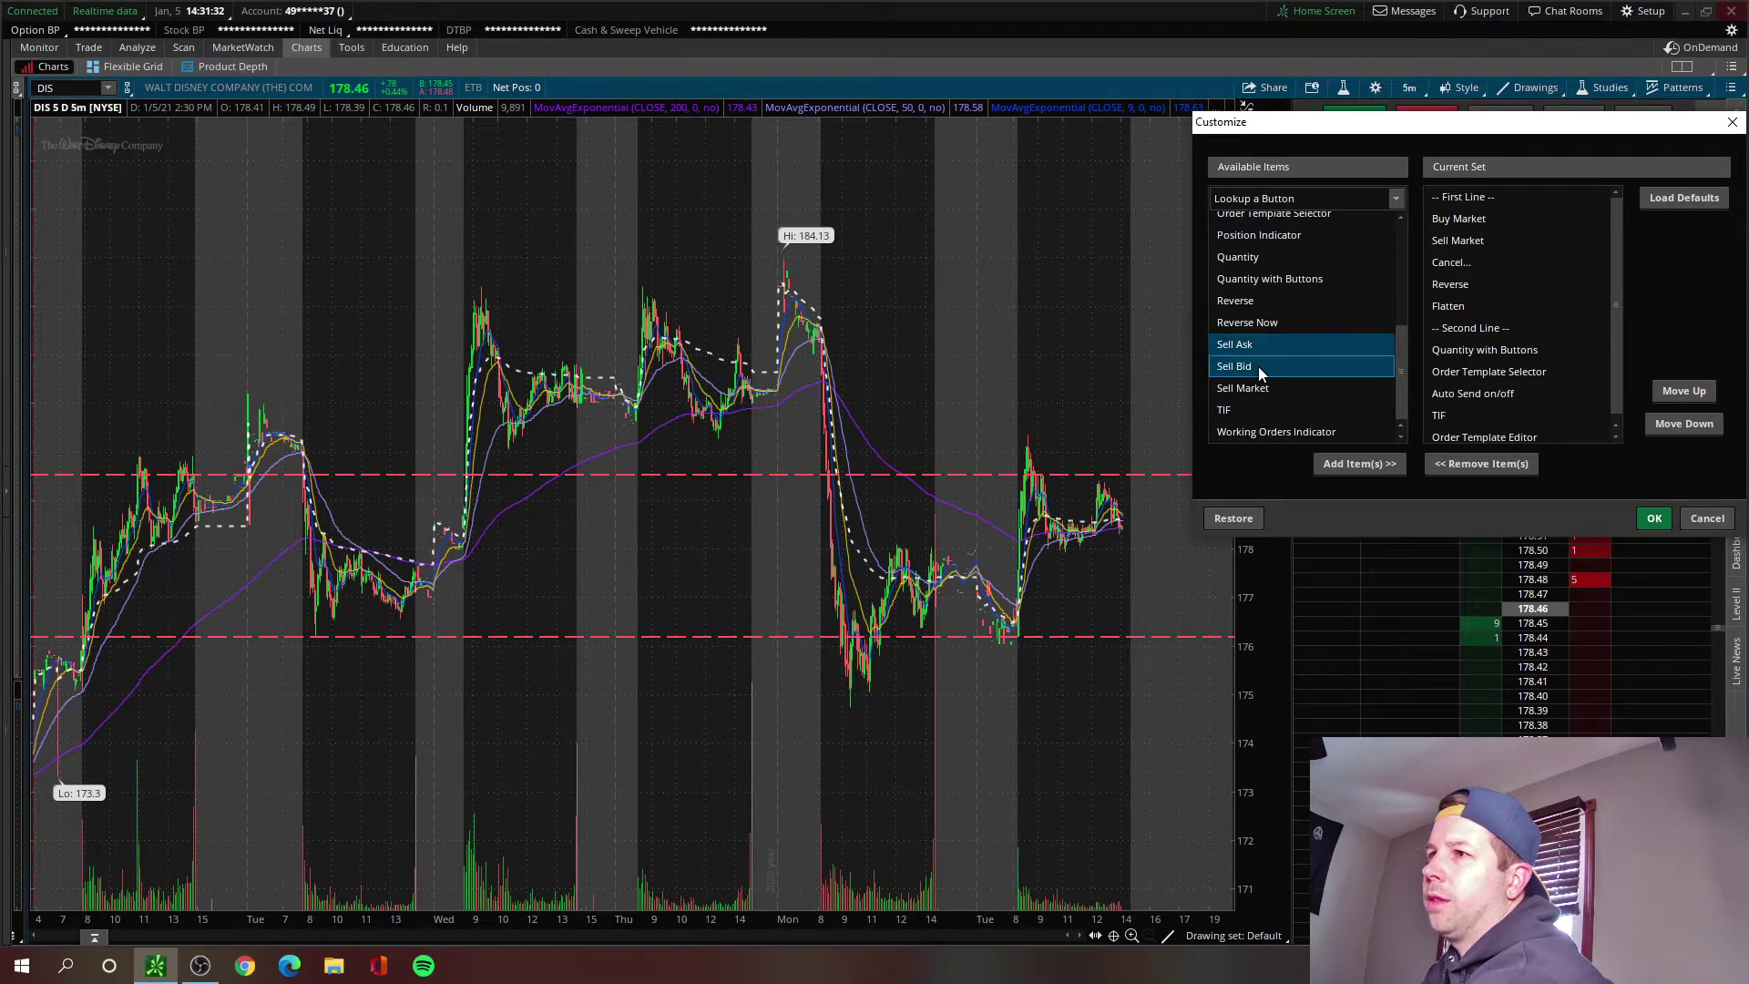
left_click(1353, 462)
left_click(1652, 519)
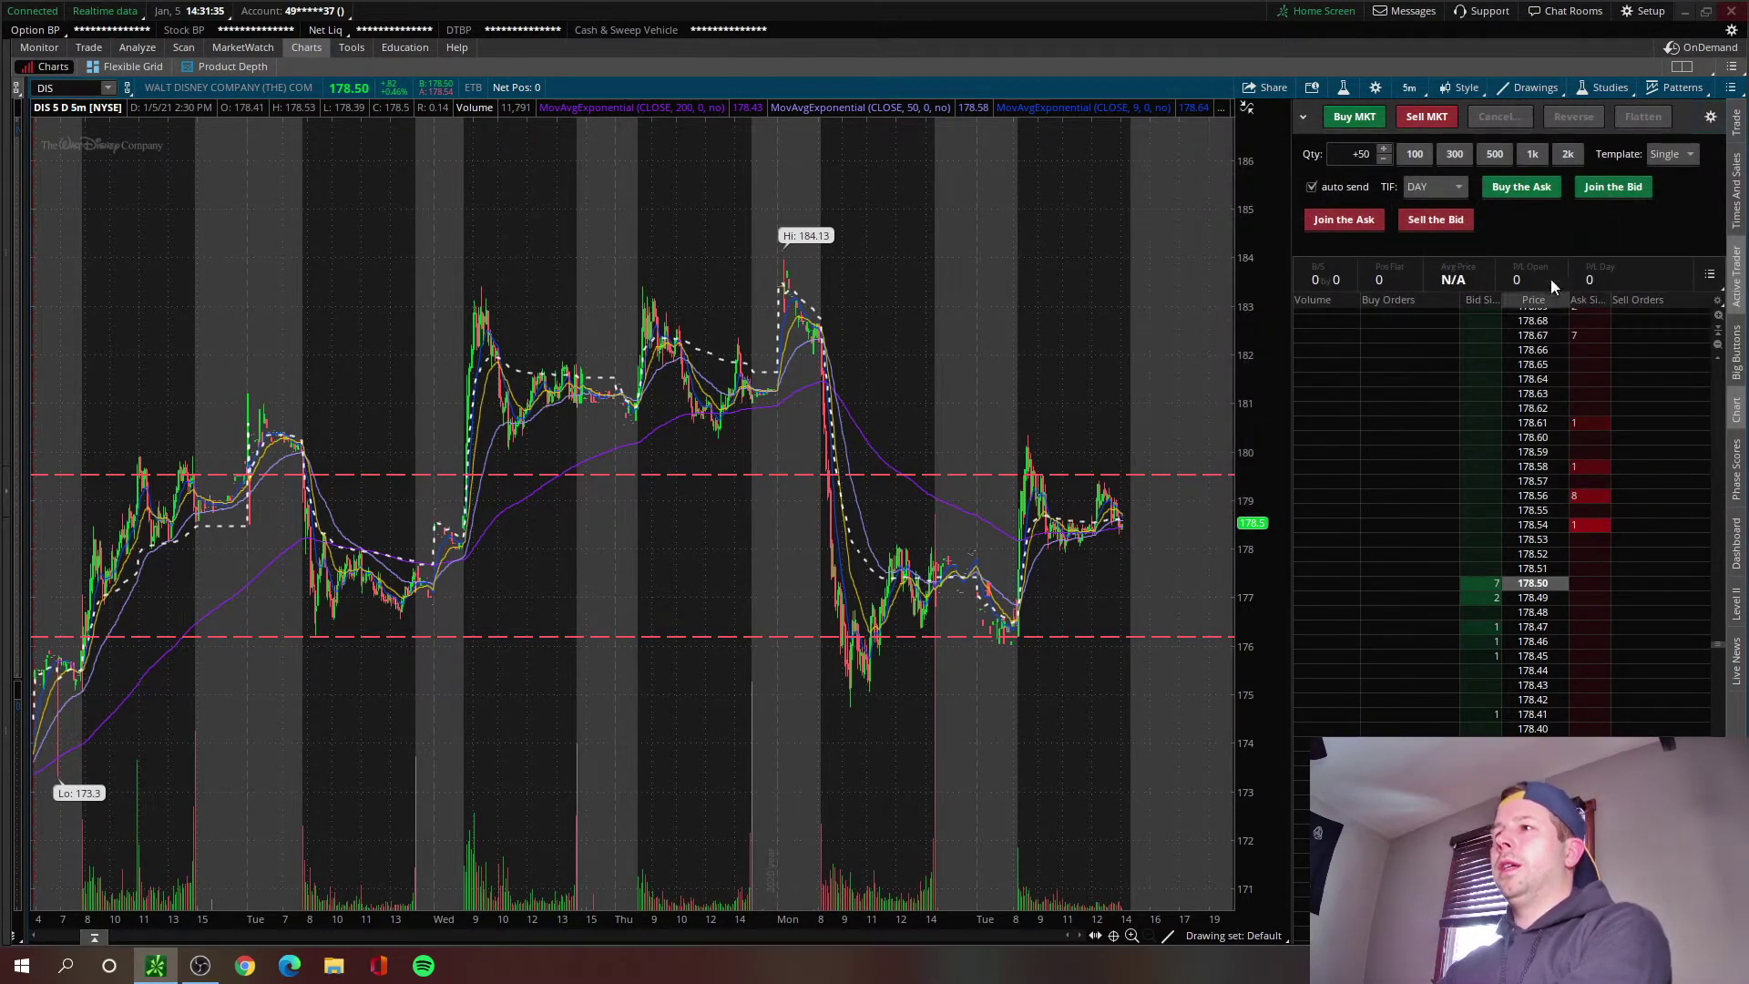
left_click_drag(1290, 215, 1185, 215)
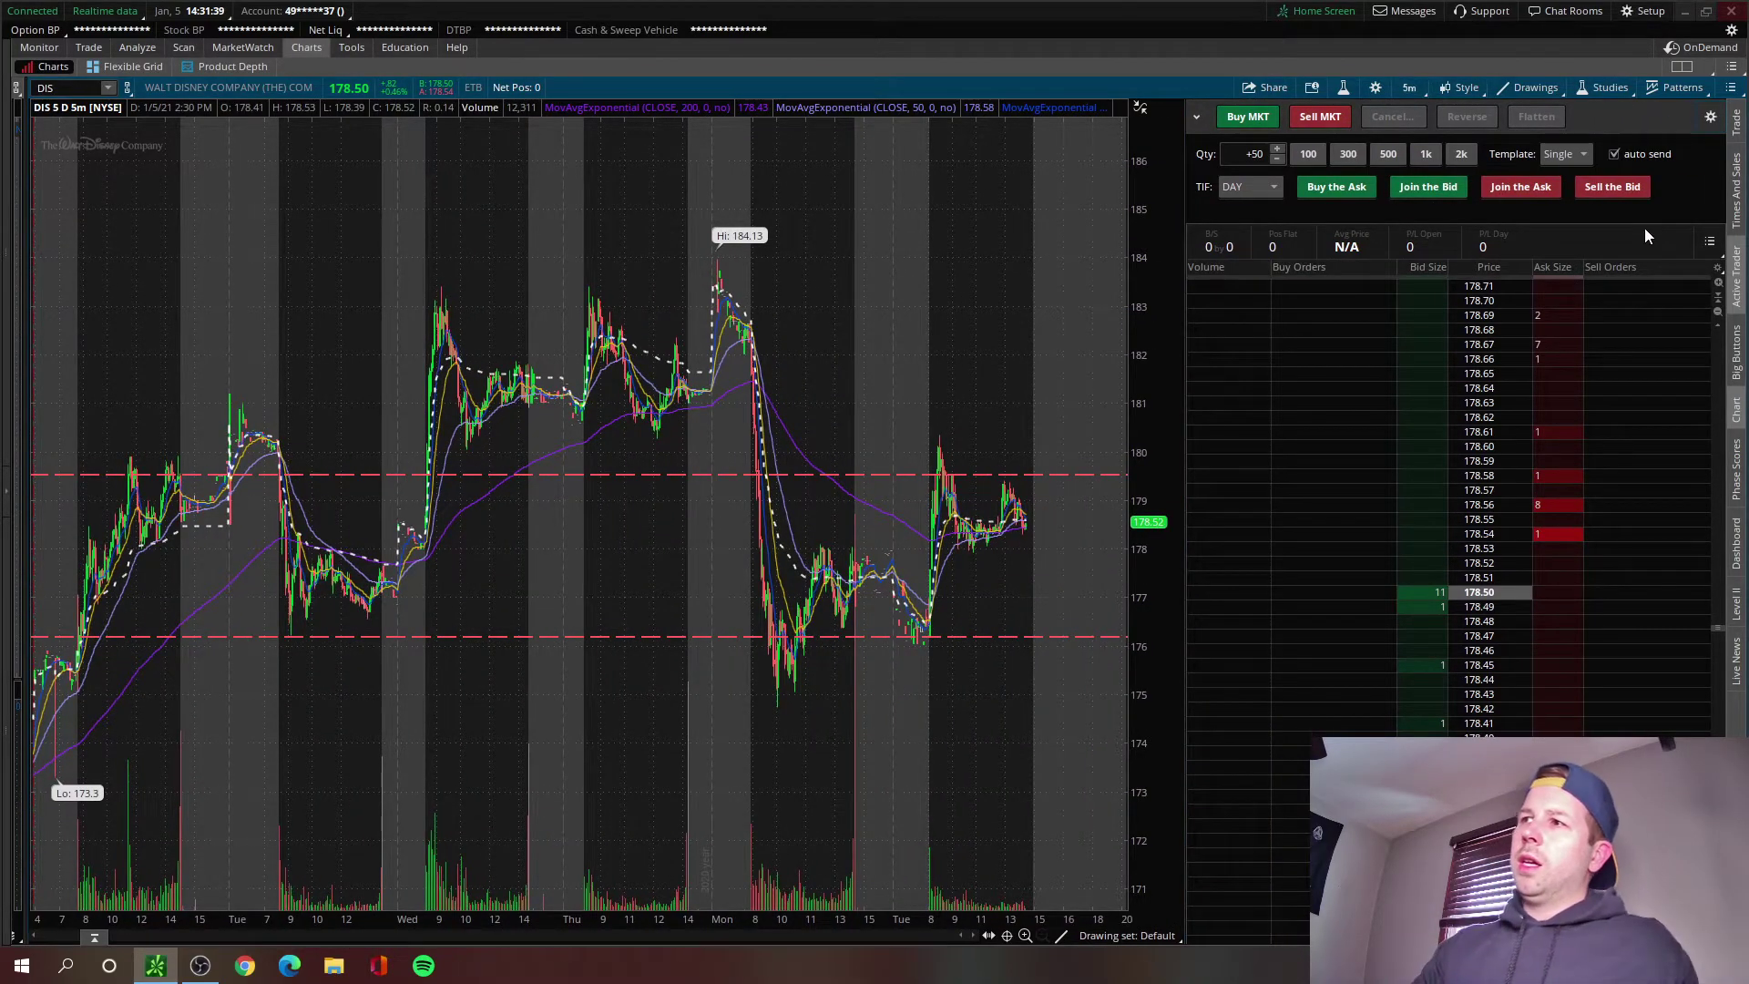
- Show the Level II quotes below the DIS chart and set the order's time in force to GTC_EXT
left_click(1738, 606)
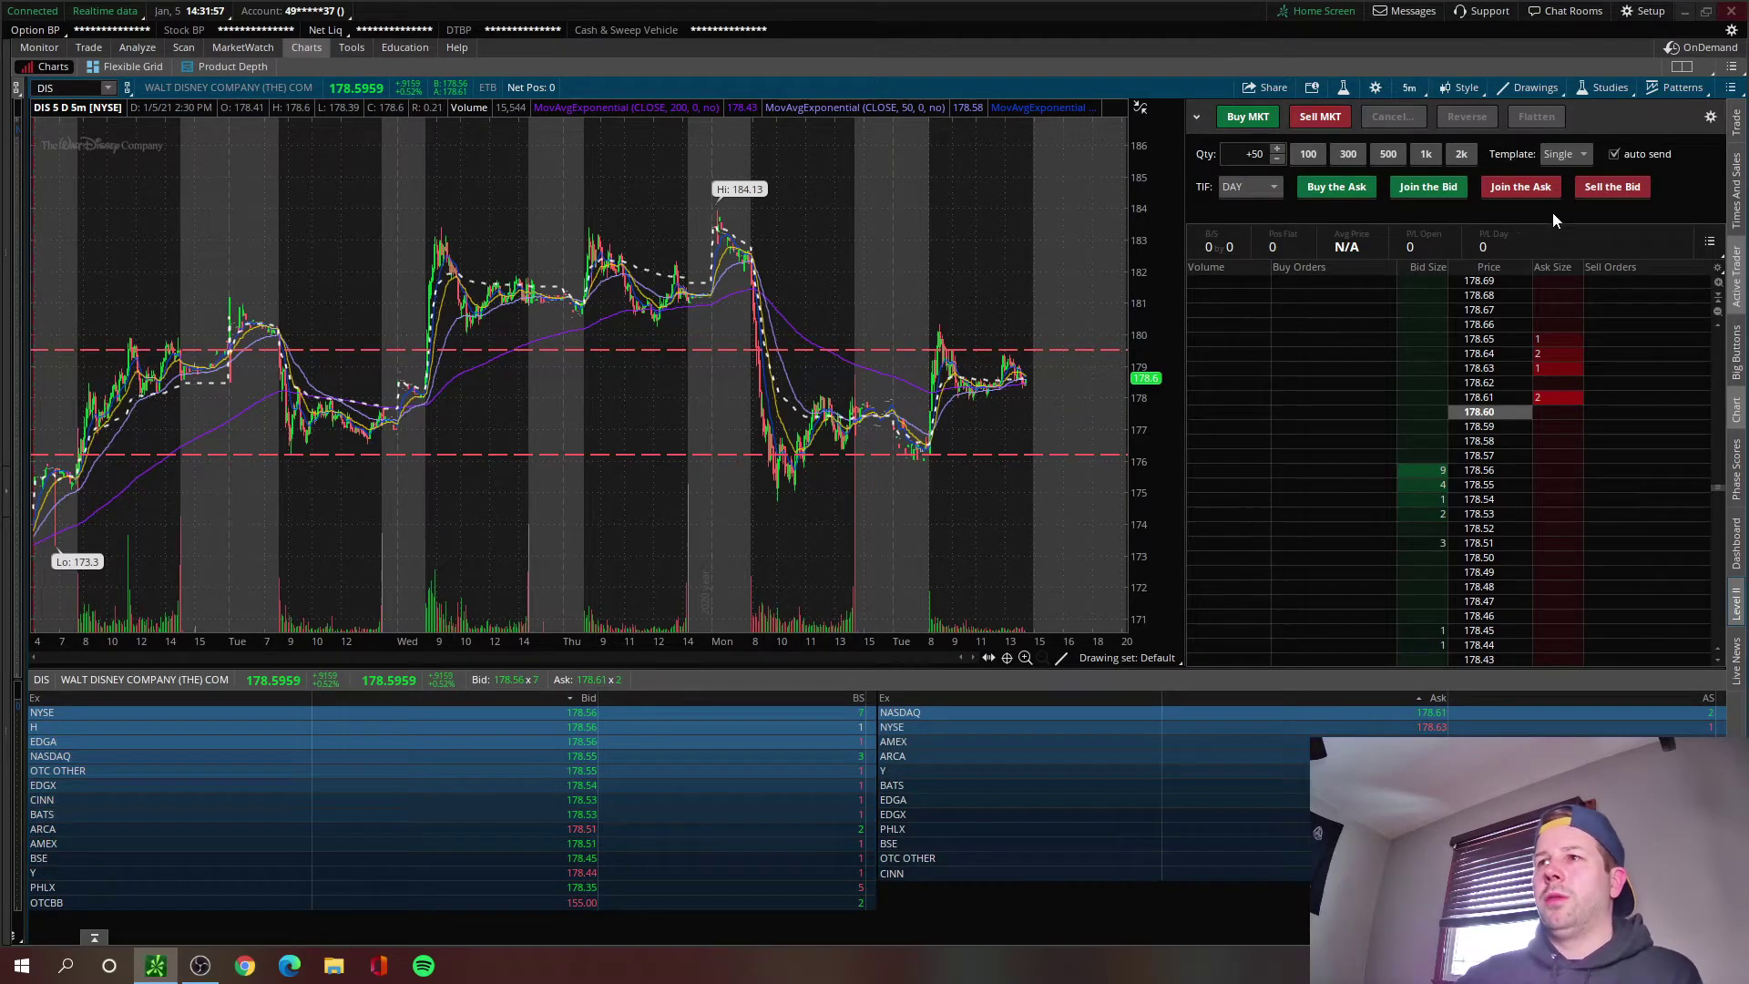
left_click(1266, 191)
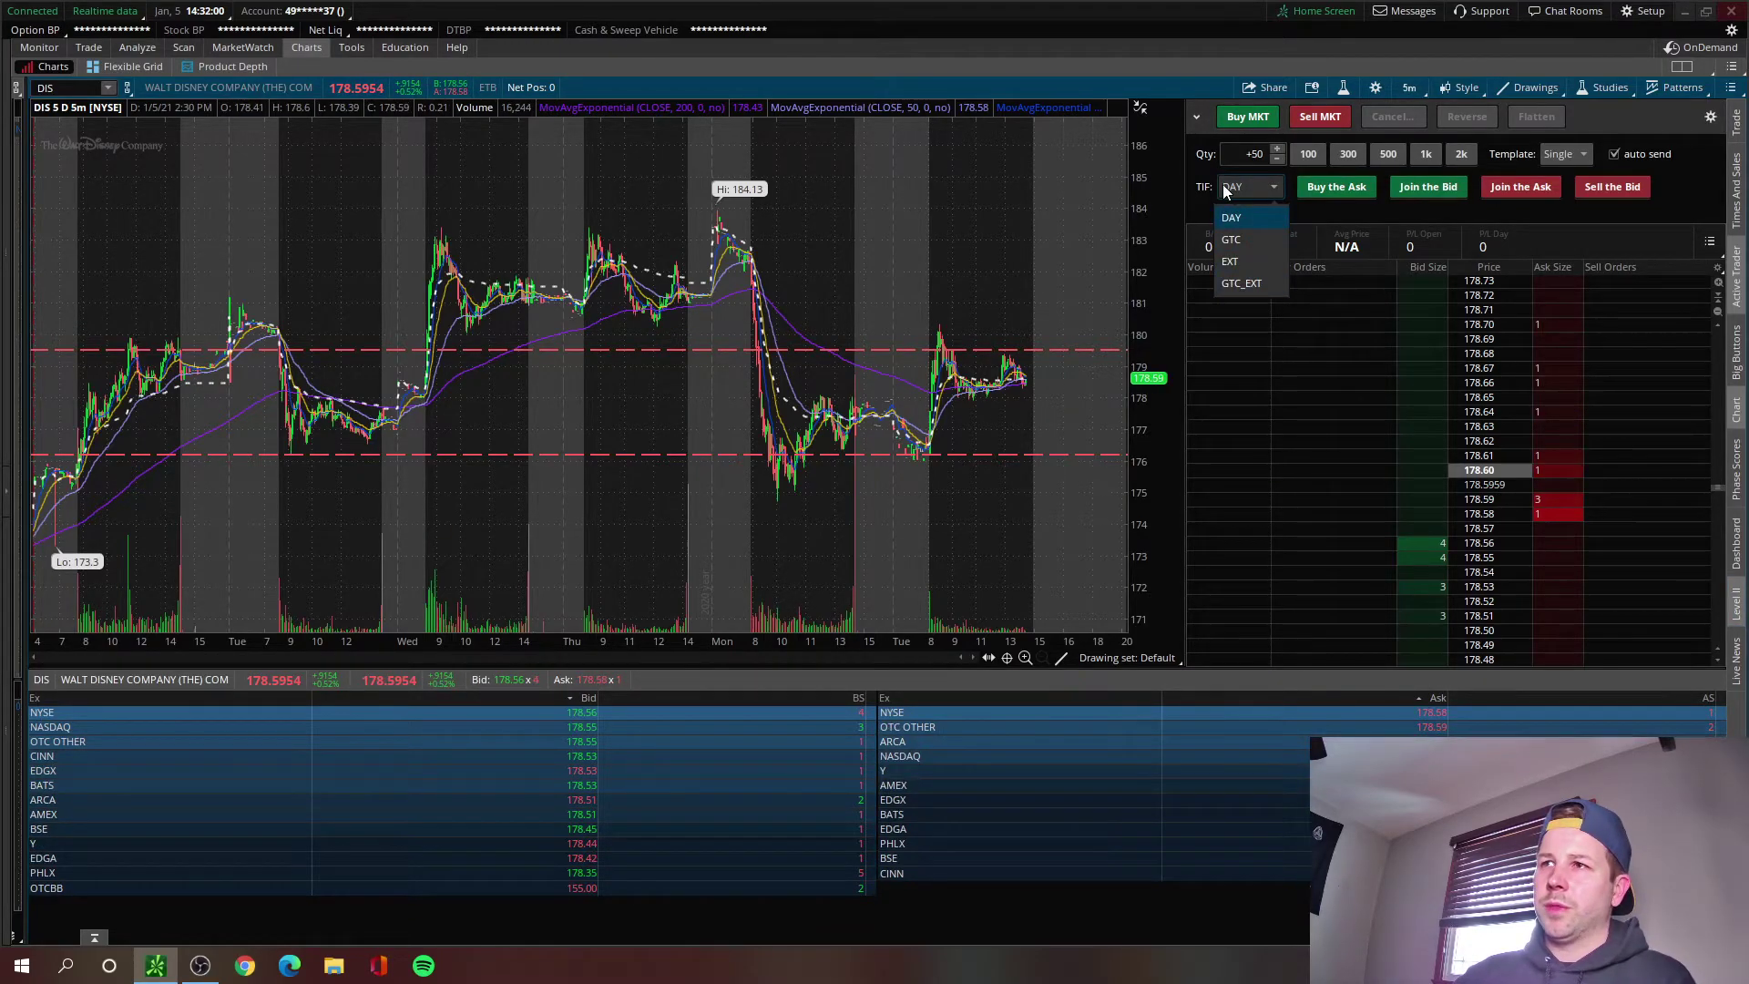
left_click(1223, 186)
left_click(1240, 187)
left_click(1263, 283)
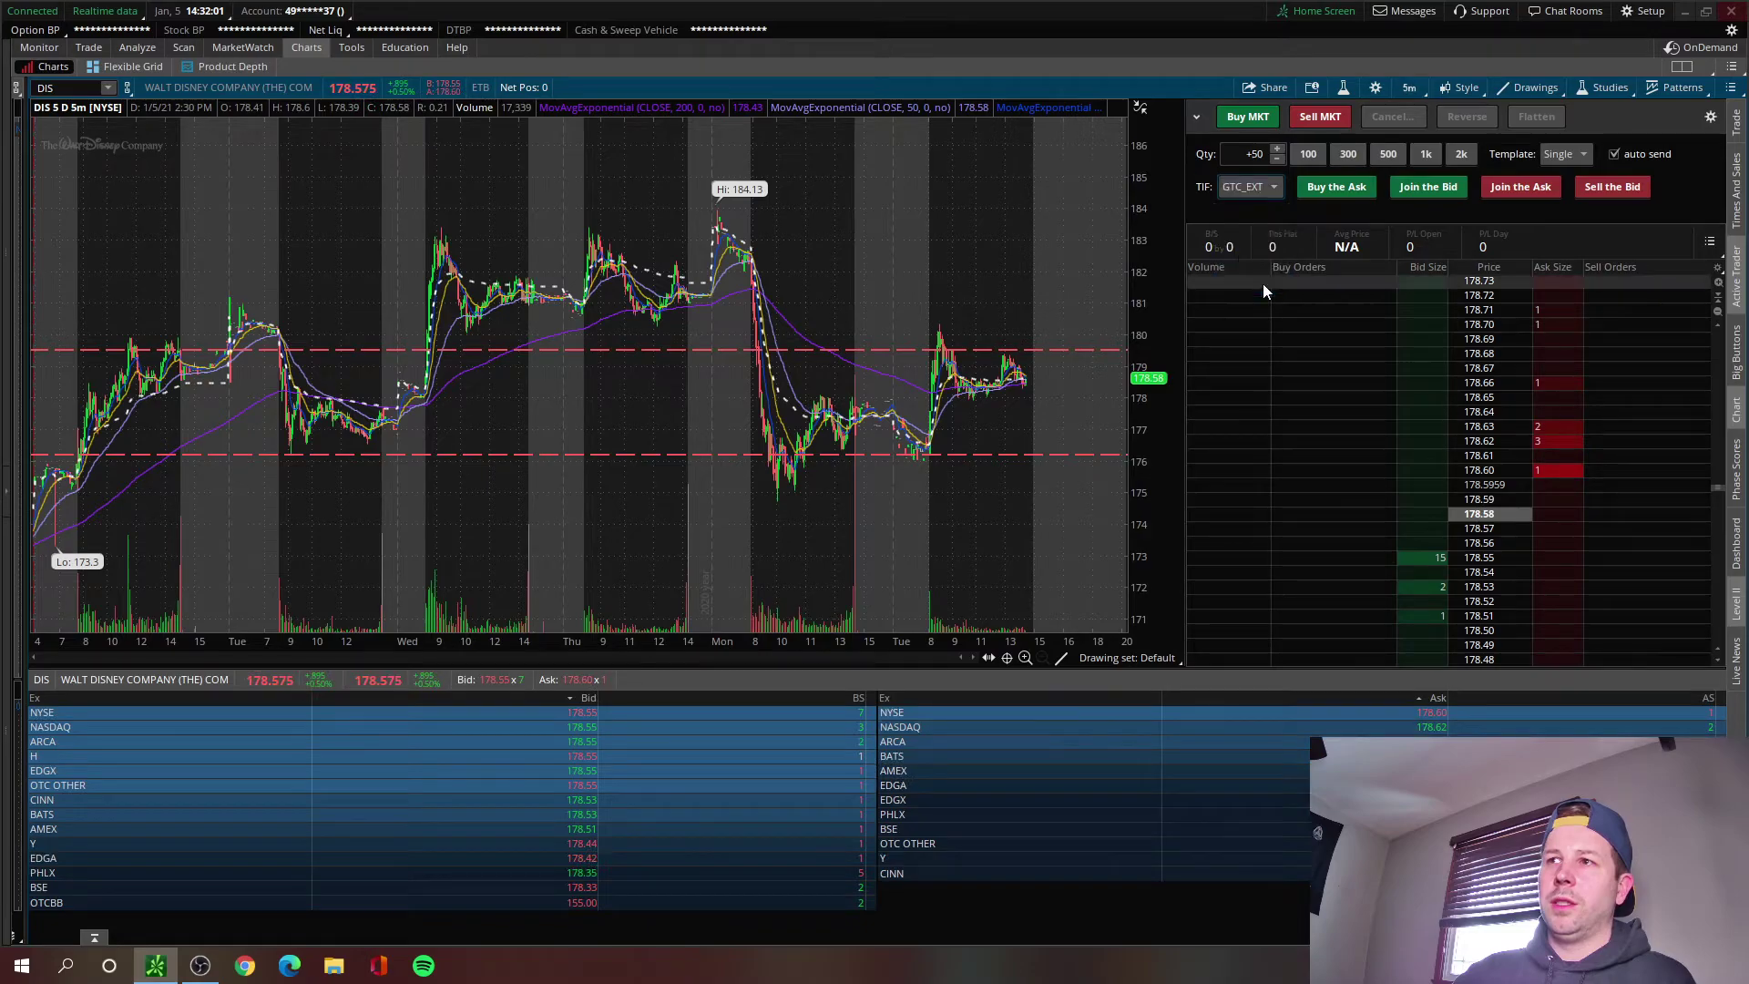
left_click(1255, 118)
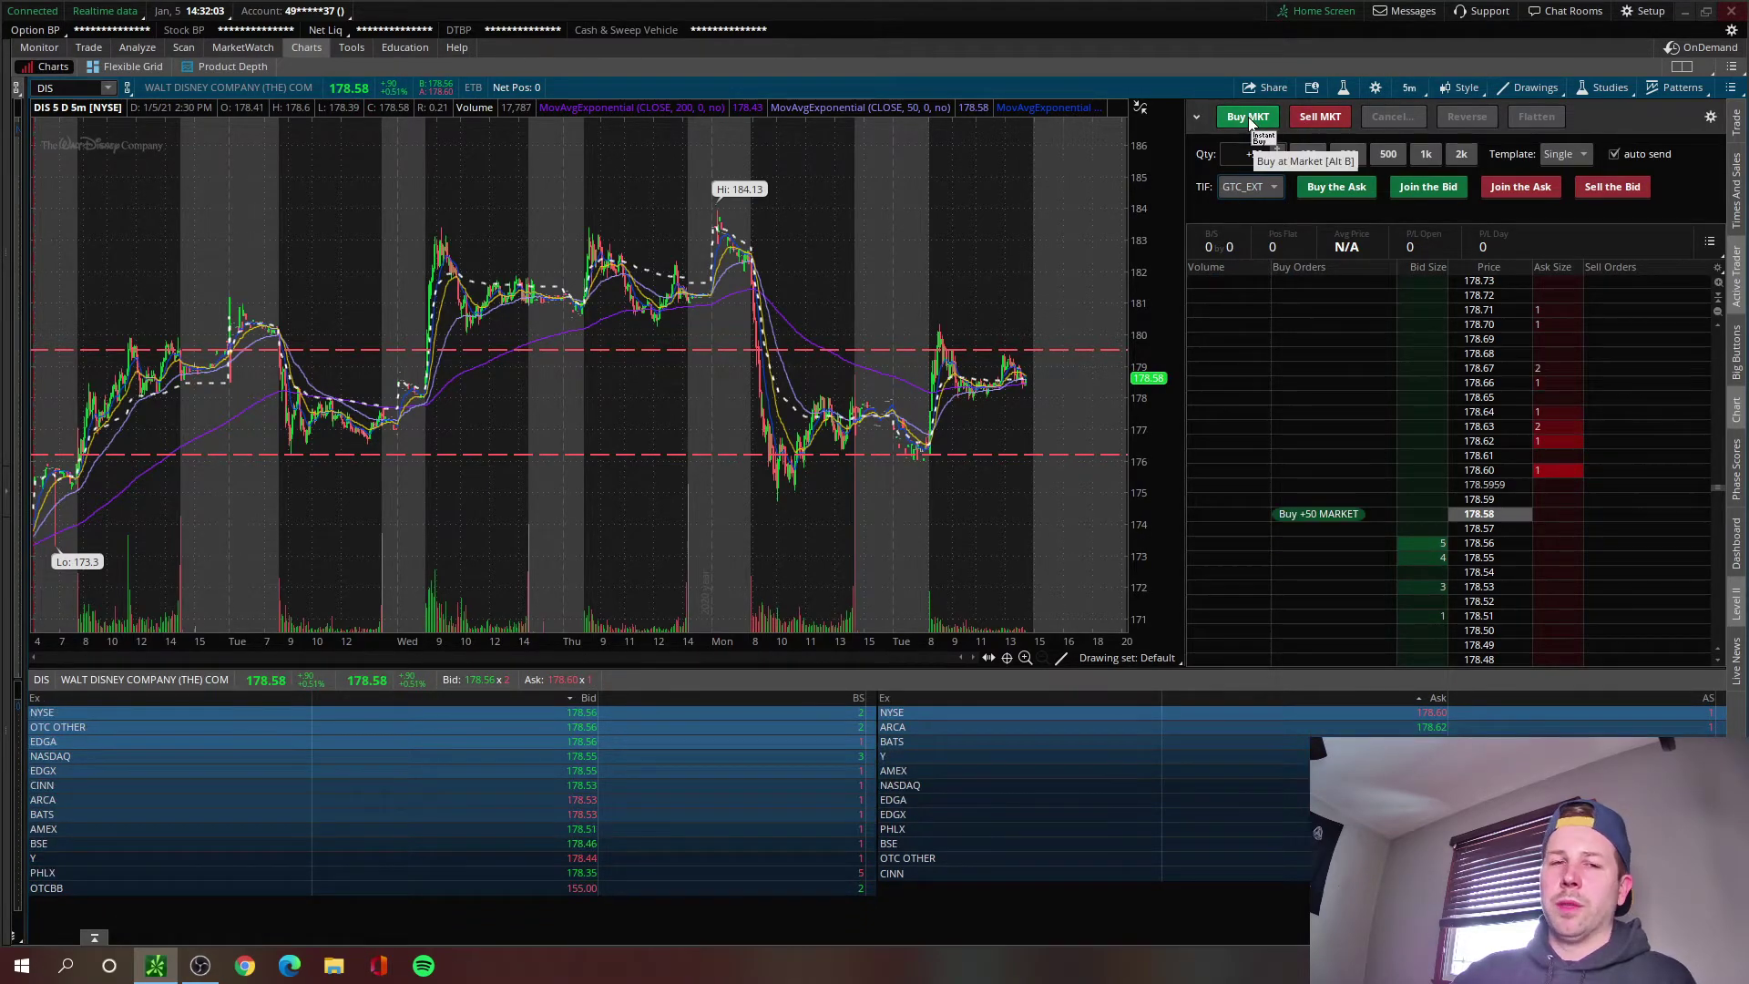
left_click(1261, 188)
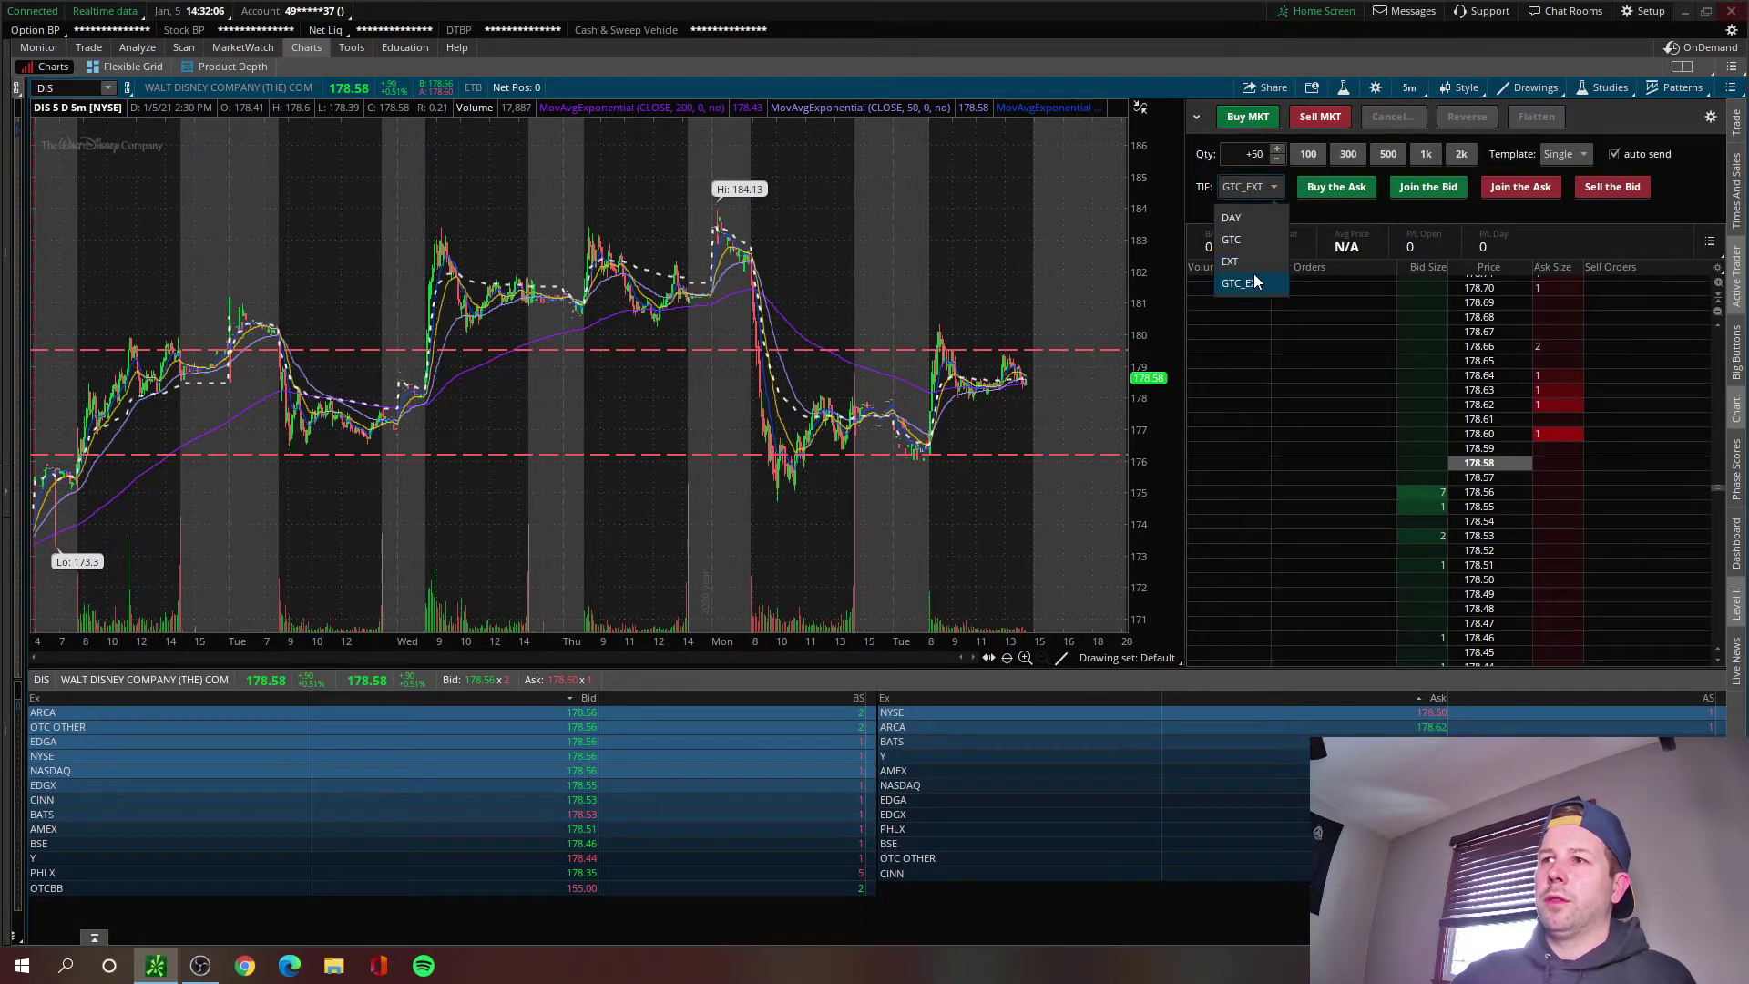
left_click(1253, 282)
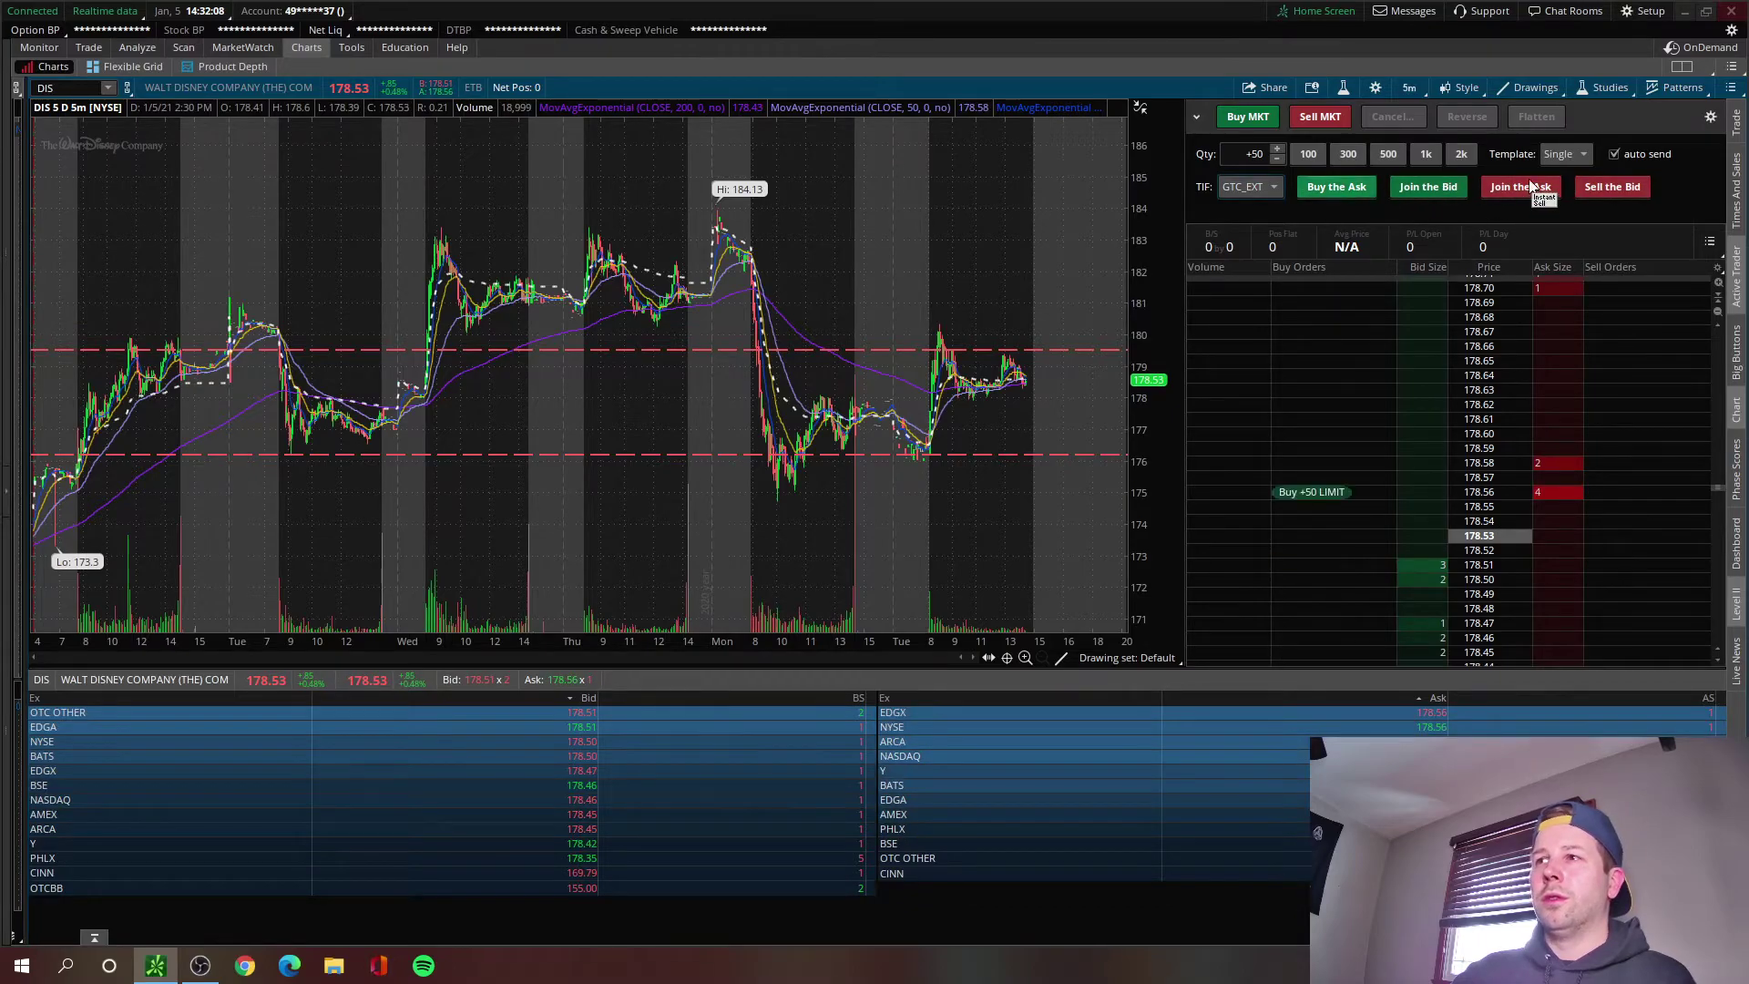
left_click(1632, 189)
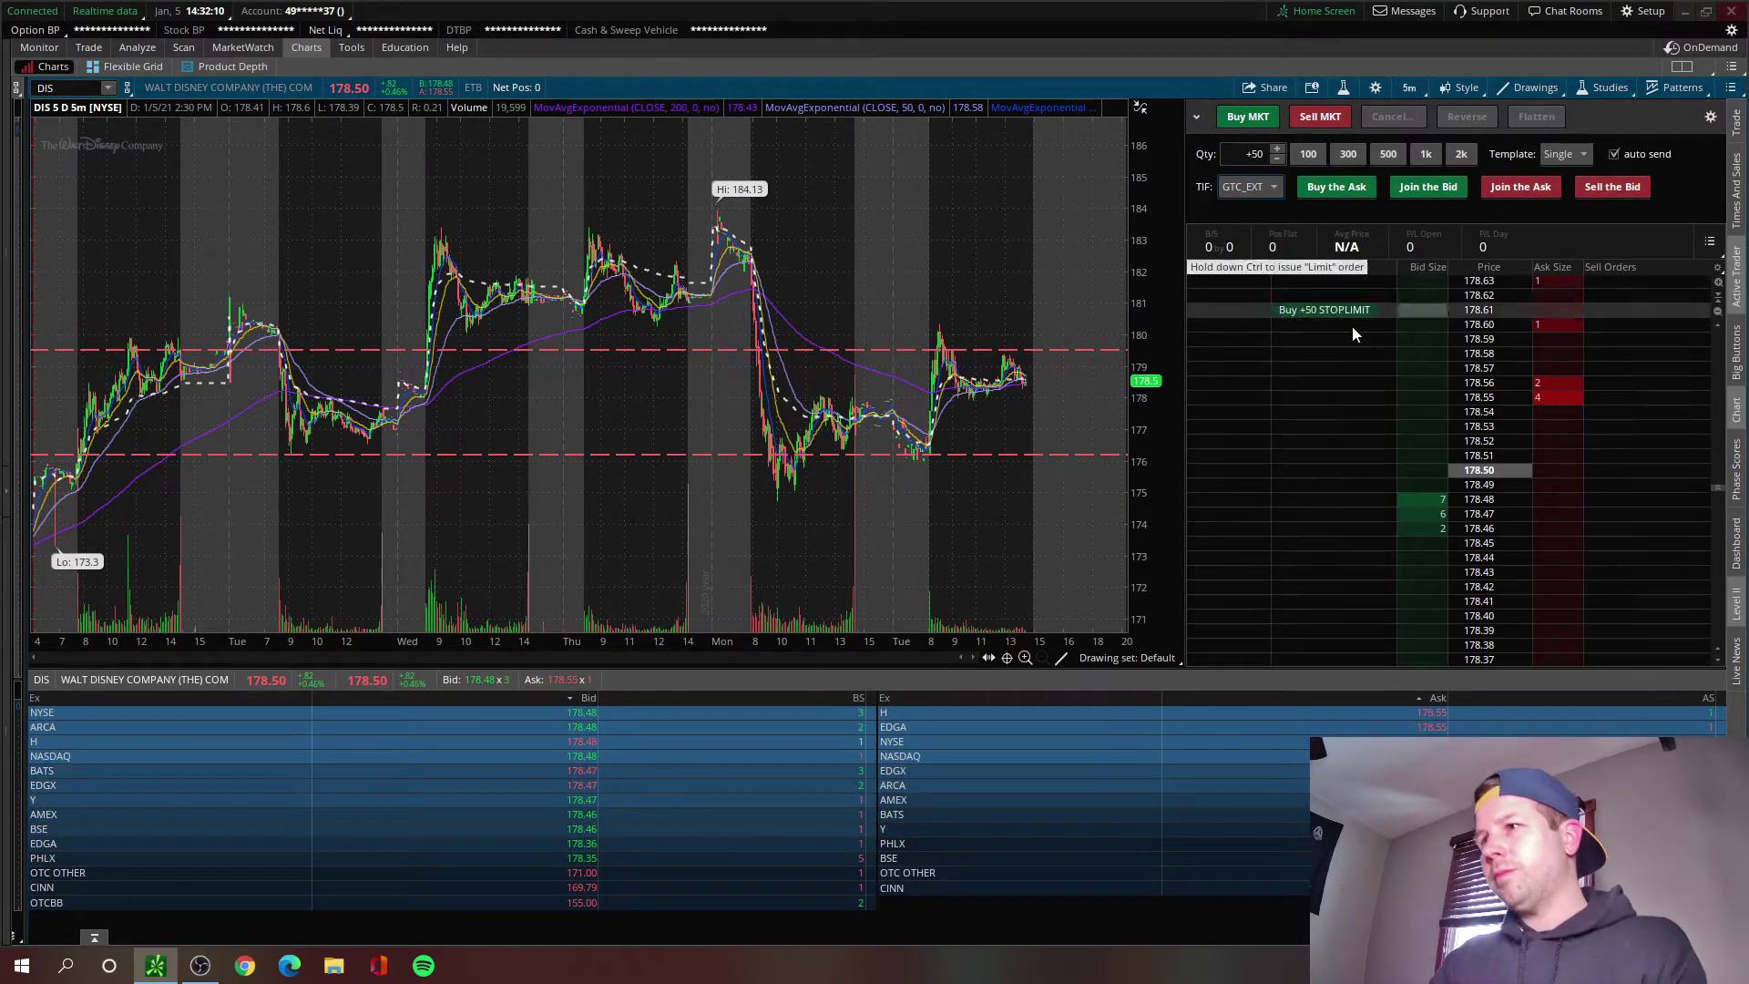
- Hide the Level II quotes and add the Position Indicator, Quantity with Buttons, Working Orders Indicator and Order Template Editor to Active Trader's current set
left_click(1736, 601)
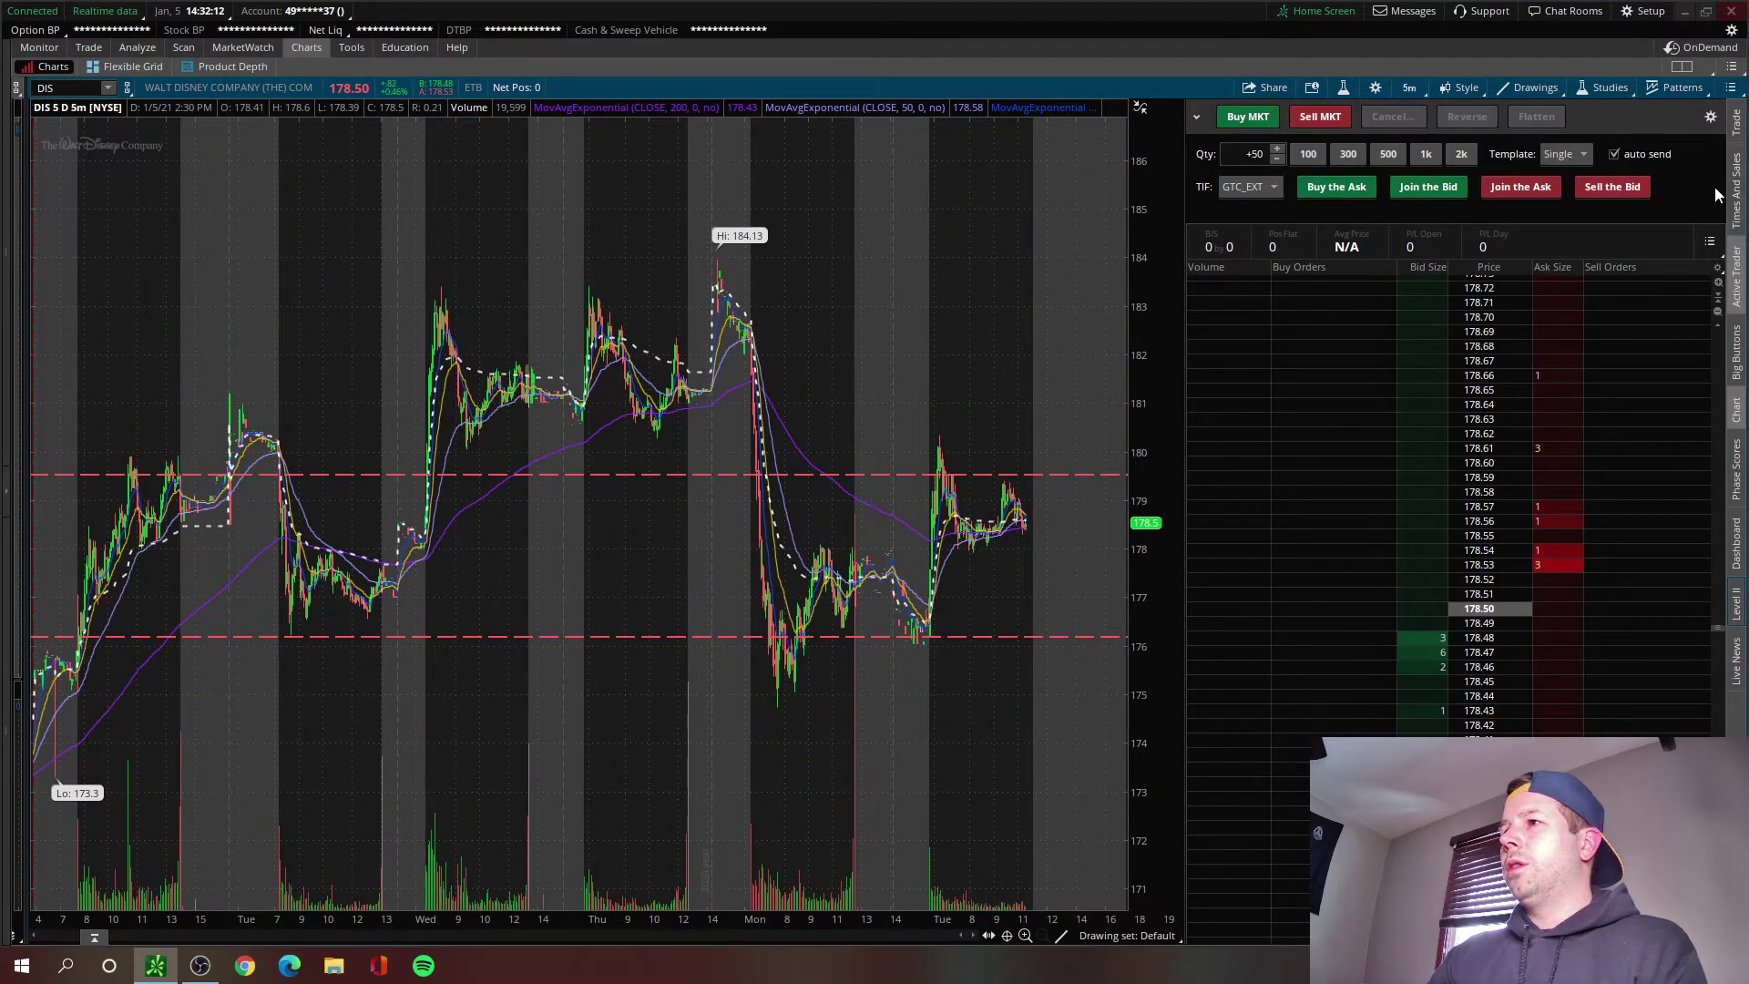
left_click(1712, 123)
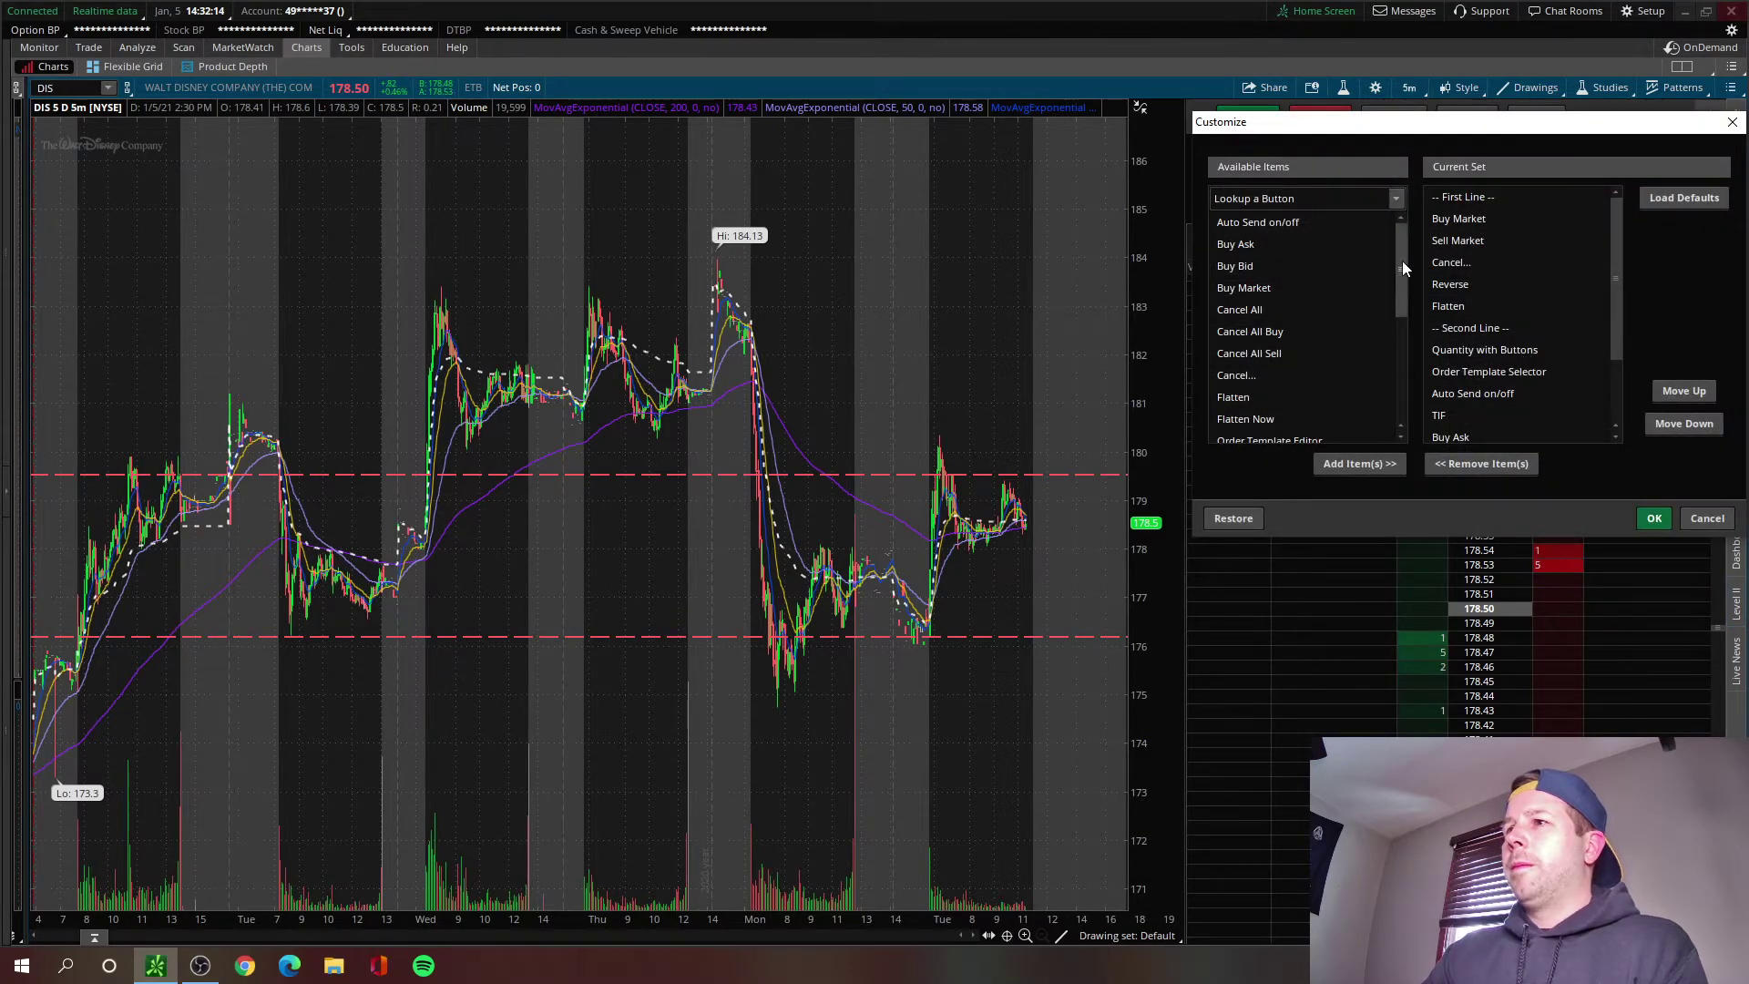
left_click_drag(1399, 252, 1391, 385)
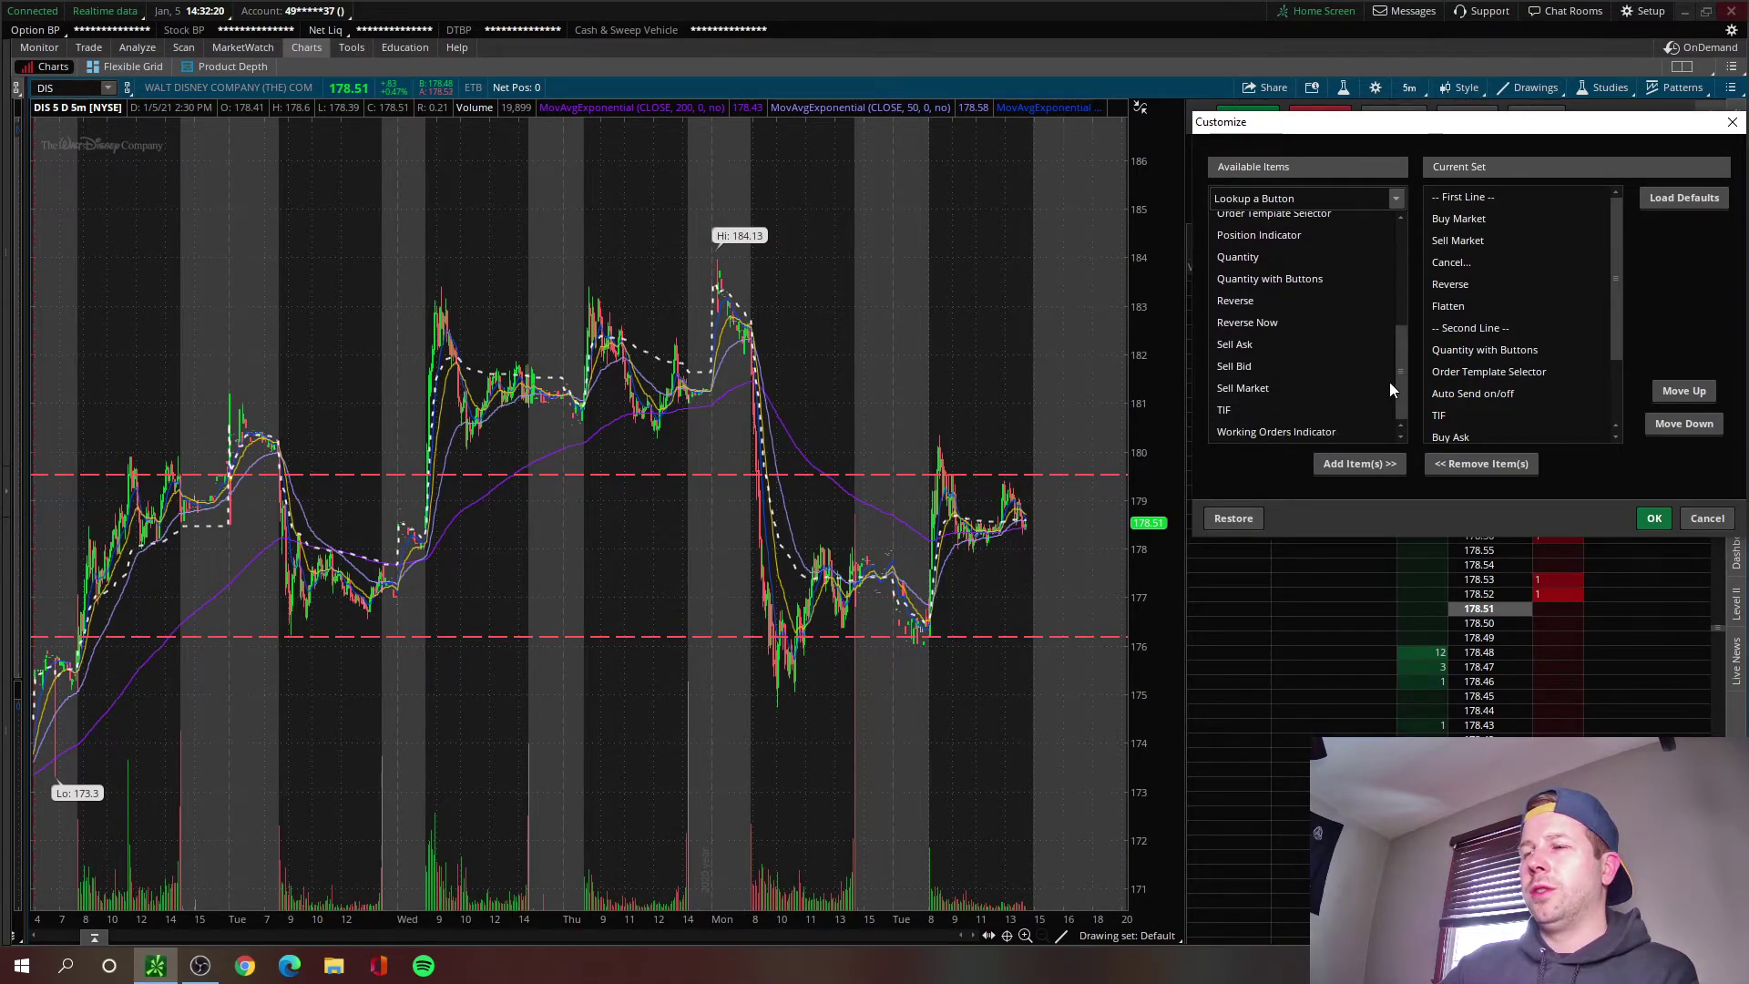
left_click(1277, 431)
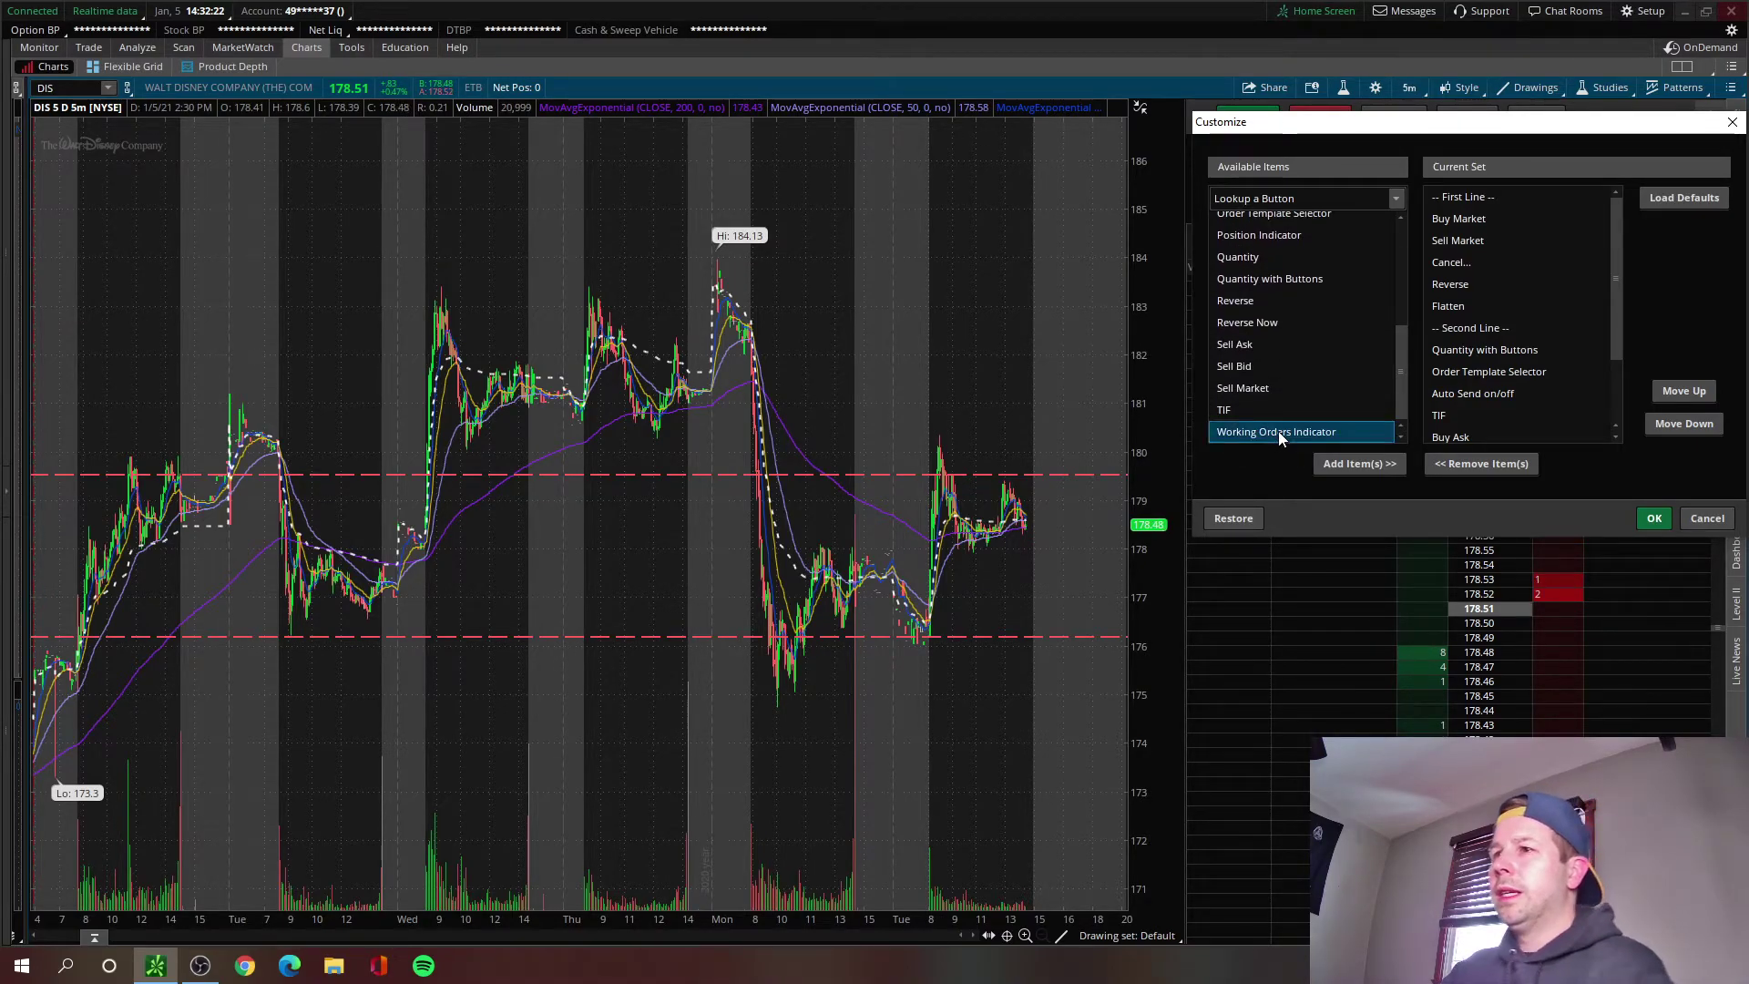
left_click_drag(1400, 343, 1382, 243)
left_click(1293, 284, "shift")
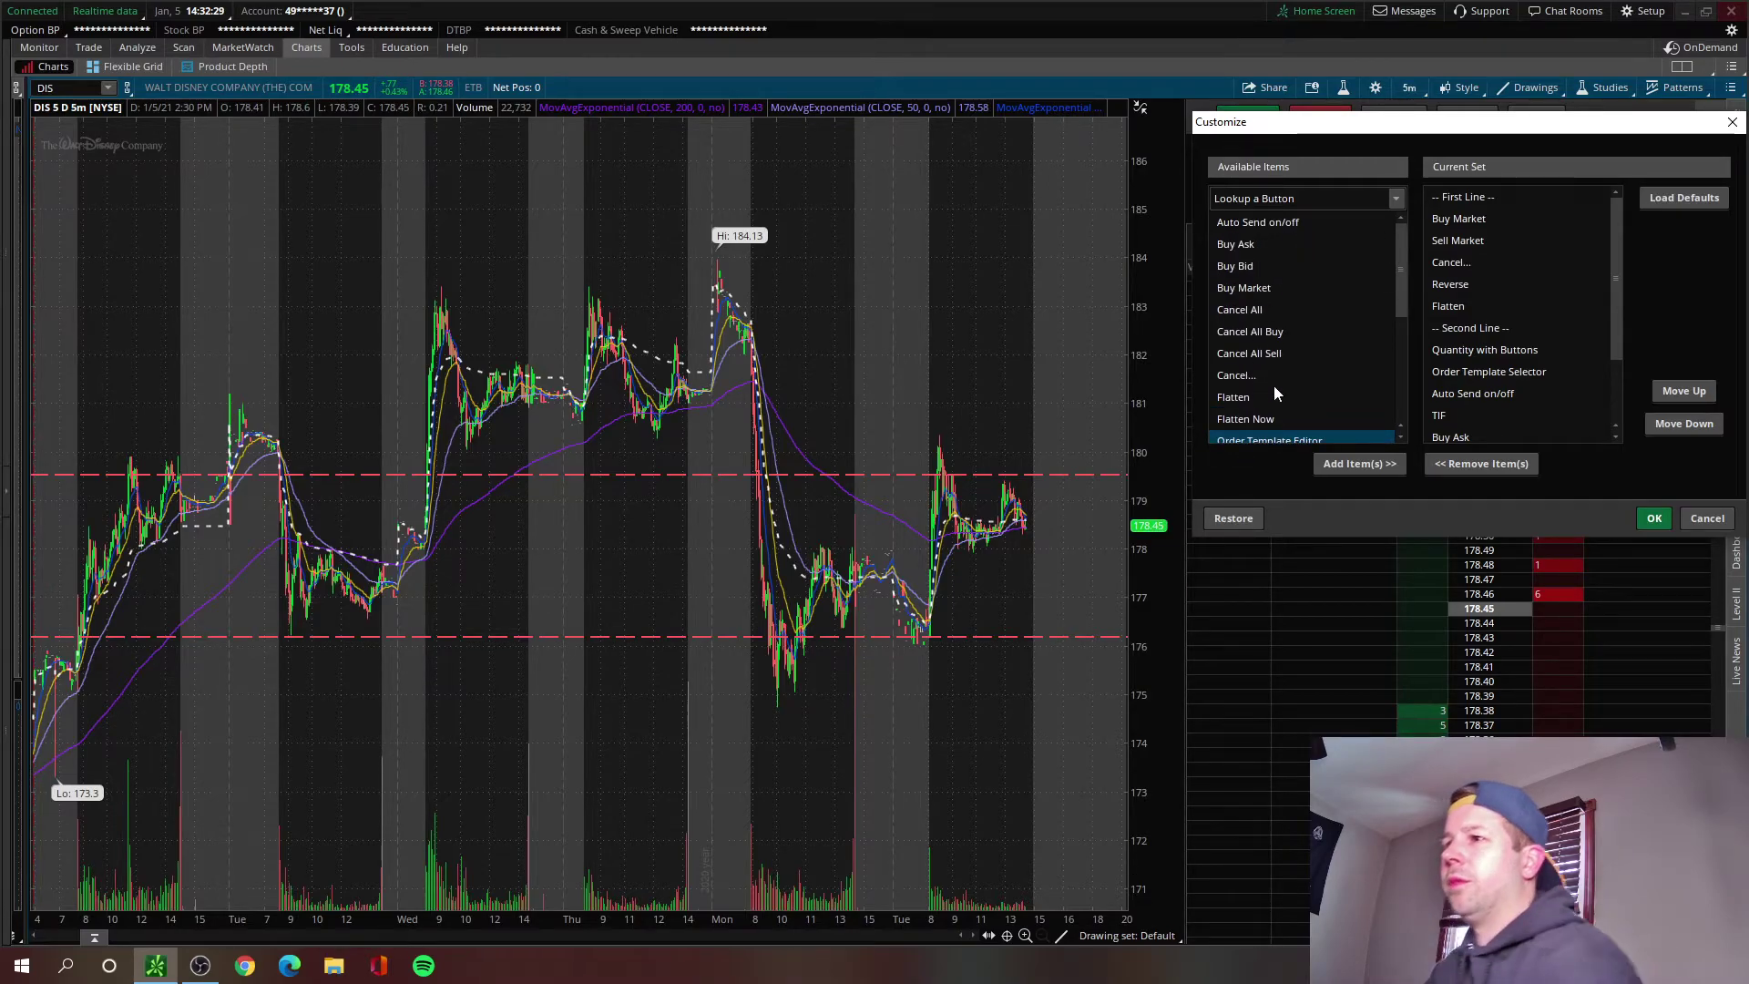
left_click(1371, 463)
left_click(1644, 515)
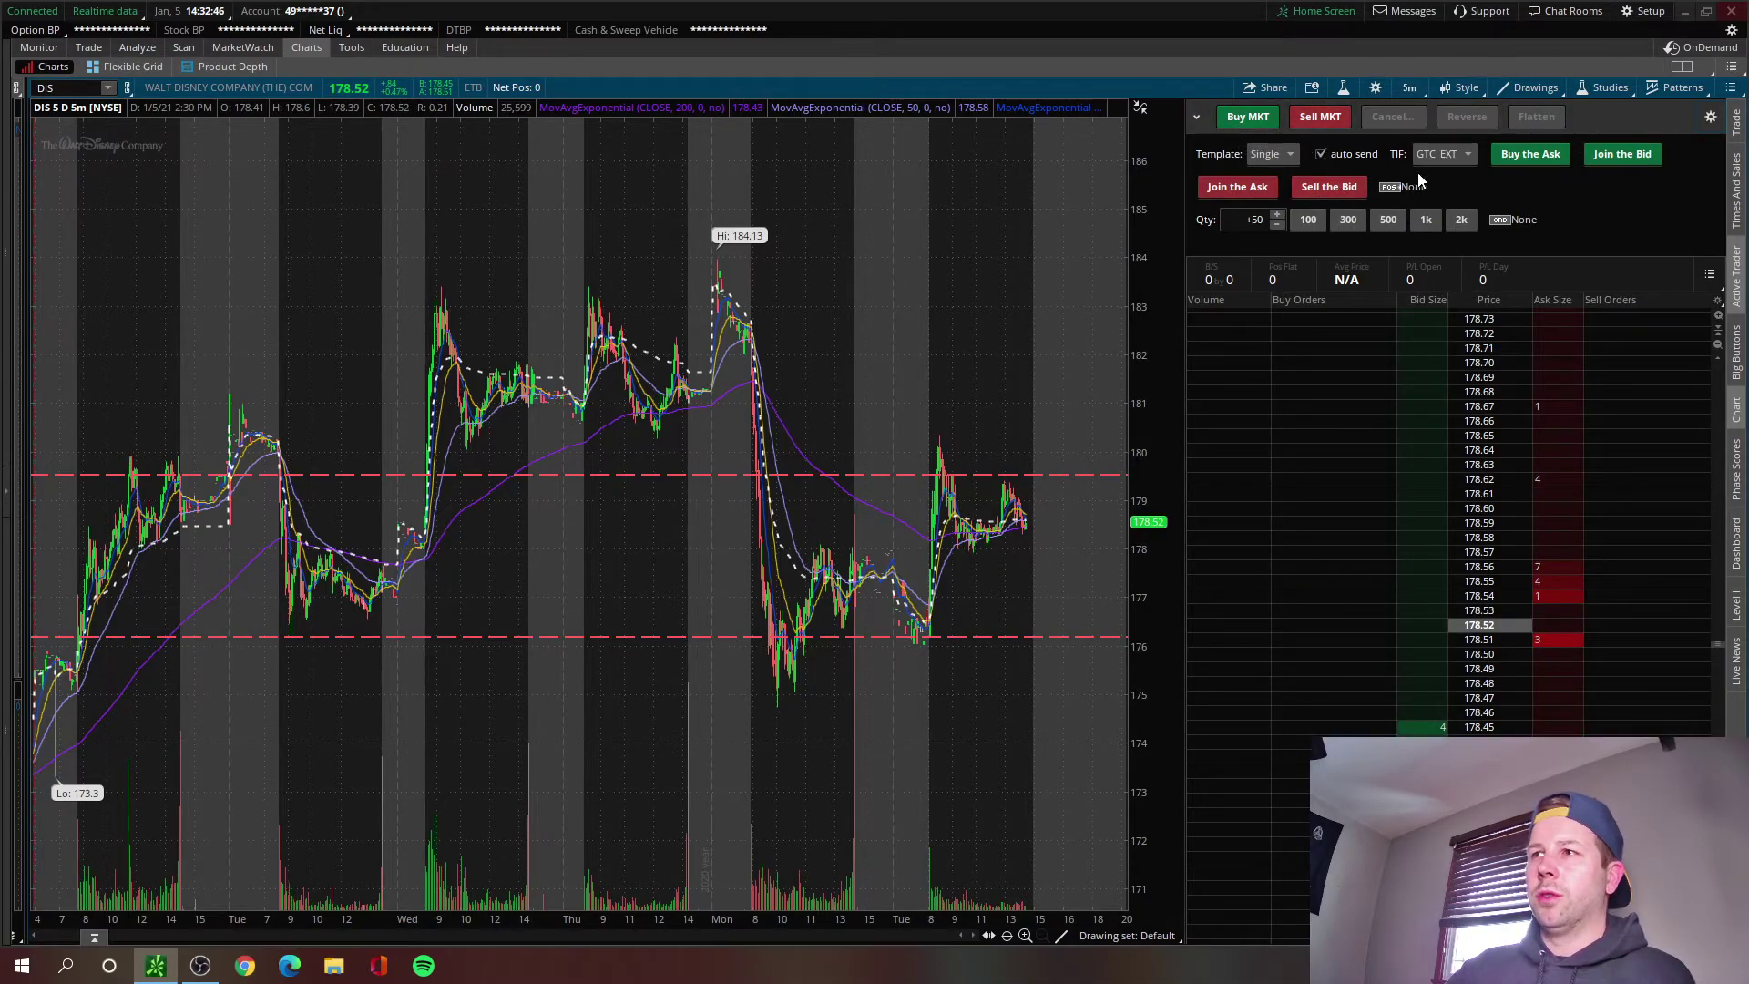
left_click(1444, 155)
left_click(1445, 154)
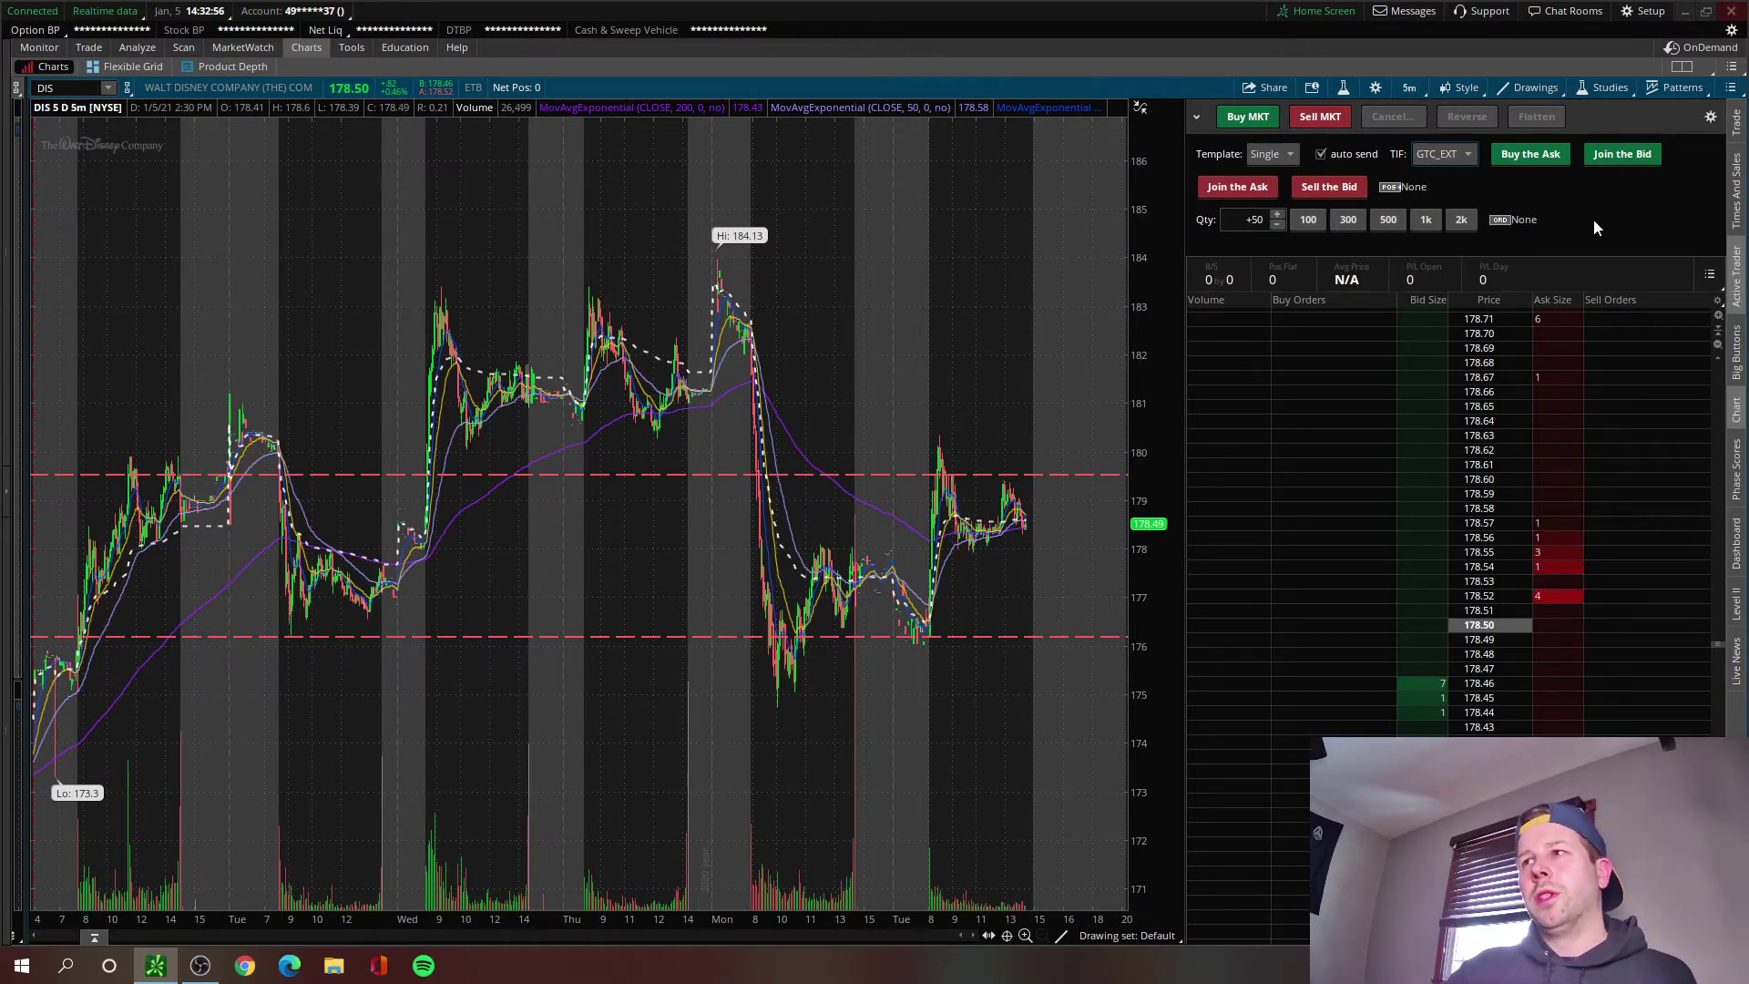
- Customize the Active Trader buttons again, removing Cancel and Reverse from the first line
left_click(1710, 119)
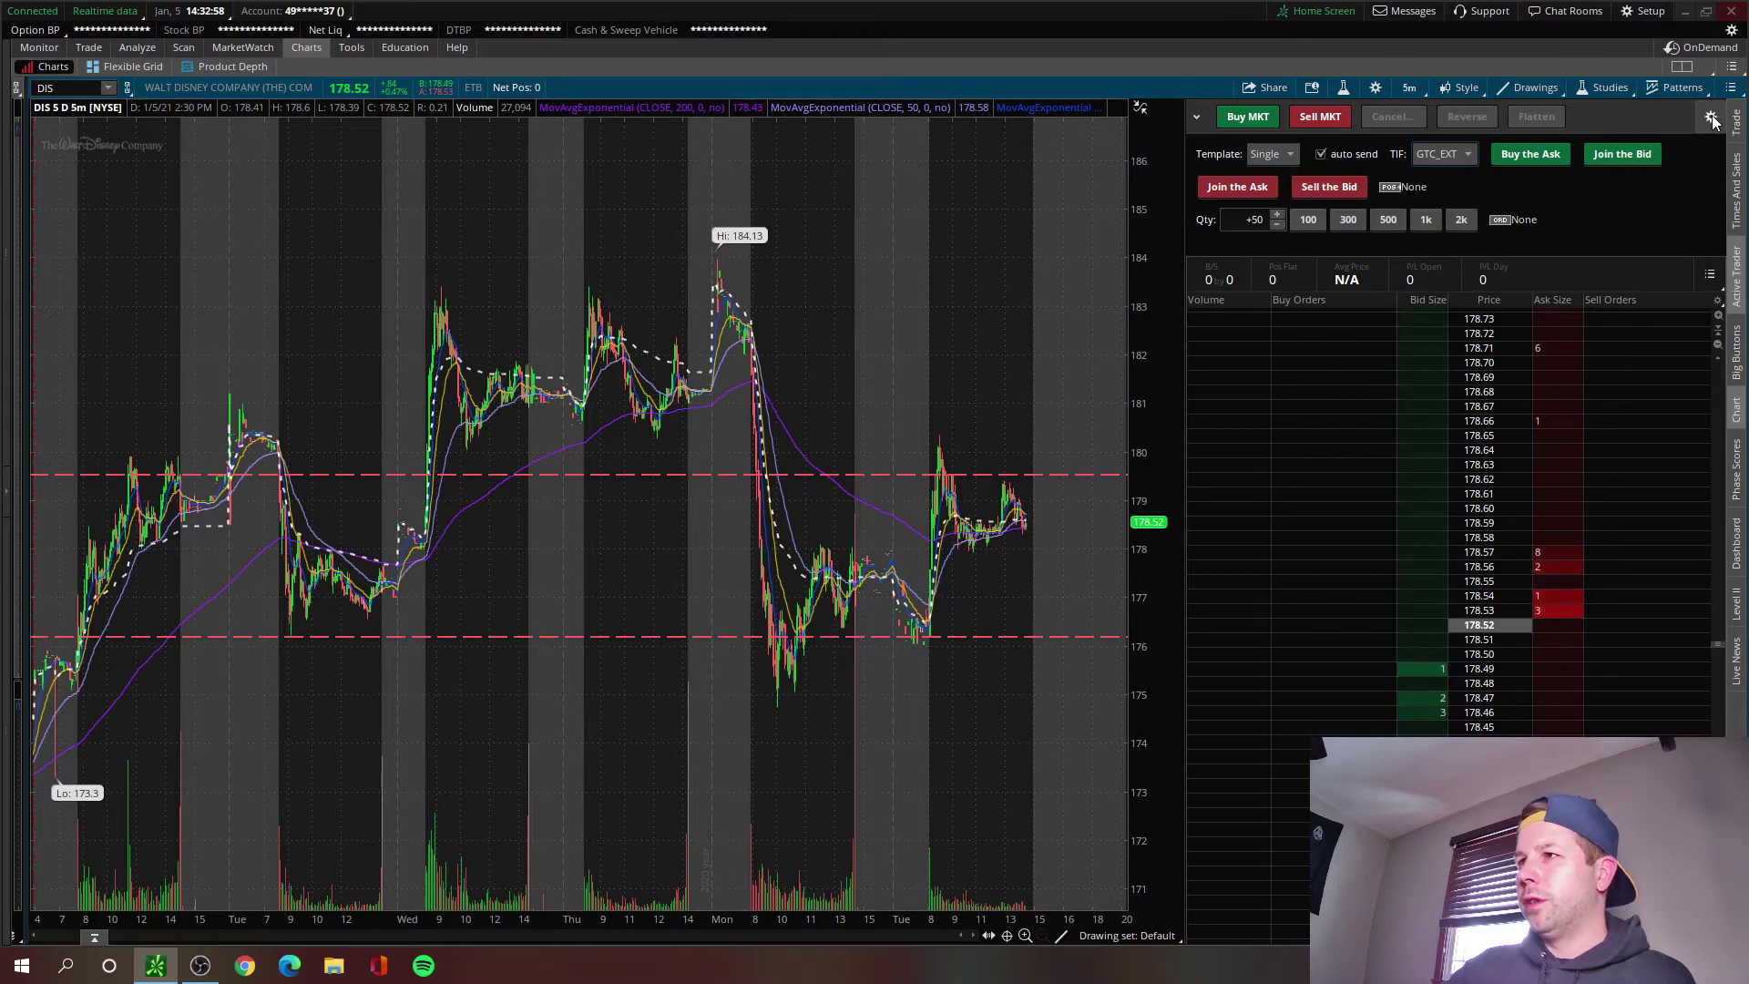
left_click(1694, 148)
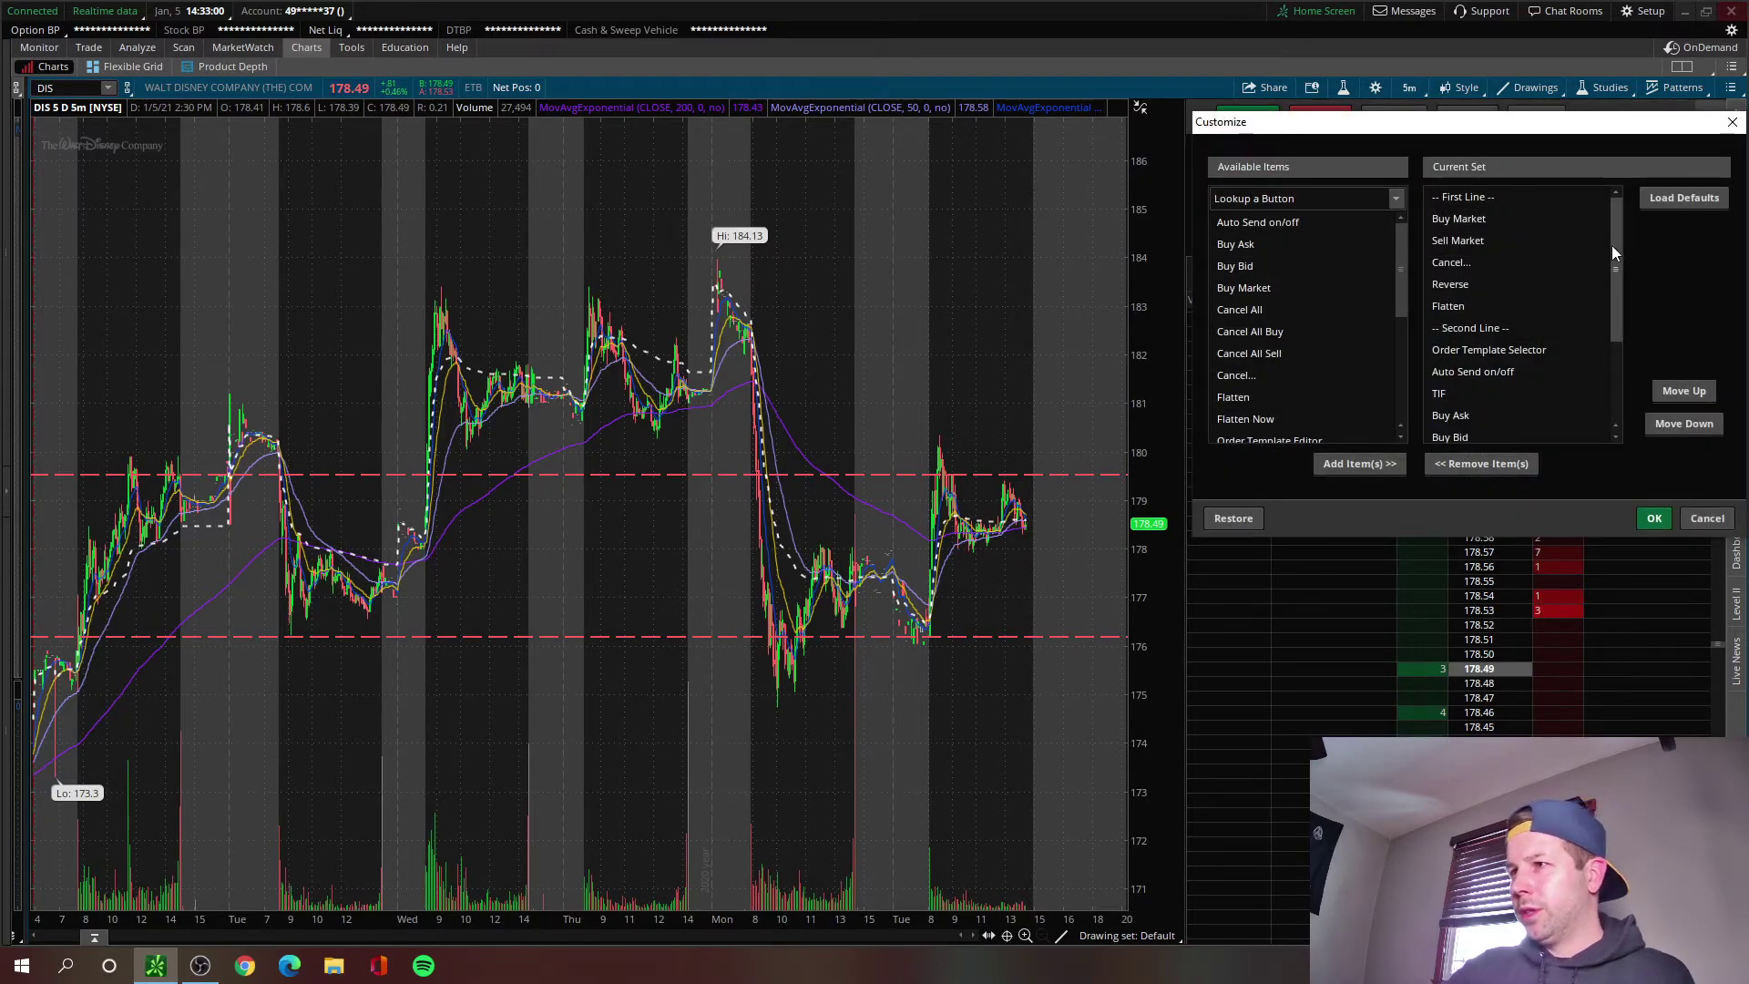
left_click_drag(1615, 238, 1615, 254)
scroll(1565, 260, "up", 1)
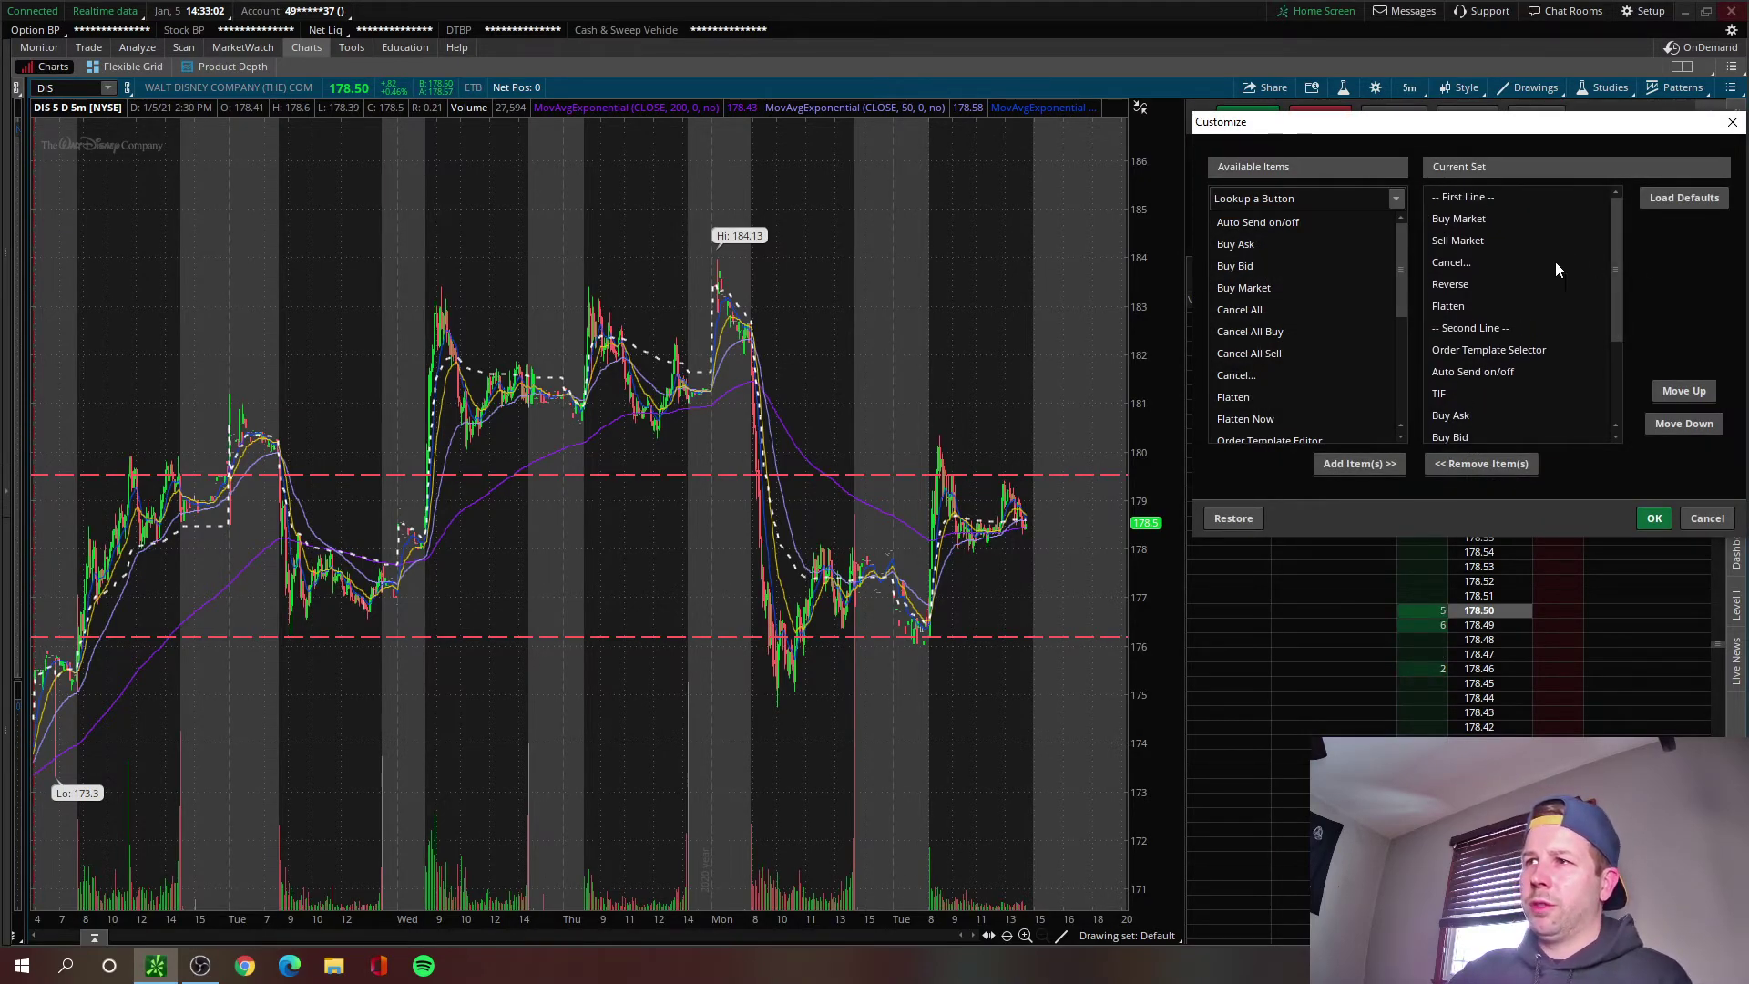
left_click_drag(1523, 134, 1505, 197)
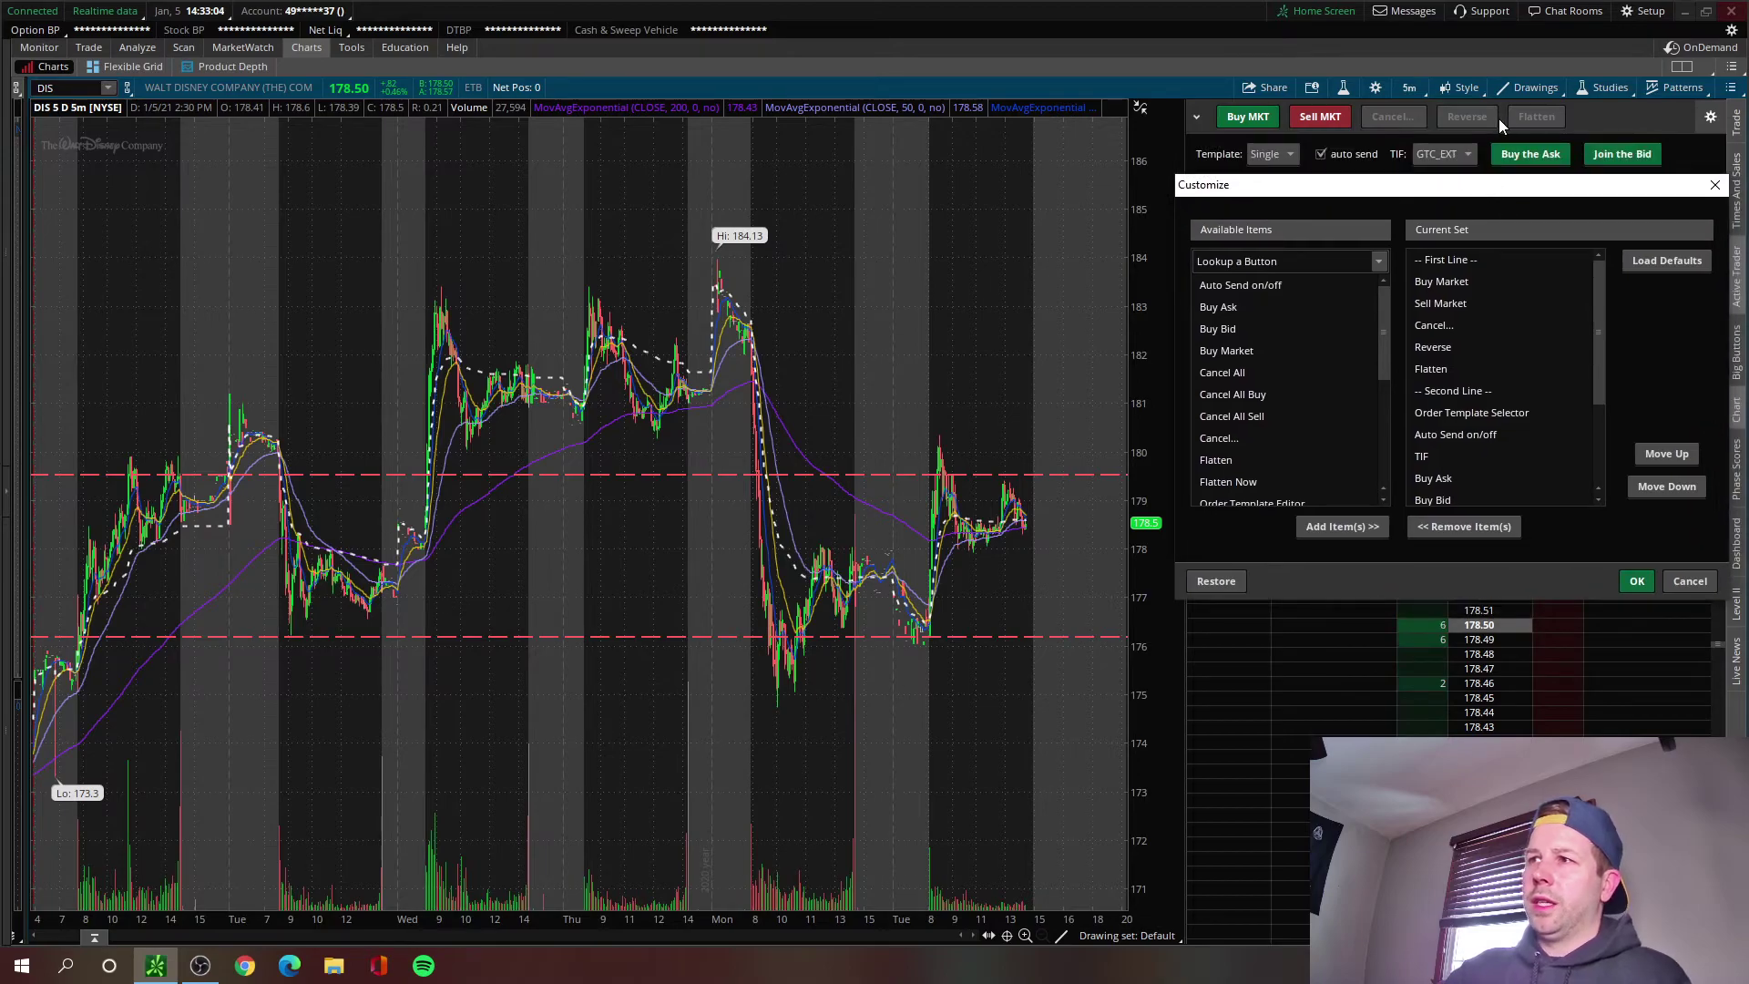
left_click(1452, 325)
left_click(1448, 348, "shift")
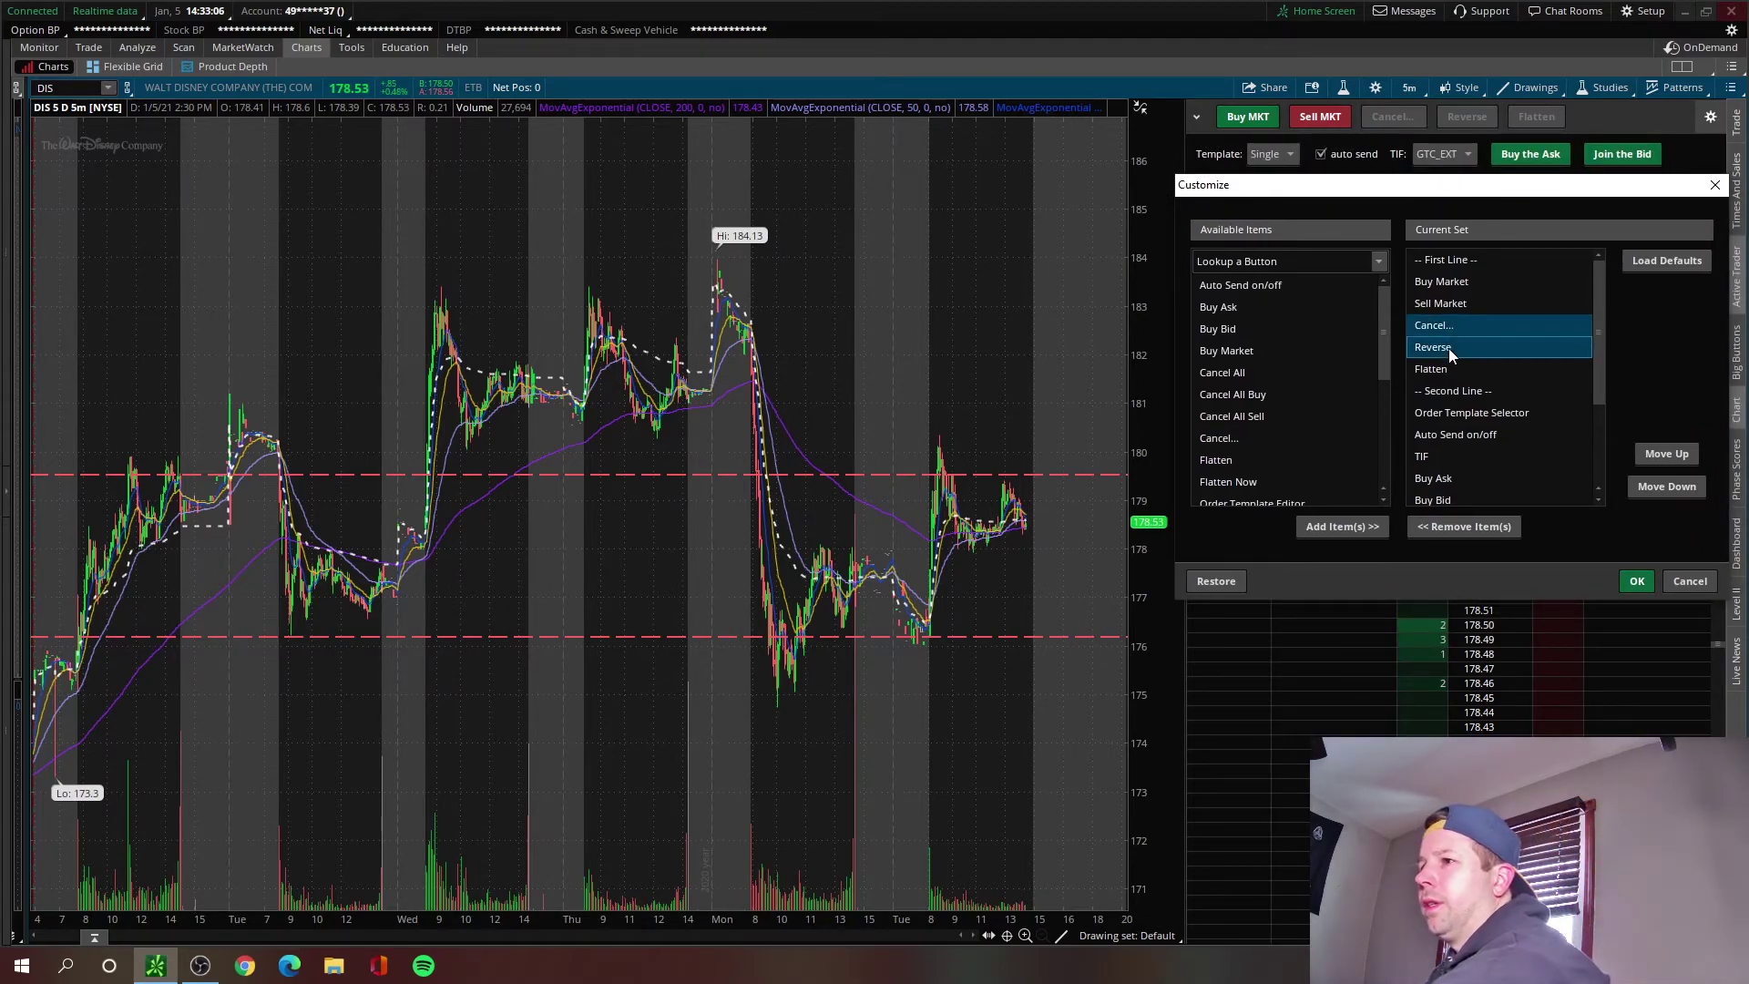
left_click(1488, 528)
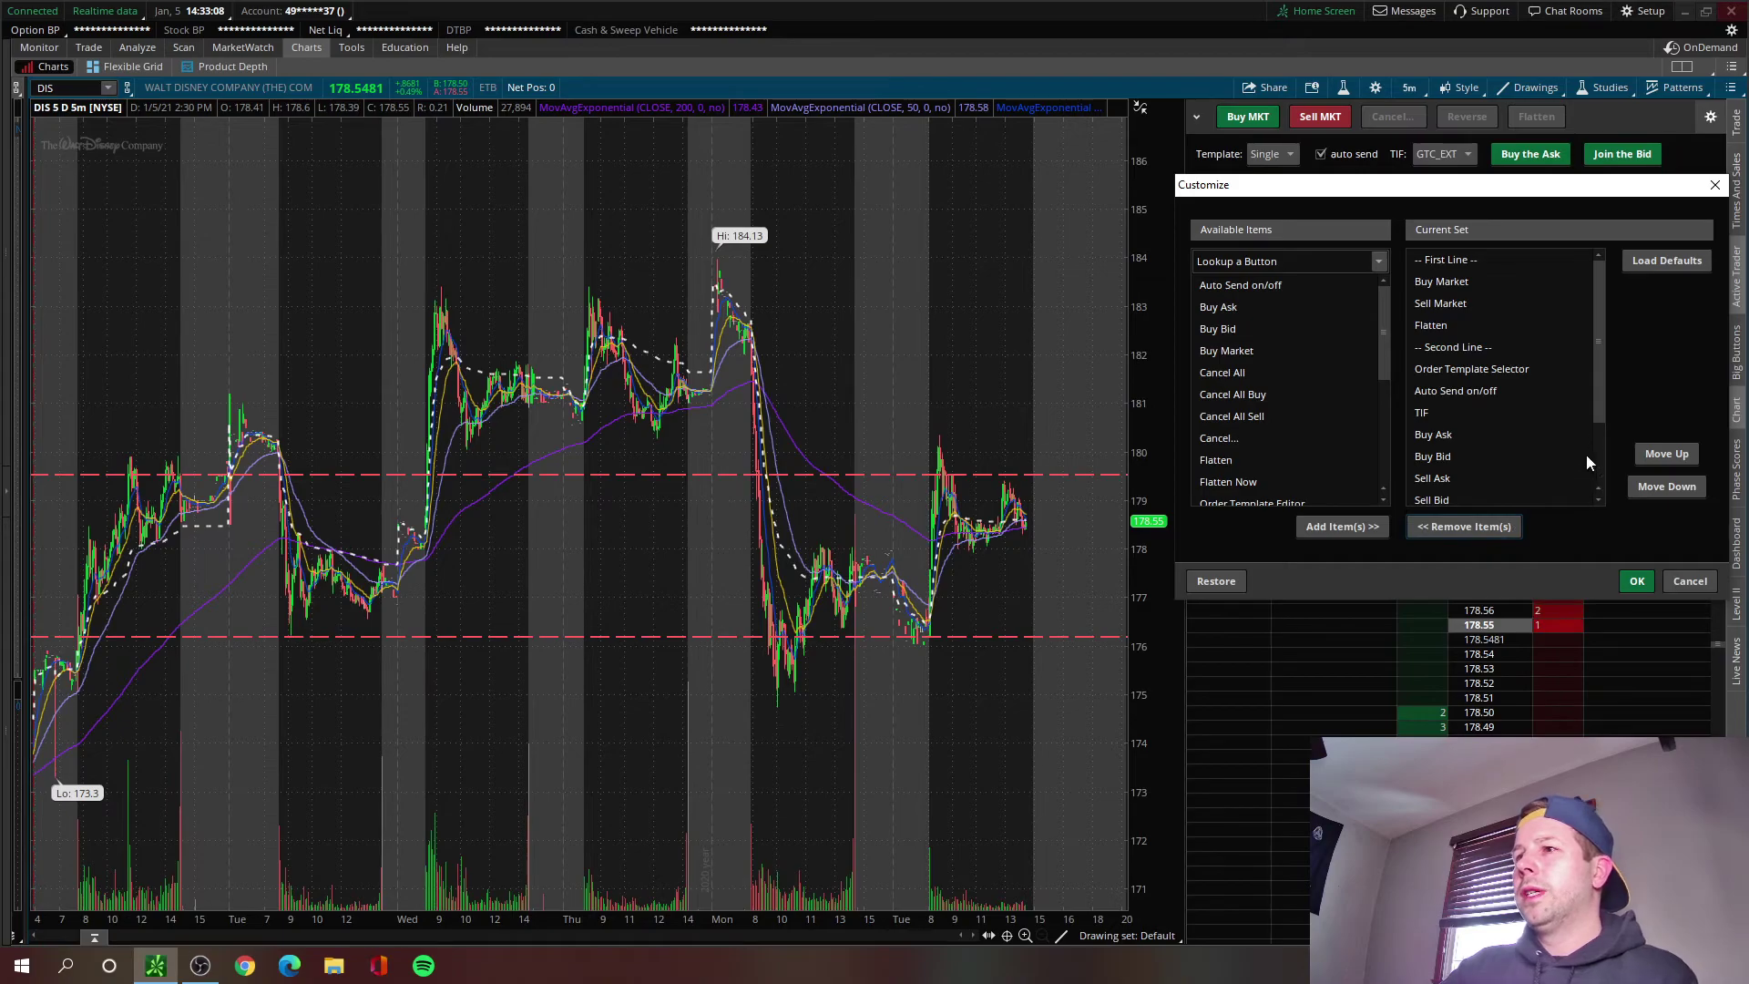
- Remove the Position Indicator, Working Orders Indicator and Order Template Editor from the second line and apply the customized button set
left_click(1495, 370)
left_click_drag(1599, 330, 1599, 390)
left_click(1478, 436, "ctrl")
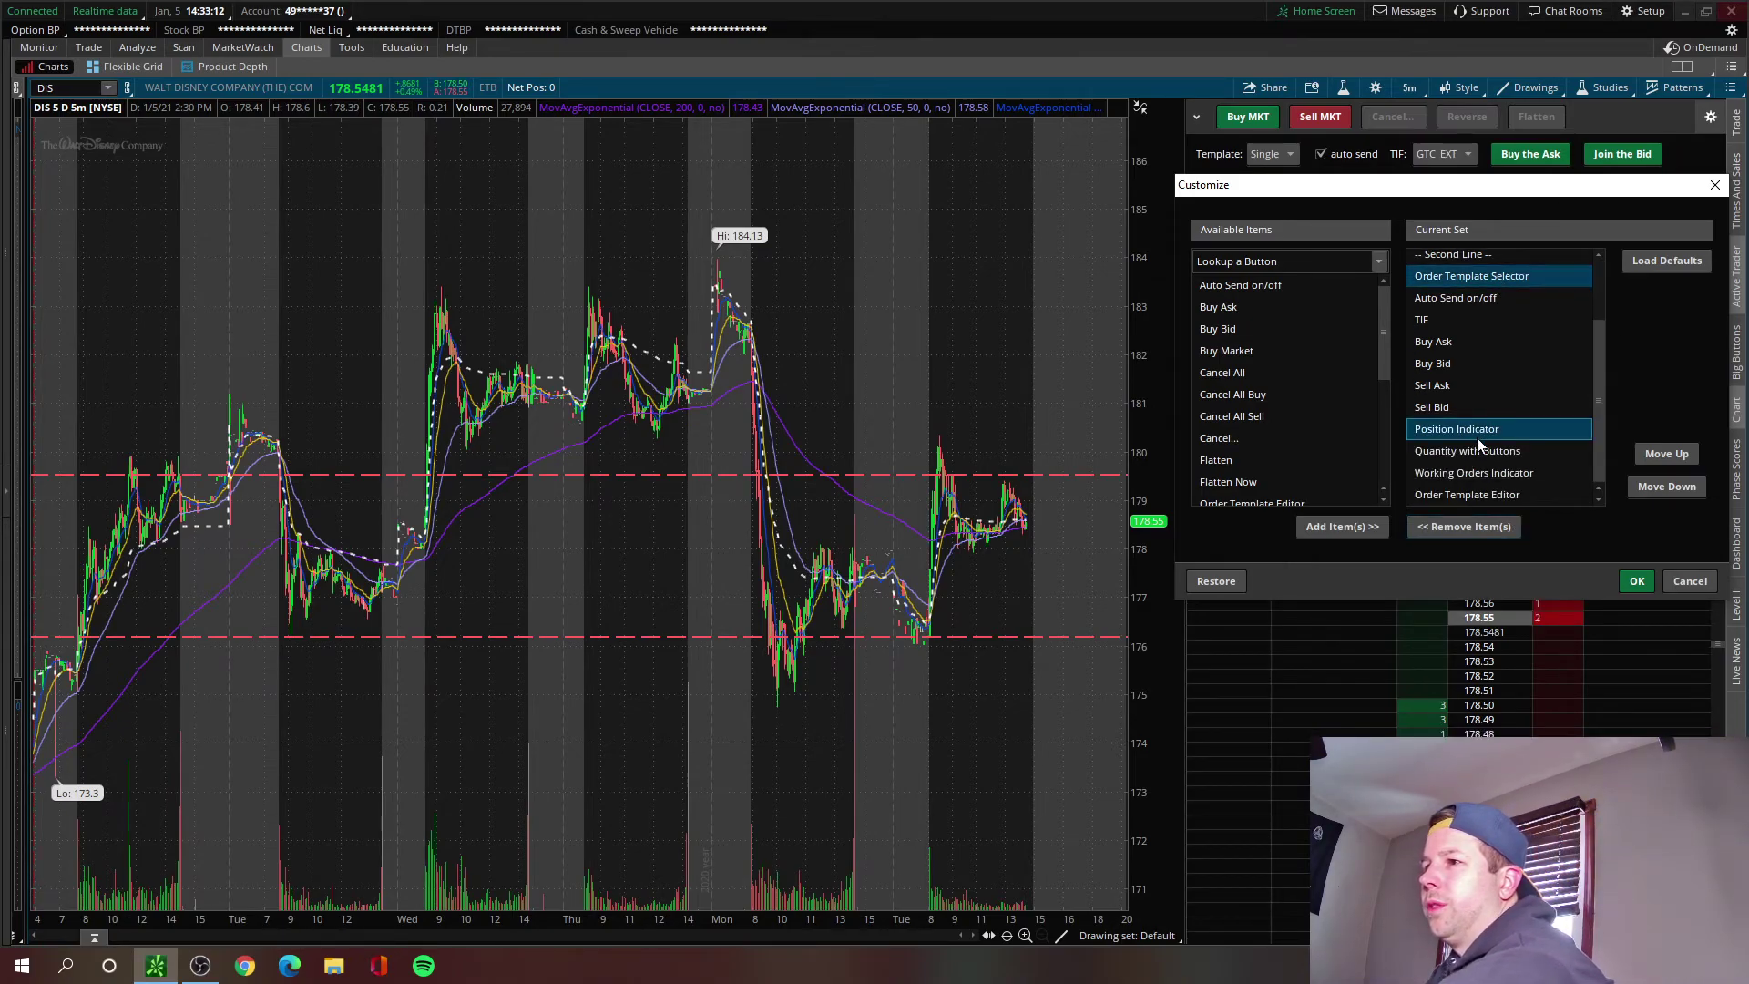
left_click(1477, 448, "ctrl")
left_click(1483, 471, "ctrl")
left_click(1496, 492, "ctrl")
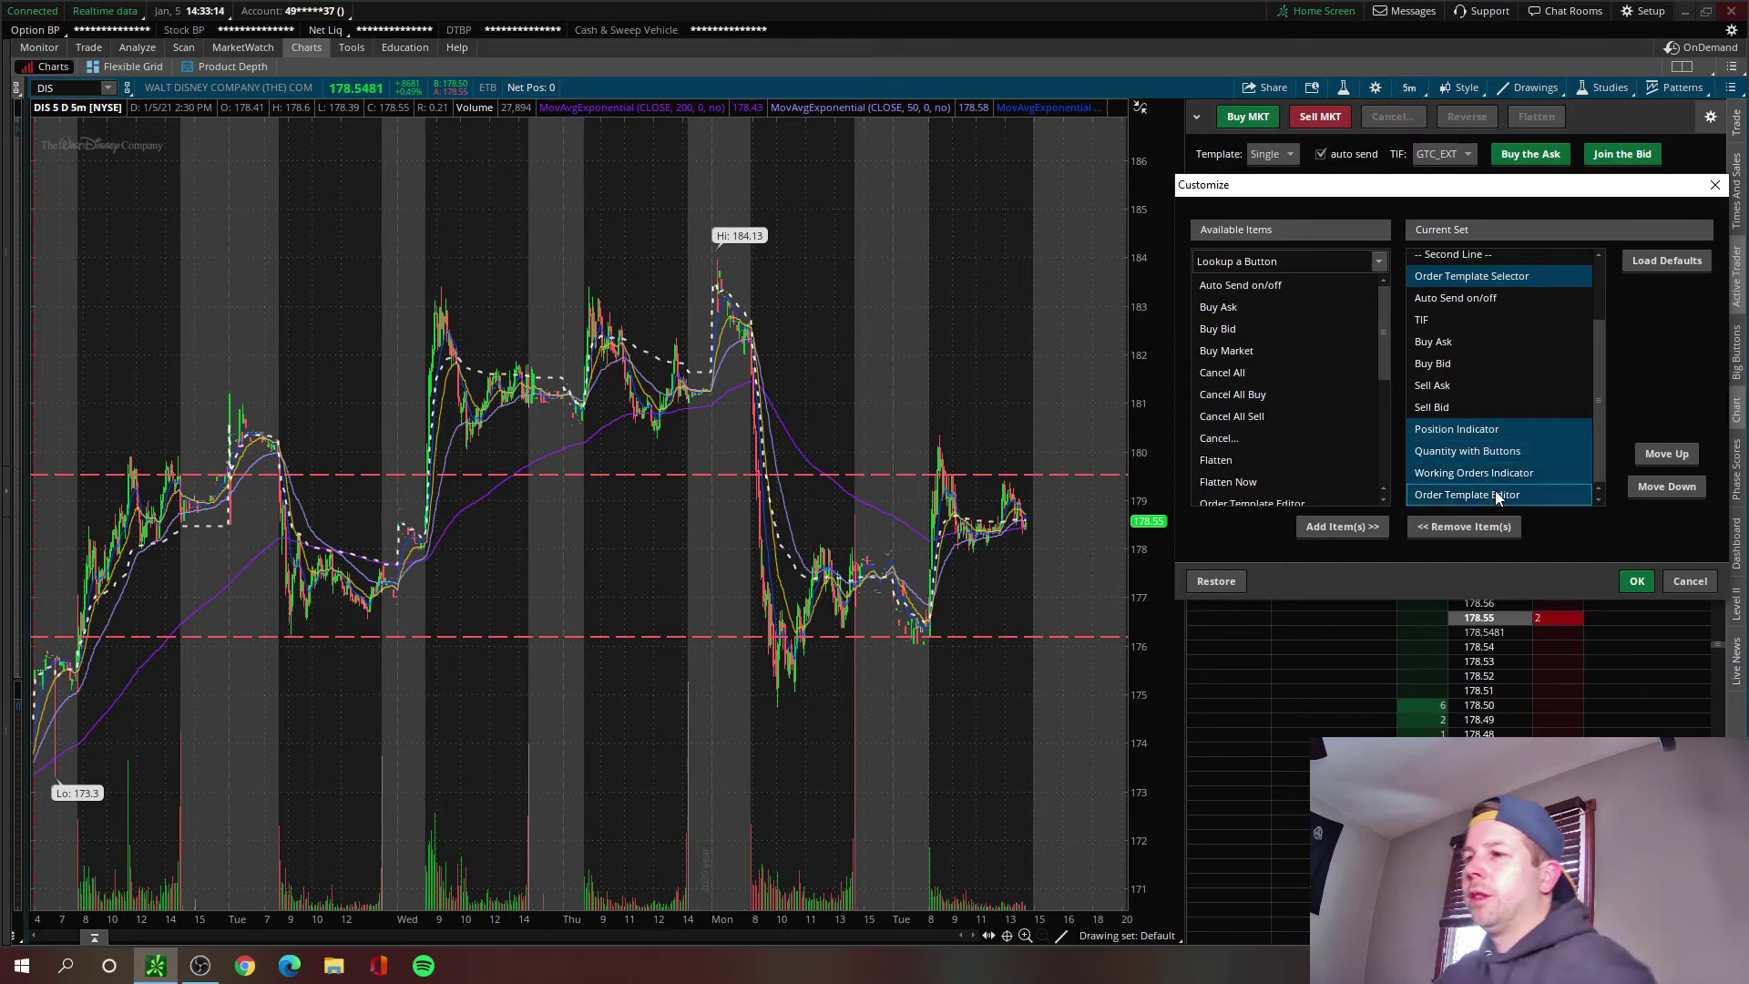
left_click(1485, 526)
left_click(1639, 582)
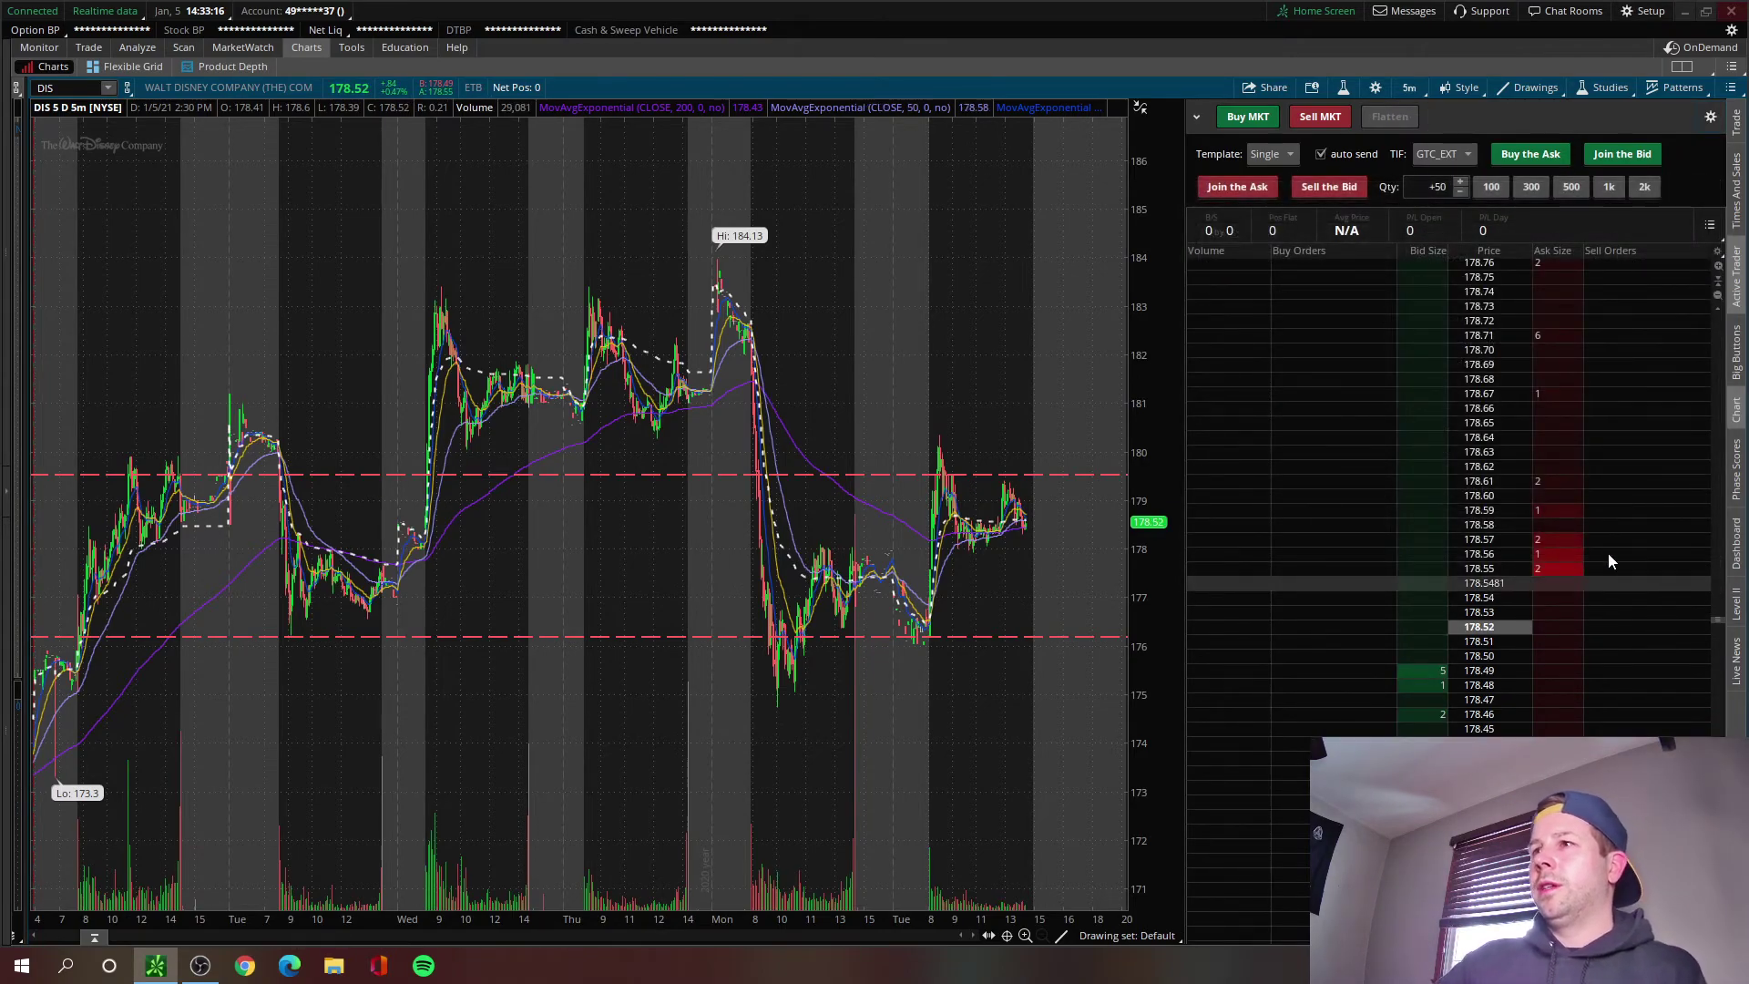